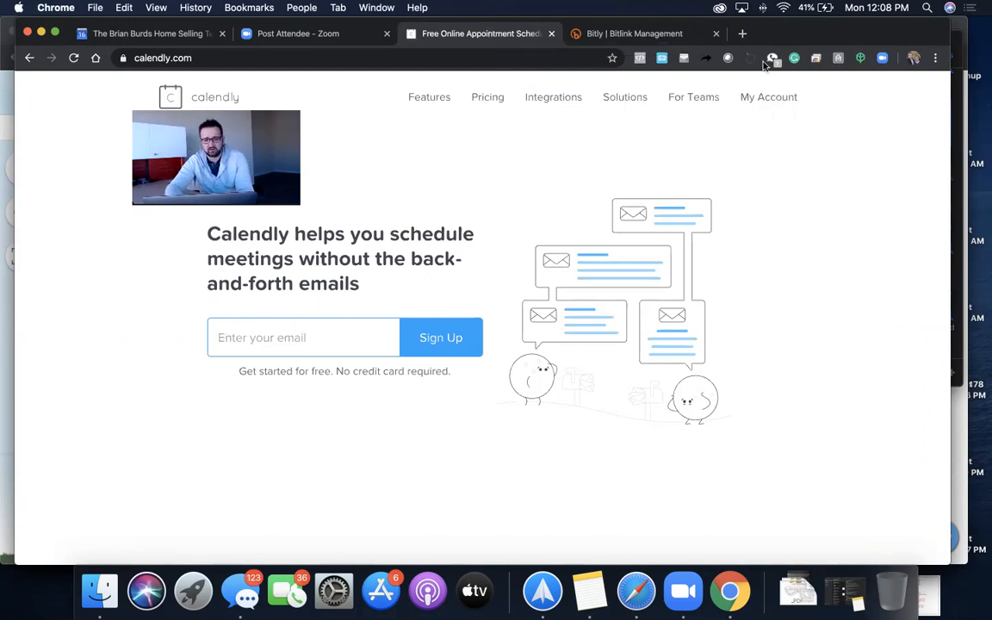
- From My Account's event types dashboard, copy the personal calendly.com scheduling link
{"action": "mouse_move", "coordinate": [651, 88]}
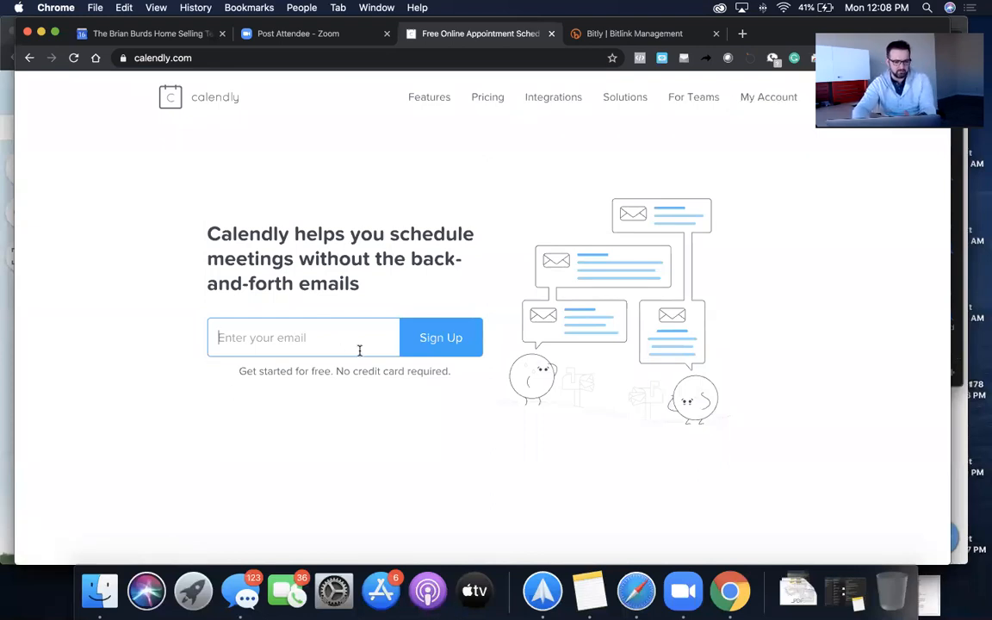
{"action": "left_click", "coordinate": [769, 97]}
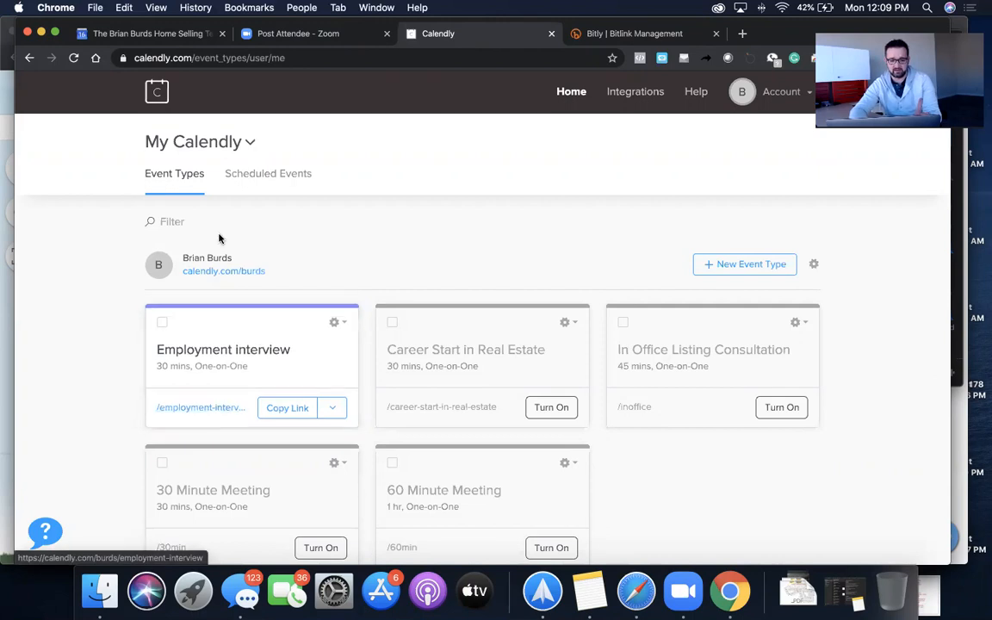
{"action": "right_click", "coordinate": [249, 279]}
{"action": "left_click", "coordinate": [275, 384]}
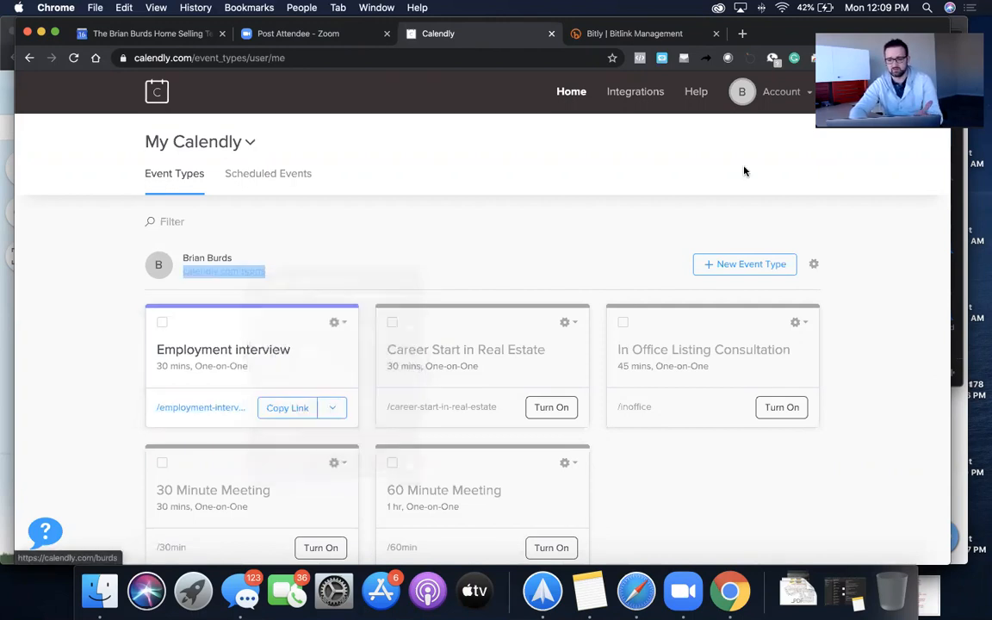
{"action": "left_click_drag", "start_coordinate": [782, 39], "coordinate": [492, 154]}
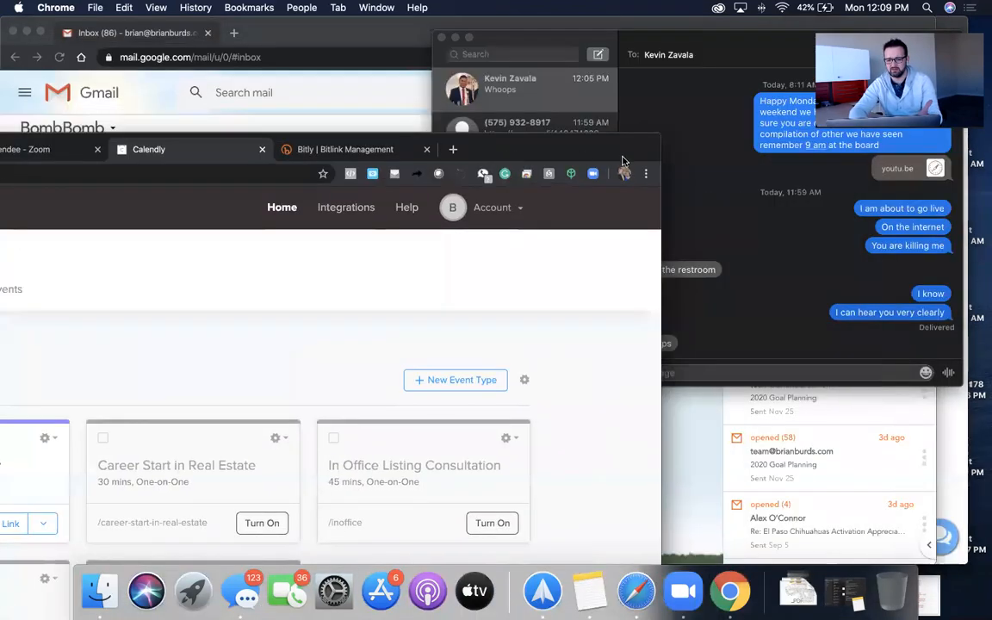
- Load the copied Calendly link in a new incognito window
{"action": "left_click", "coordinate": [646, 173]}
{"action": "left_click", "coordinate": [470, 237]}
{"action": "key", "text": "super+v"}
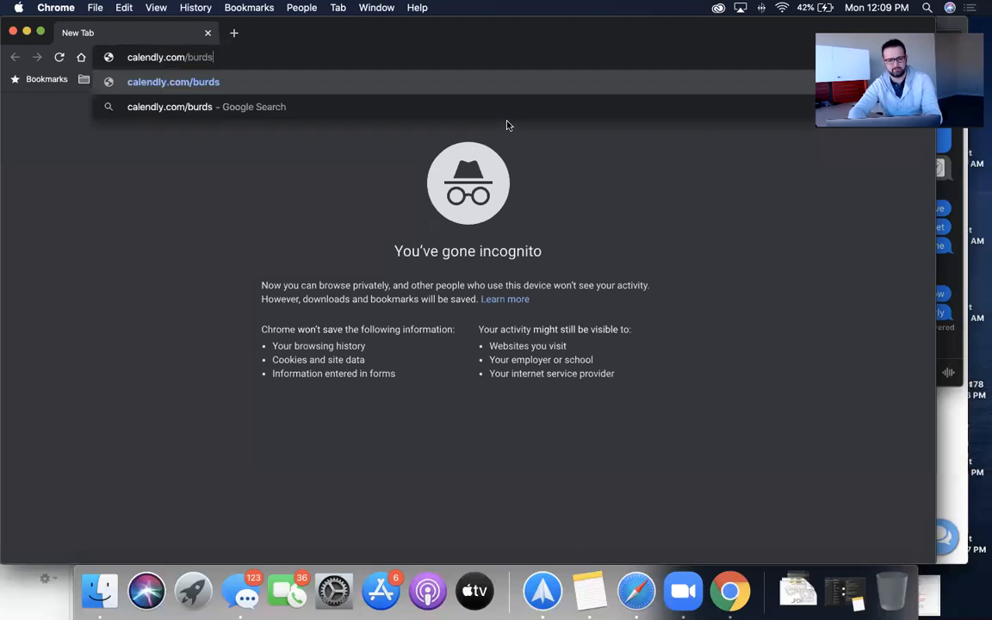
{"action": "key", "text": "Return"}
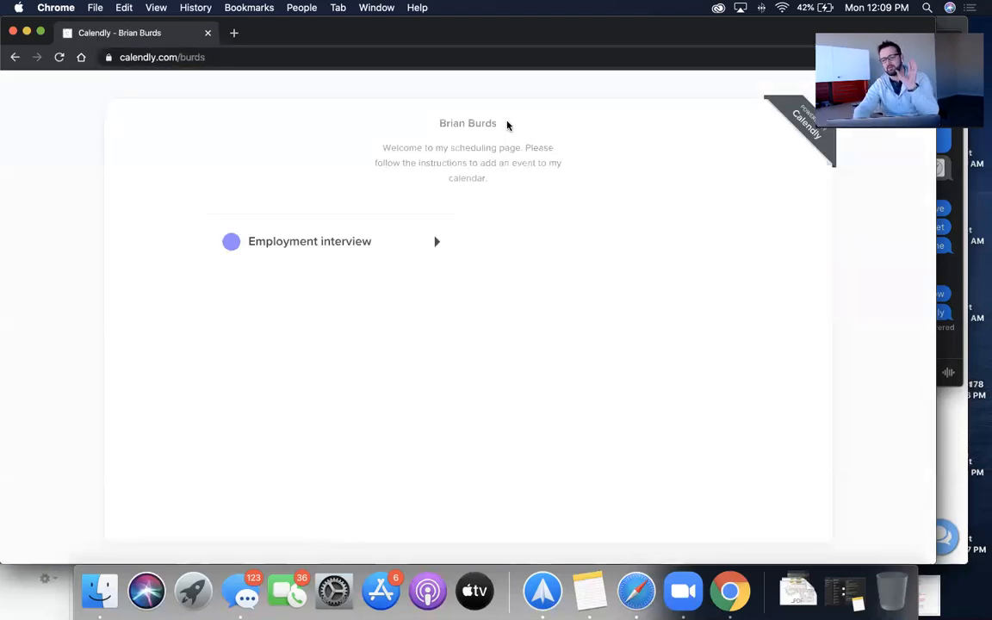
- Check Employment interview's open times on December 17, 16, 17 and 20, then return to the event list
{"action": "left_click", "coordinate": [269, 247]}
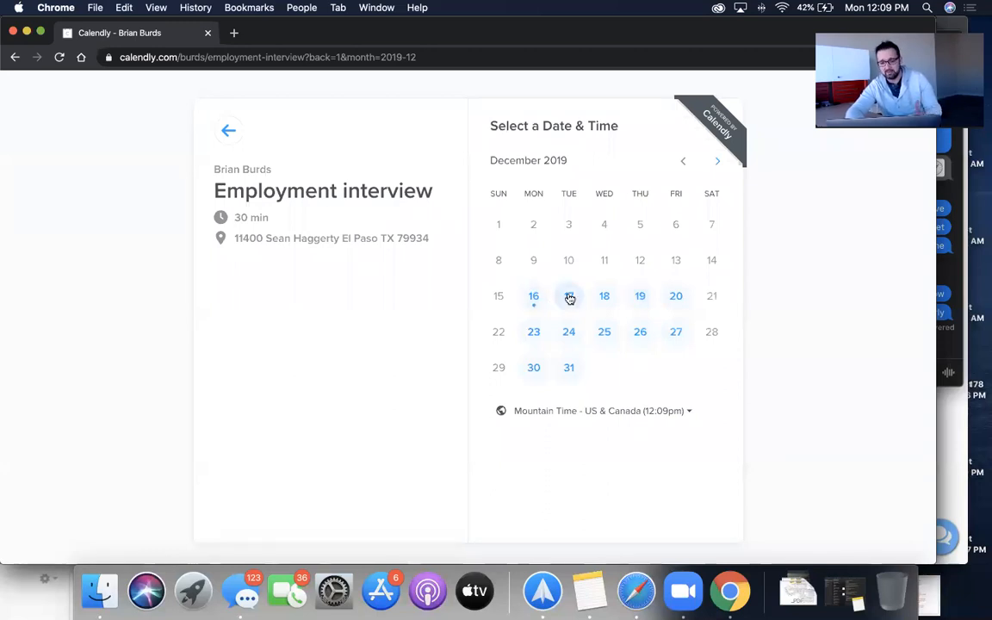
{"action": "left_click", "coordinate": [569, 295]}
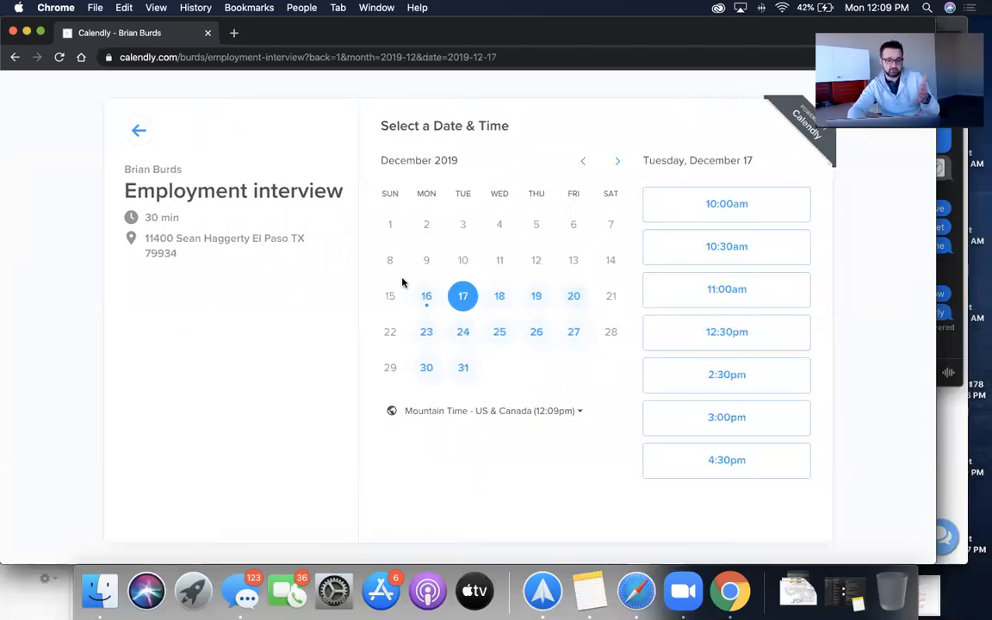
{"action": "left_click", "coordinate": [433, 293]}
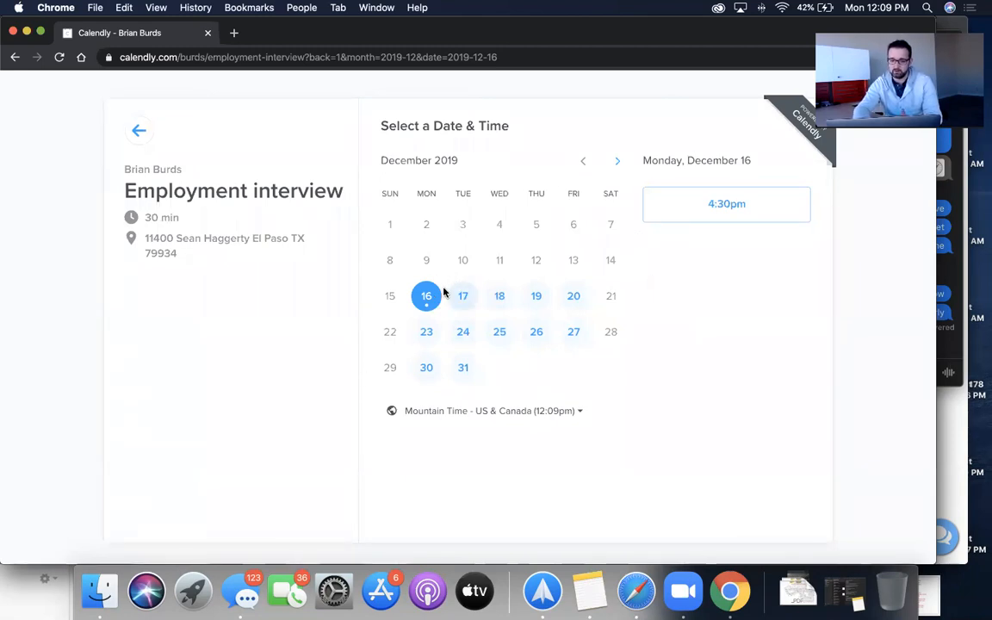
{"action": "left_click", "coordinate": [470, 299]}
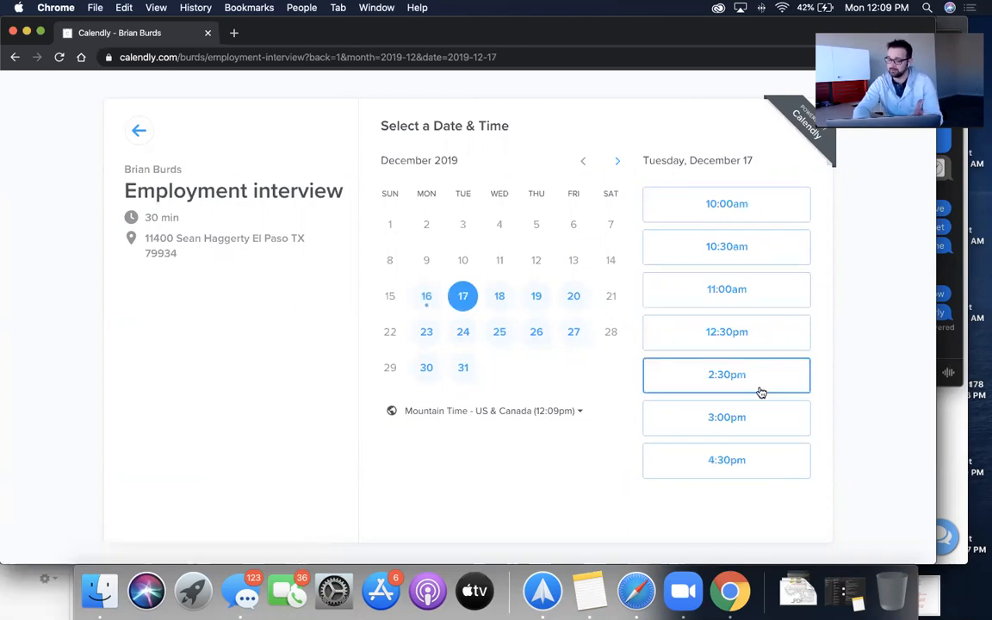
{"action": "left_click", "coordinate": [573, 301]}
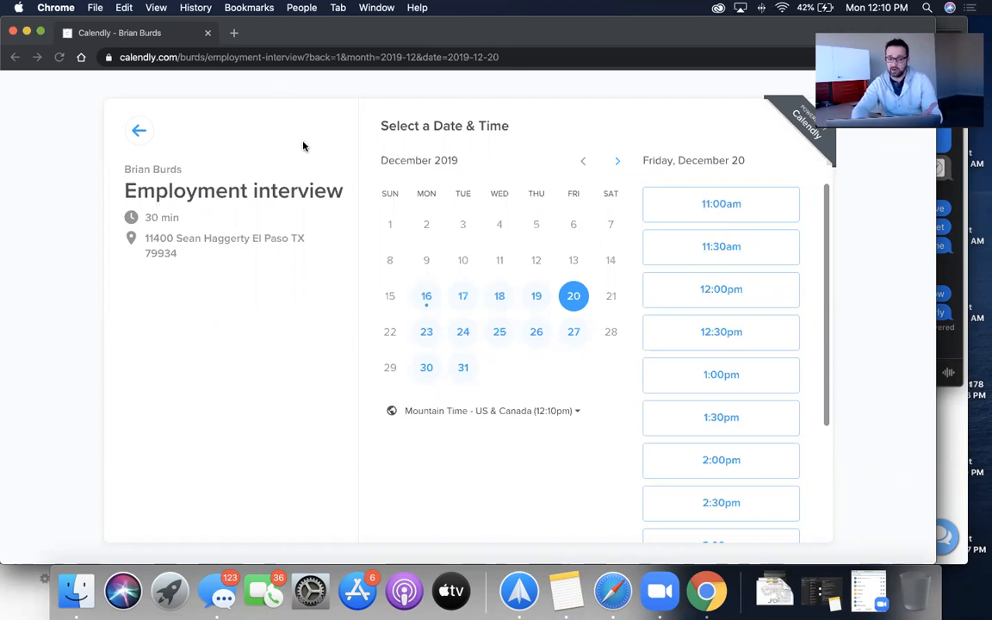
{"action": "left_click", "coordinate": [138, 131]}
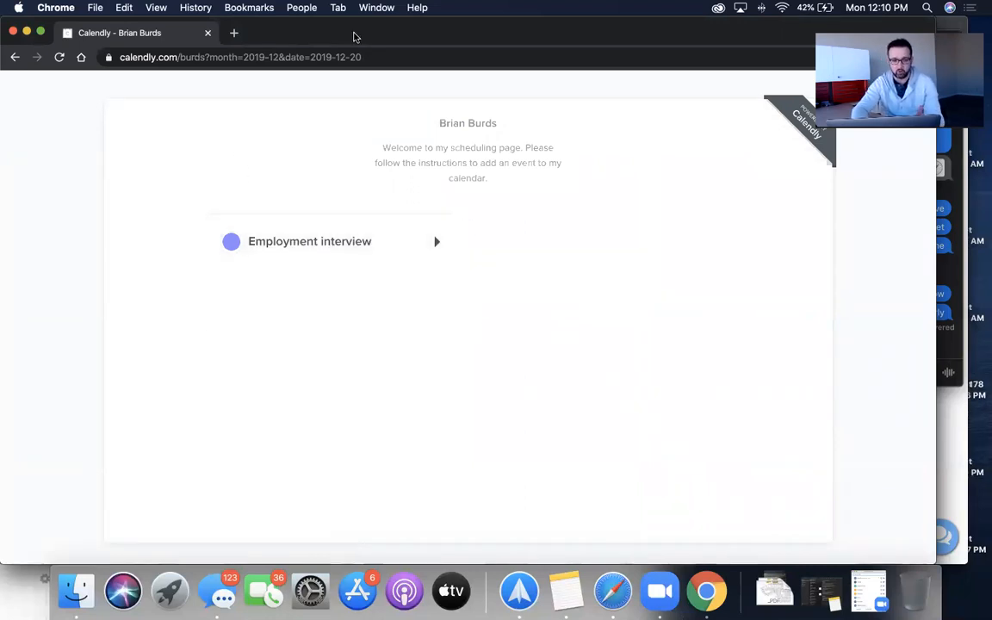
- Back in the main Calendly window, open the Employment interview event type via its gear menu's Edit
{"action": "left_click_drag", "start_coordinate": [476, 38], "coordinate": [580, 35]}
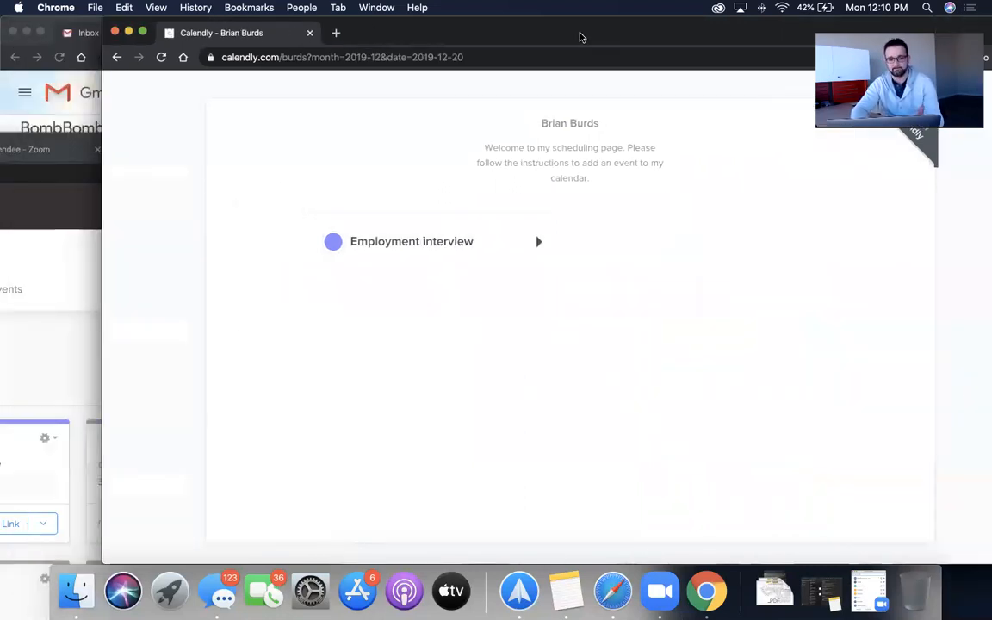
{"action": "left_click", "coordinate": [71, 291]}
{"action": "left_click_drag", "start_coordinate": [520, 142], "coordinate": [793, 36]}
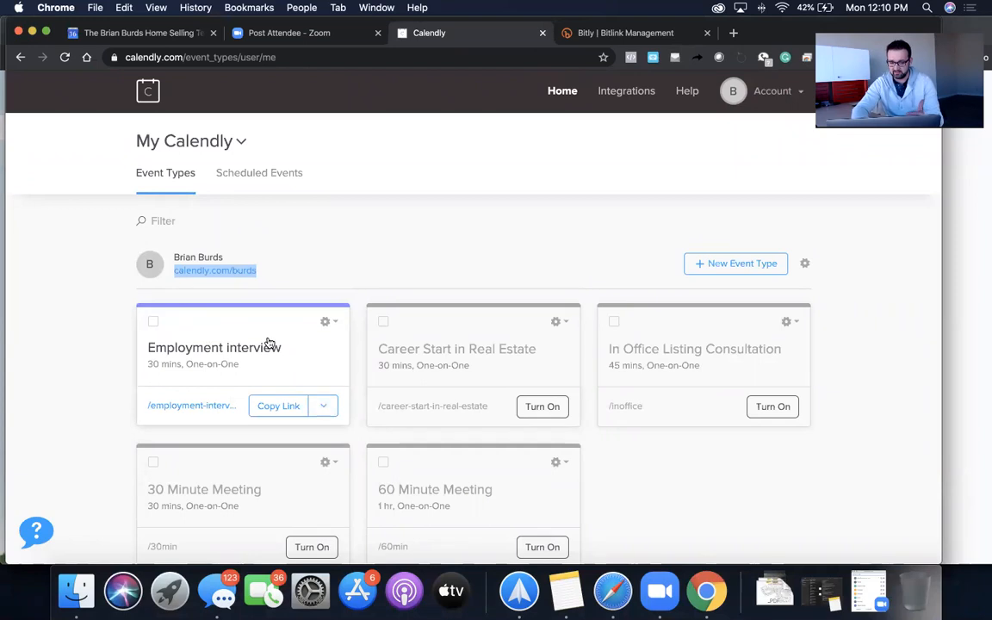
{"action": "left_click", "coordinate": [328, 321]}
{"action": "left_click", "coordinate": [323, 360]}
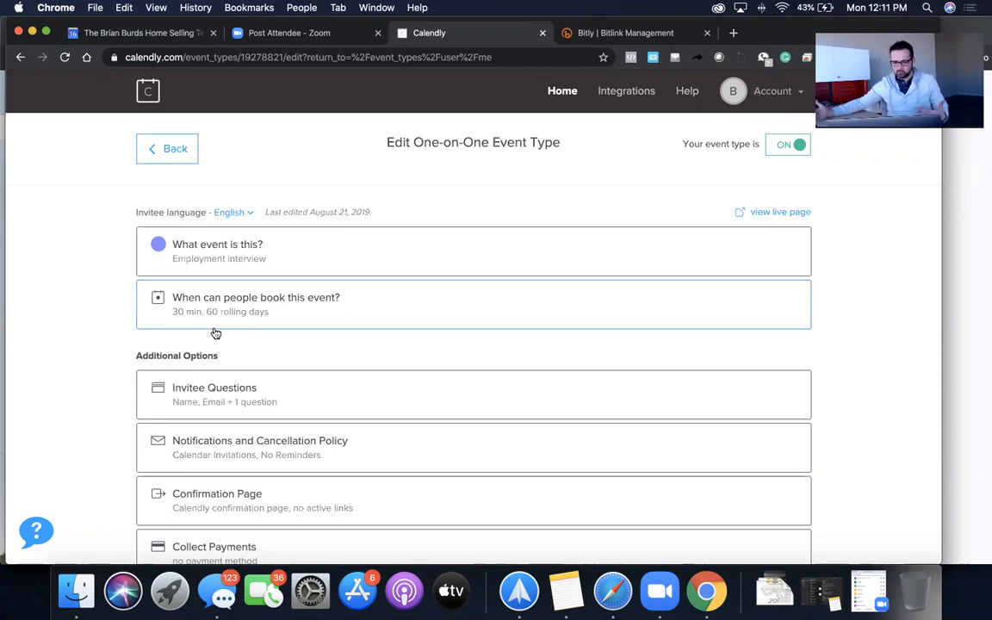
- Expand 'When can people book this event?', view the date range without changing it, and scroll to Availability
{"action": "left_click", "coordinate": [243, 314]}
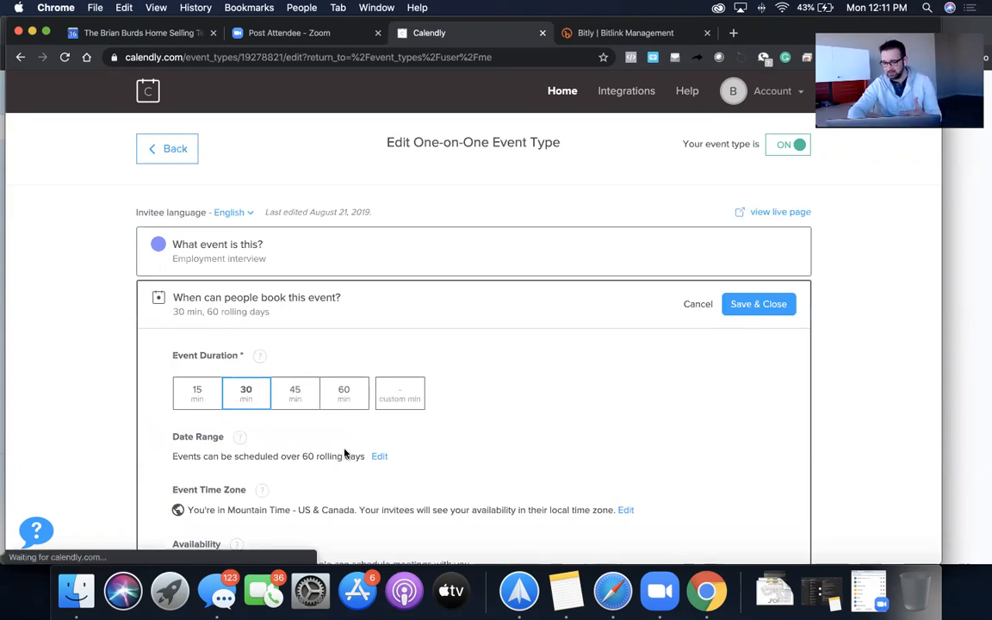
{"action": "scroll", "coordinate": [475, 398], "scroll_direction": "down", "scroll_amount": 3}
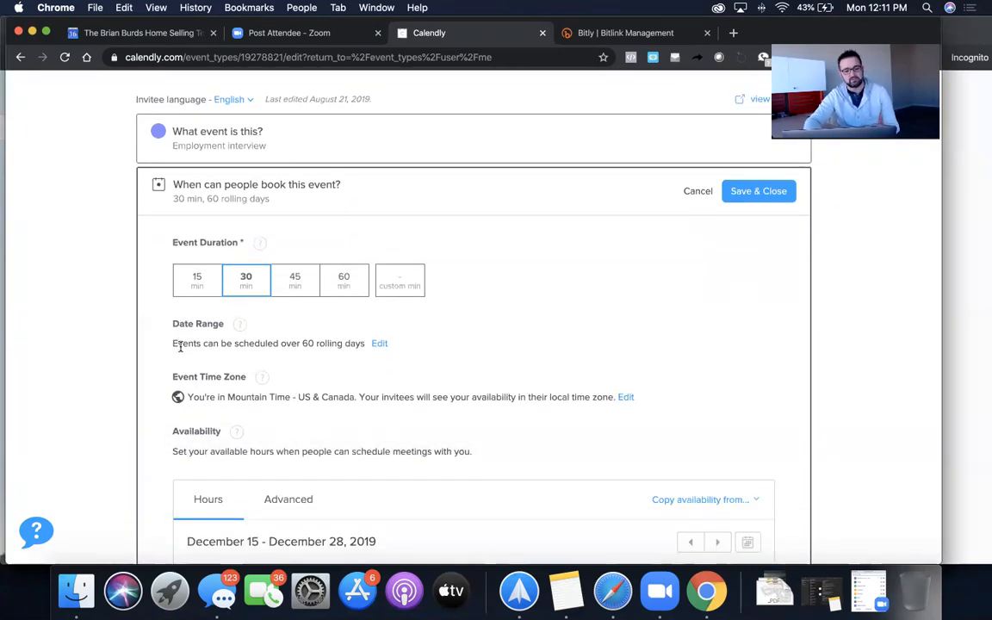
{"action": "left_click", "coordinate": [378, 342]}
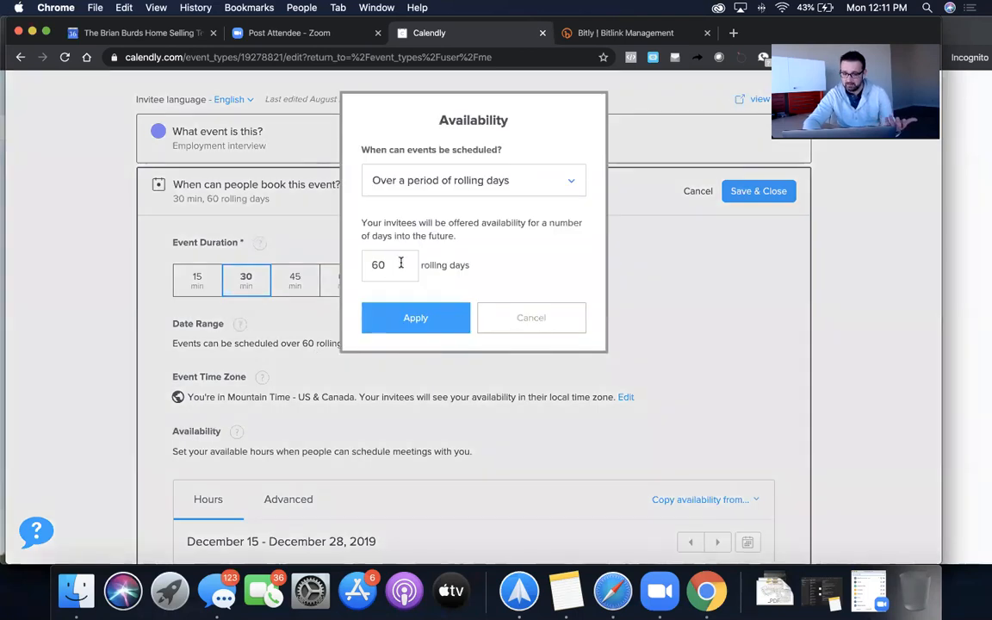
{"action": "left_click", "coordinate": [524, 317]}
{"action": "scroll", "coordinate": [172, 418], "scroll_direction": "down", "scroll_amount": 3}
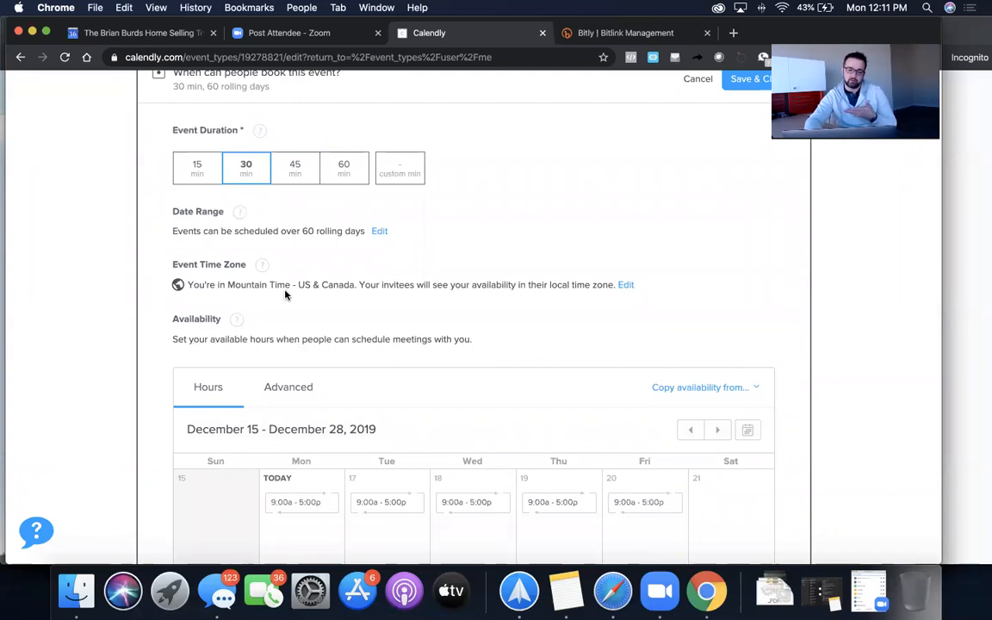
{"action": "scroll", "coordinate": [286, 293], "scroll_direction": "down", "scroll_amount": 6}
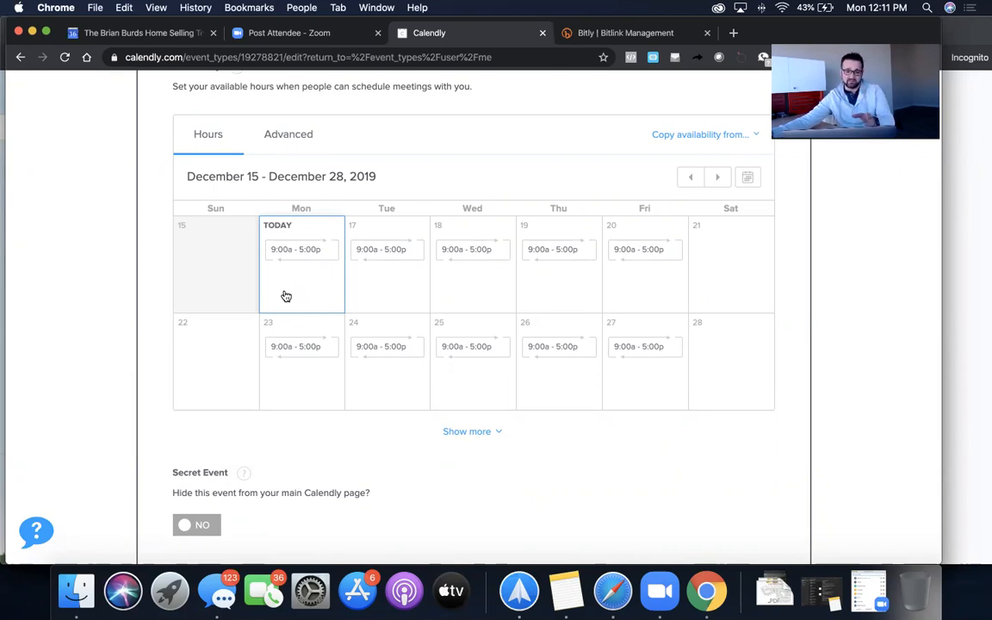
- Under Advanced, set both Buffer before and Buffer after event to 1 hr and save
{"action": "left_click", "coordinate": [289, 138]}
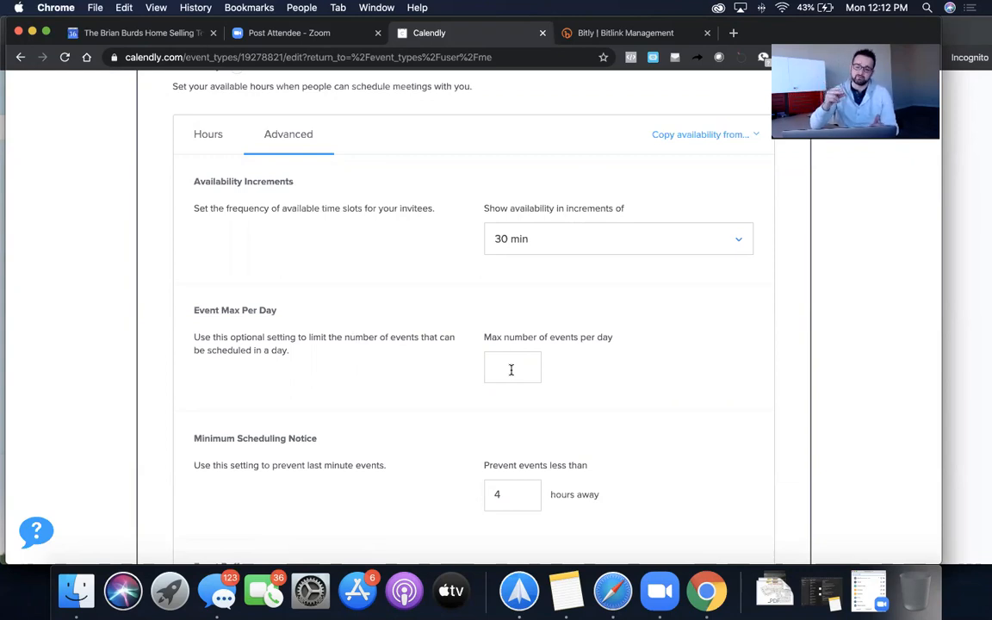
{"action": "scroll", "coordinate": [499, 360], "scroll_direction": "down", "scroll_amount": 3}
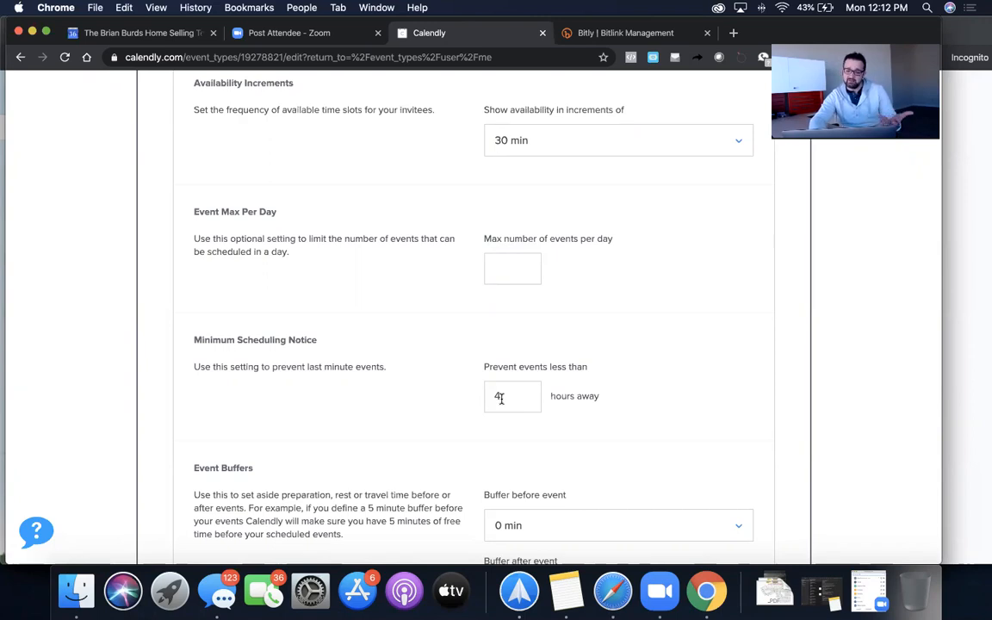
{"action": "scroll", "coordinate": [501, 398], "scroll_direction": "down", "scroll_amount": 5}
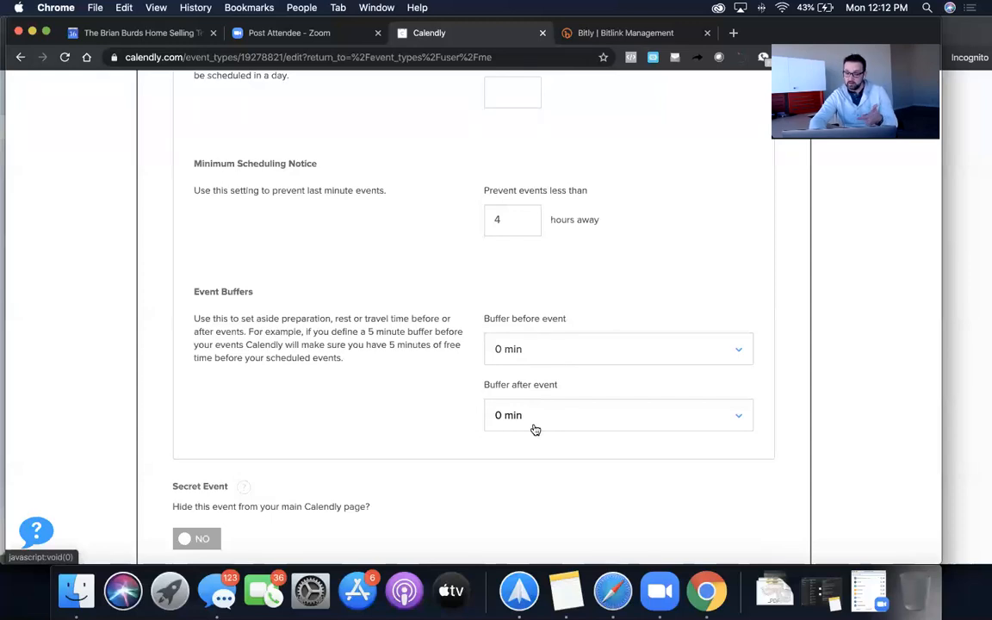
{"action": "left_click", "coordinate": [594, 350]}
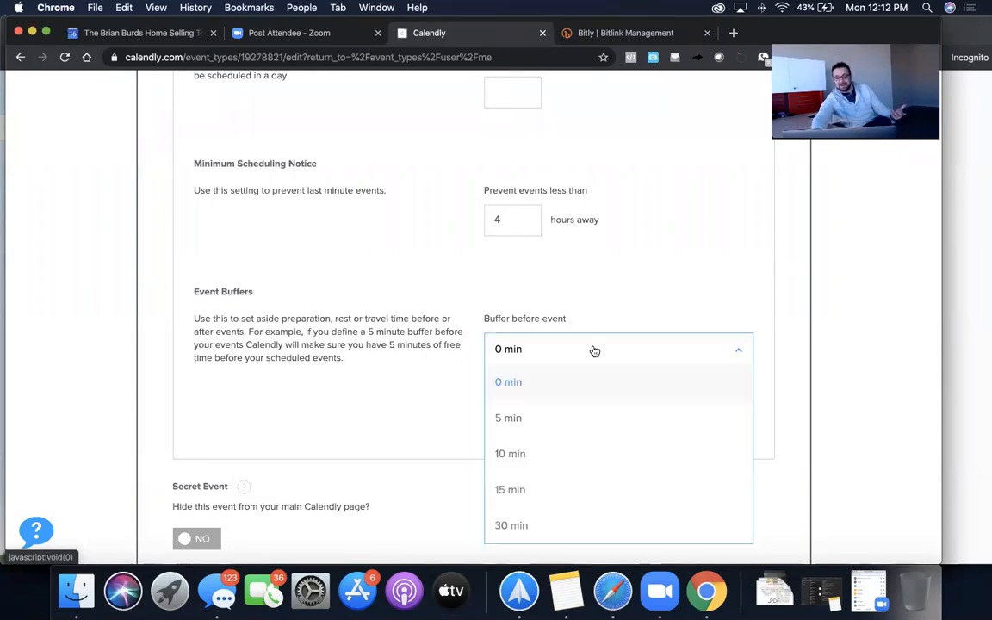
{"action": "scroll", "coordinate": [576, 508], "scroll_direction": "down", "scroll_amount": 2}
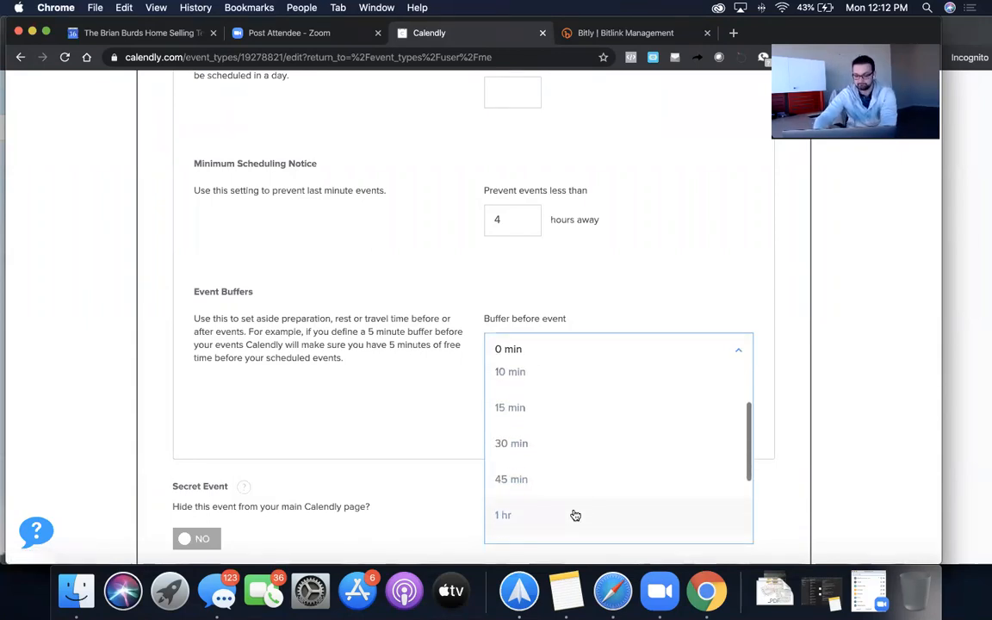
{"action": "scroll", "coordinate": [587, 472], "scroll_direction": "down", "scroll_amount": 3}
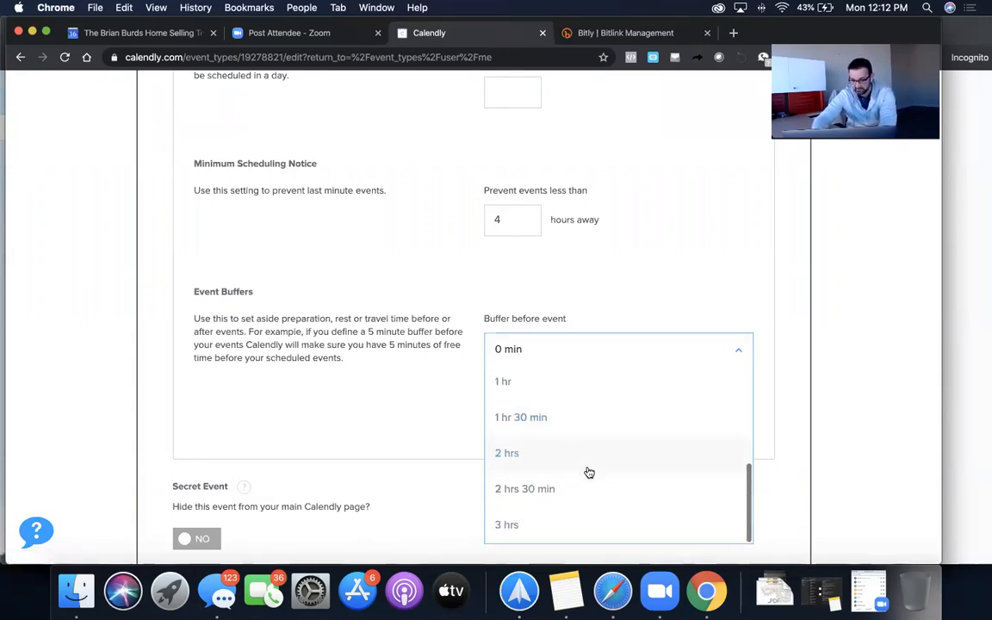
{"action": "left_click", "coordinate": [580, 383]}
{"action": "left_click", "coordinate": [554, 415]}
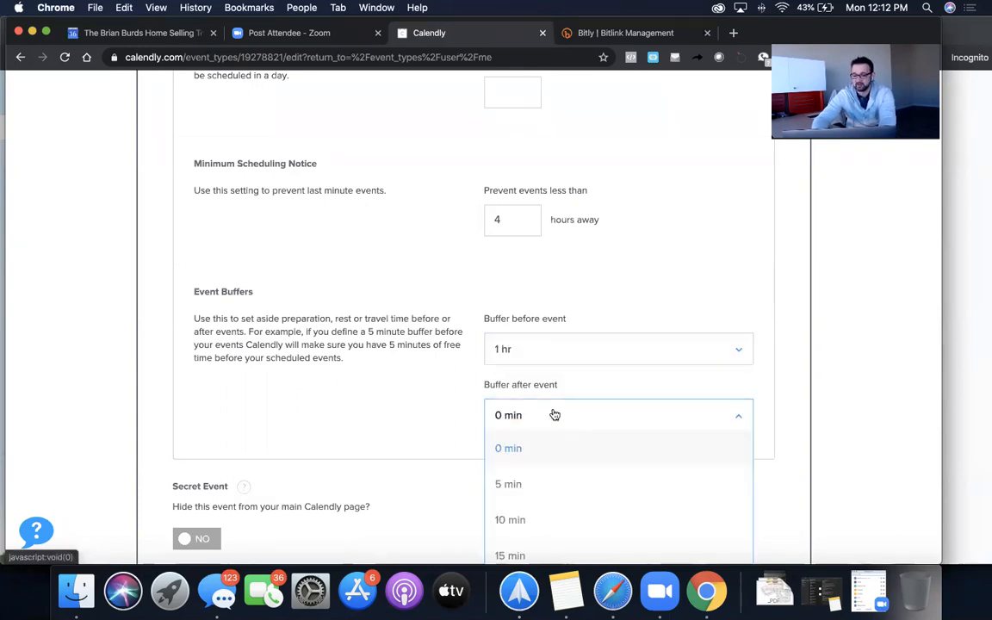
{"action": "scroll", "coordinate": [553, 484], "scroll_direction": "down", "scroll_amount": 3}
{"action": "left_click", "coordinate": [555, 461]}
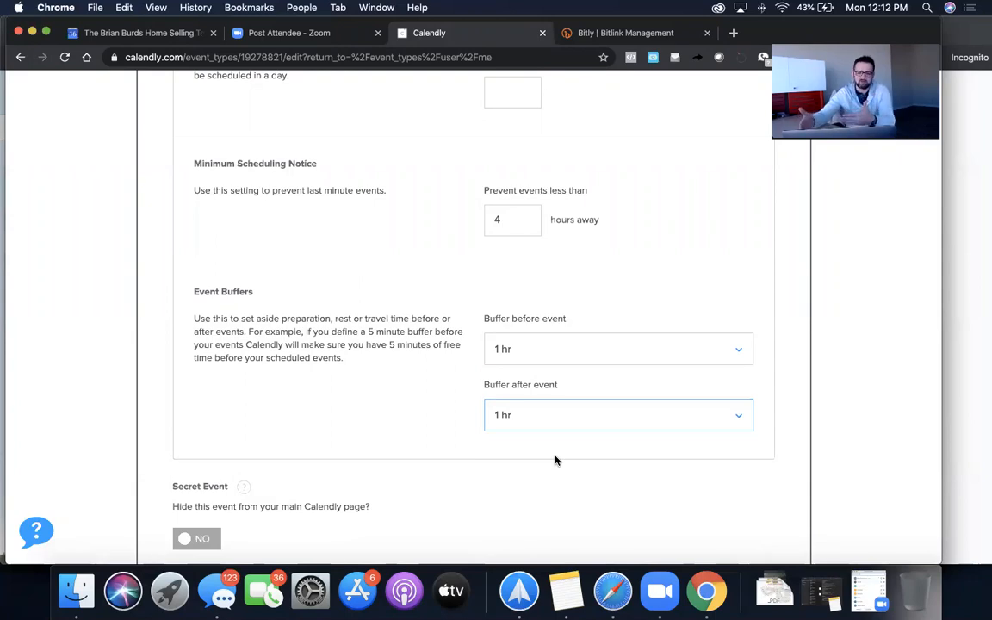
{"action": "scroll", "coordinate": [556, 460], "scroll_direction": "down", "scroll_amount": 5}
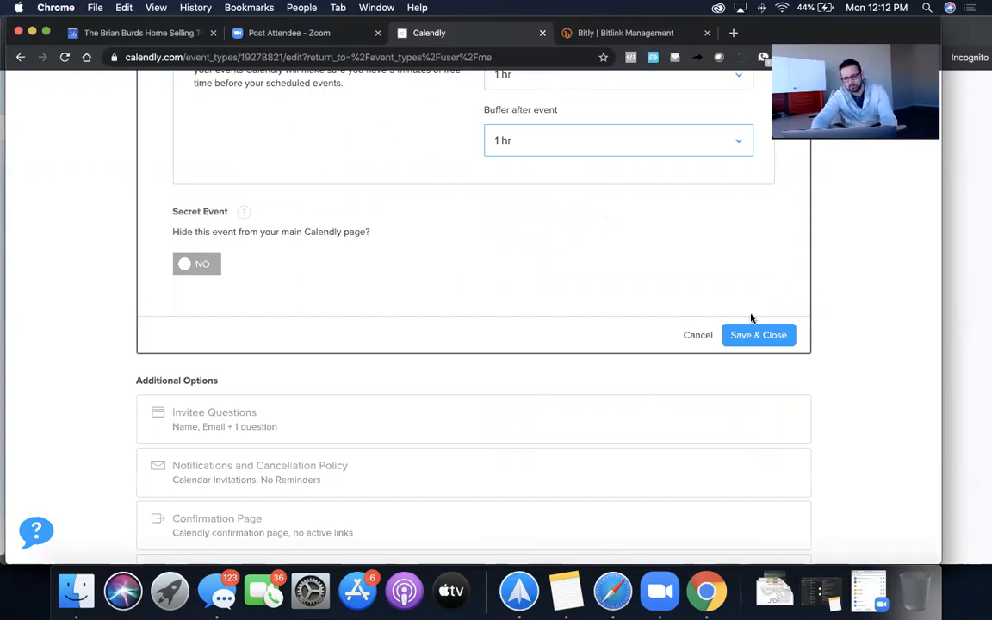
{"action": "left_click", "coordinate": [756, 335]}
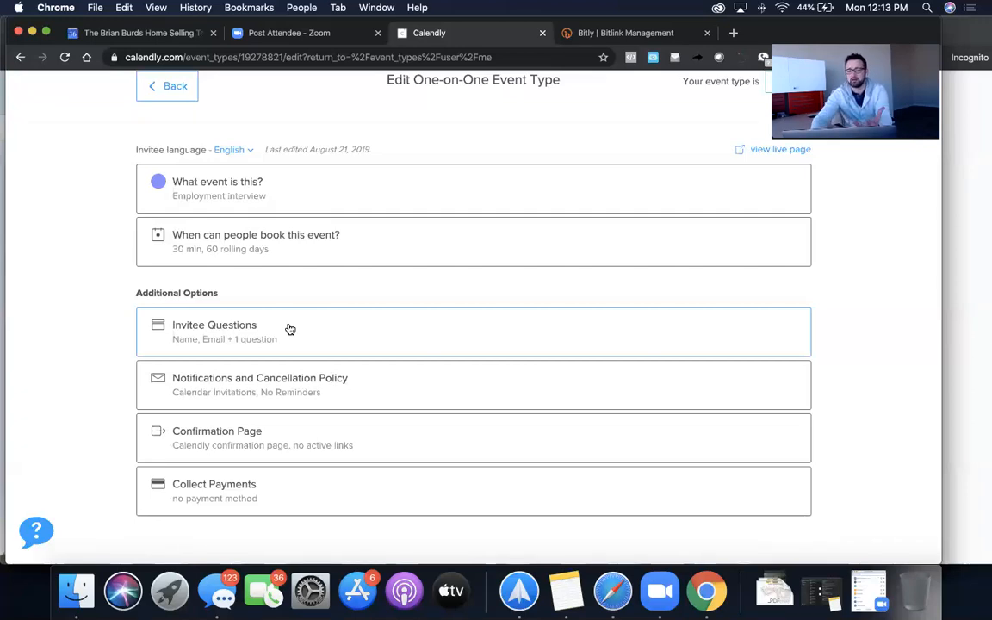
- Add a new invitee question worded 'How many bedrooms do you have'
{"action": "left_click", "coordinate": [245, 327]}
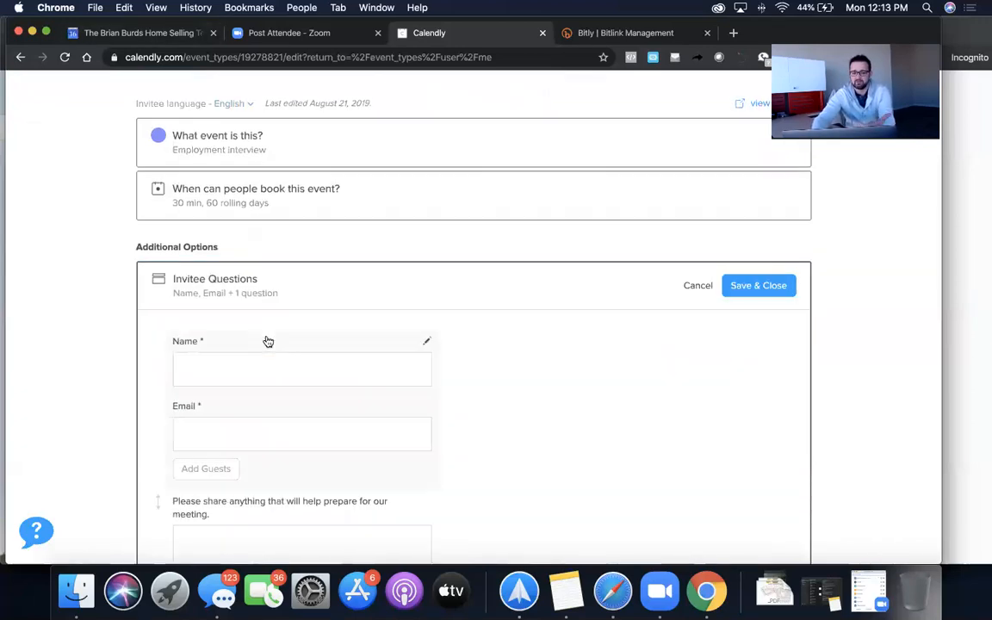
{"action": "scroll", "coordinate": [405, 381], "scroll_direction": "down", "scroll_amount": 2}
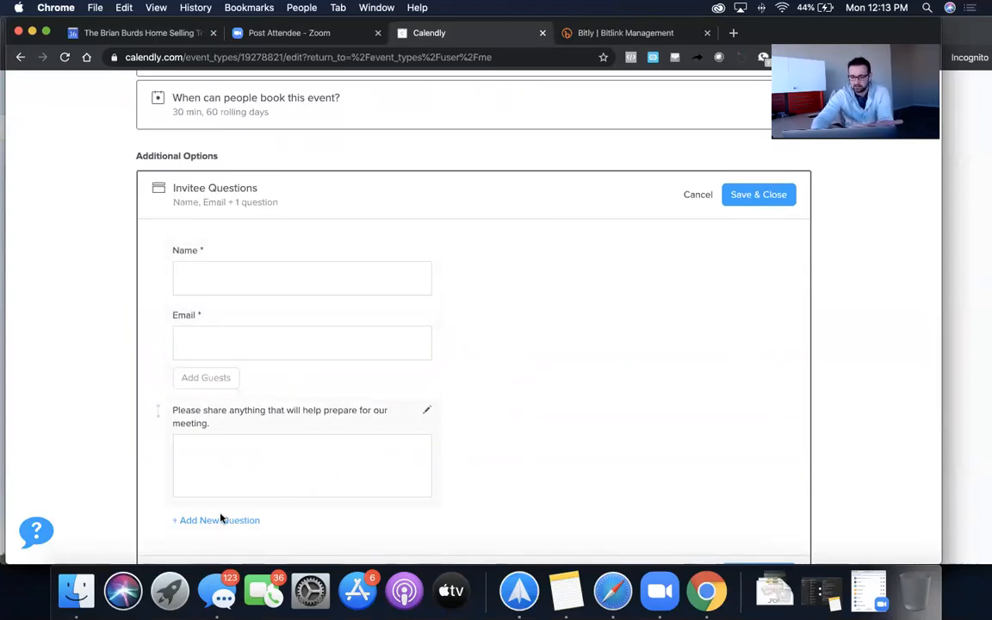
{"action": "left_click", "coordinate": [203, 527]}
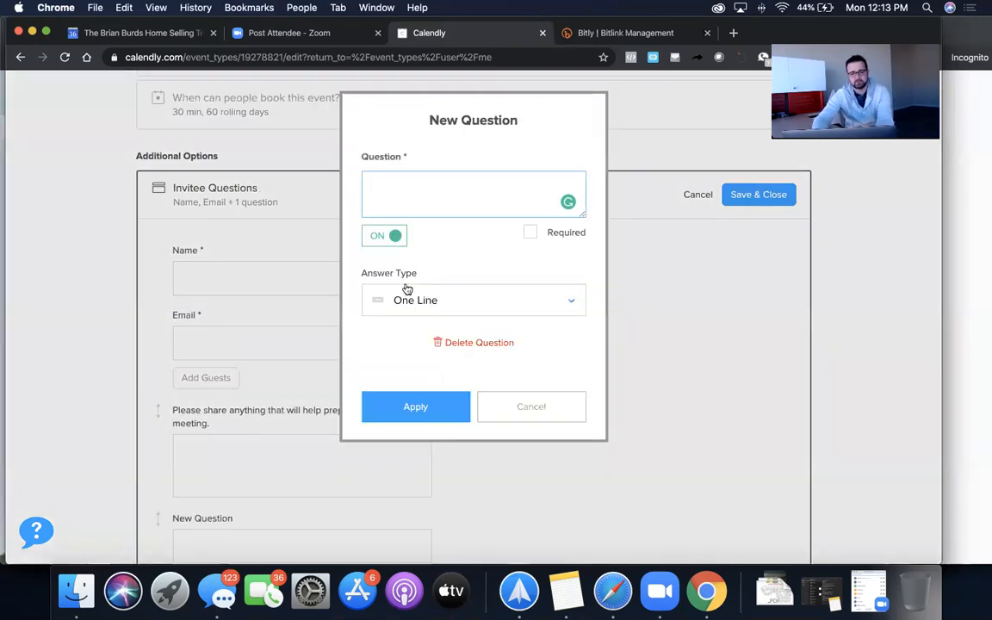
{"action": "type", "text": "how "}
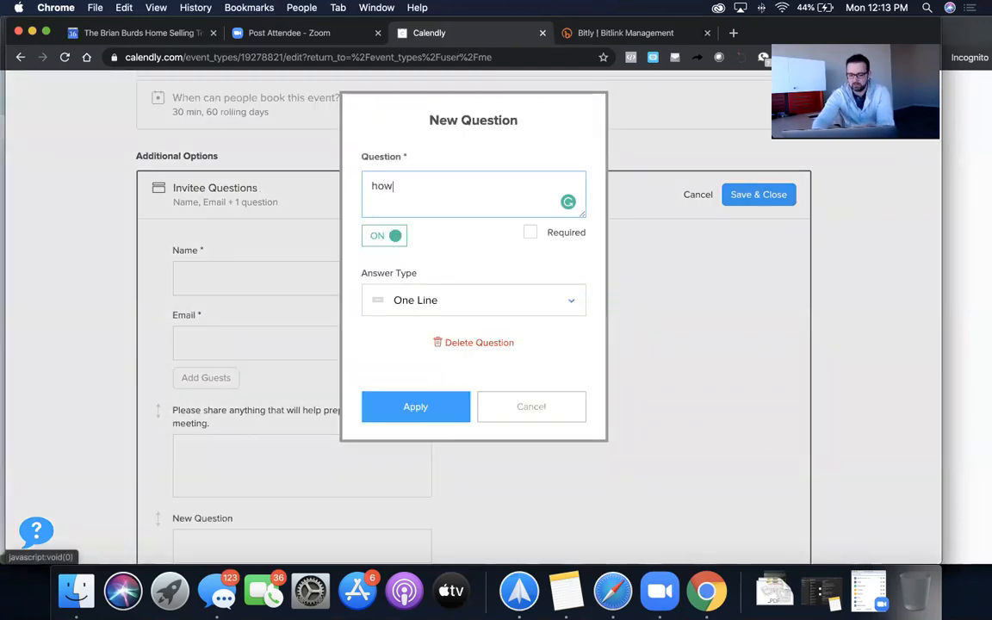
{"action": "type", "text": "m"}
{"action": "key", "text": "BackSpace"}
{"action": "key", "text": "BackSpace"}
{"action": "key", "text": "BackSpace"}
{"action": "key", "text": "BackSpace"}
{"action": "key", "text": "BackSpace"}
{"action": "type", "text": "How "}
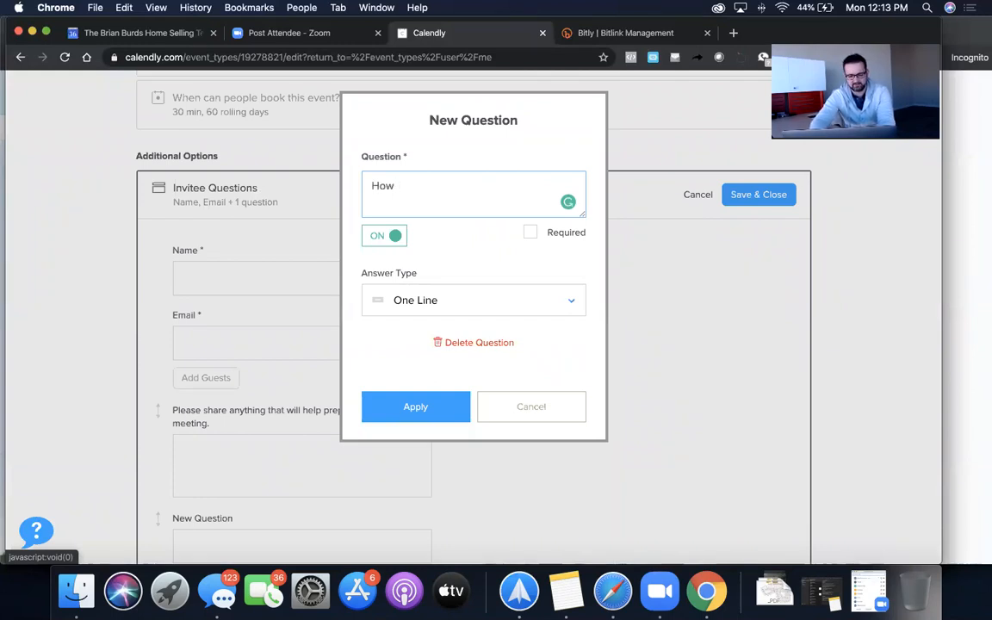
{"action": "type", "text": "M"}
{"action": "key", "text": "BackSpace"}
{"action": "type", "text": "man"}
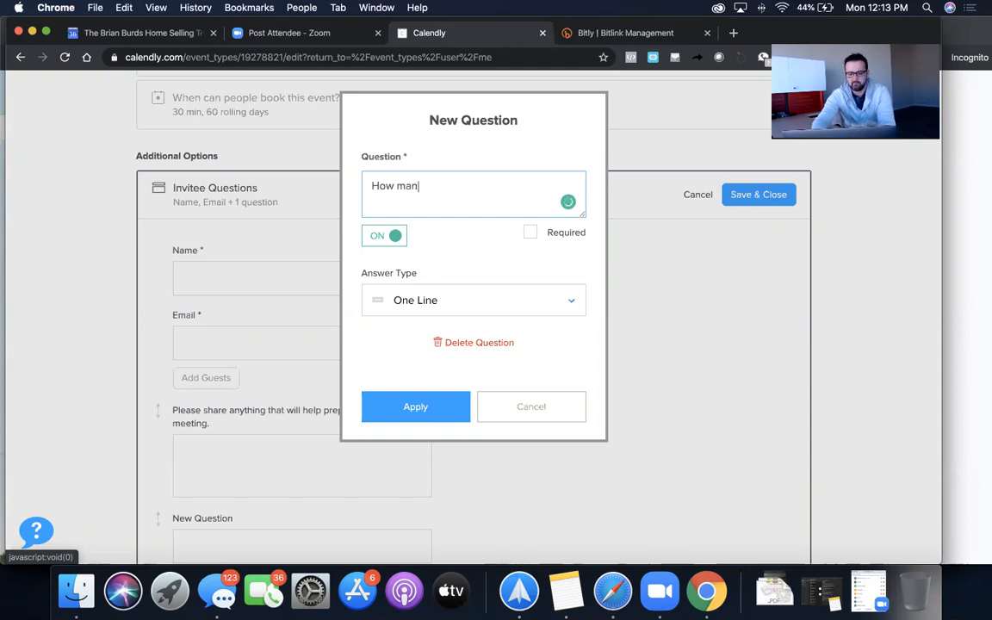
{"action": "type", "text": "y bedrooms "}
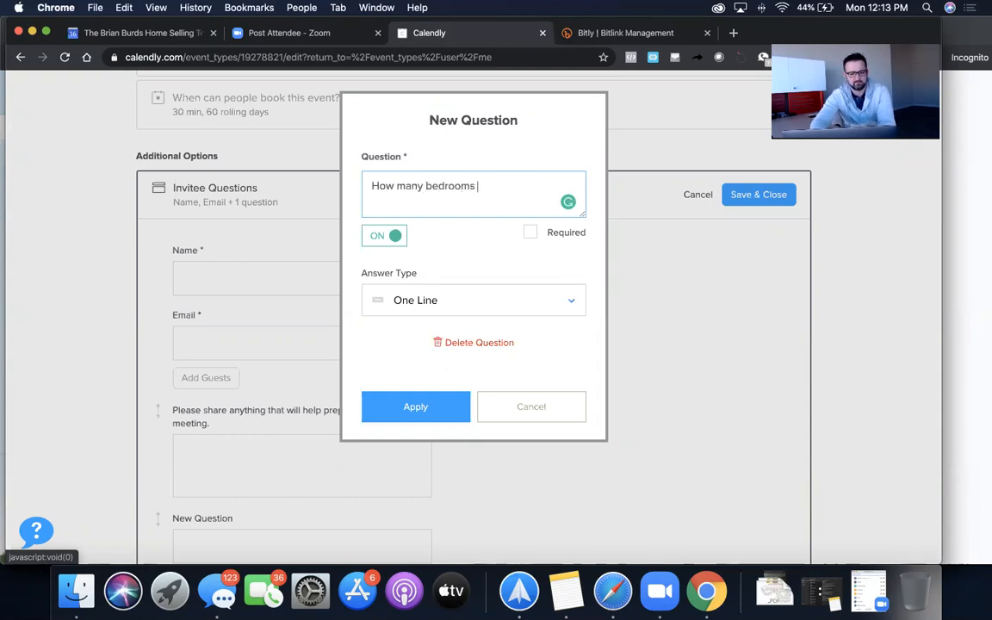
{"action": "type", "text": "do you have"}
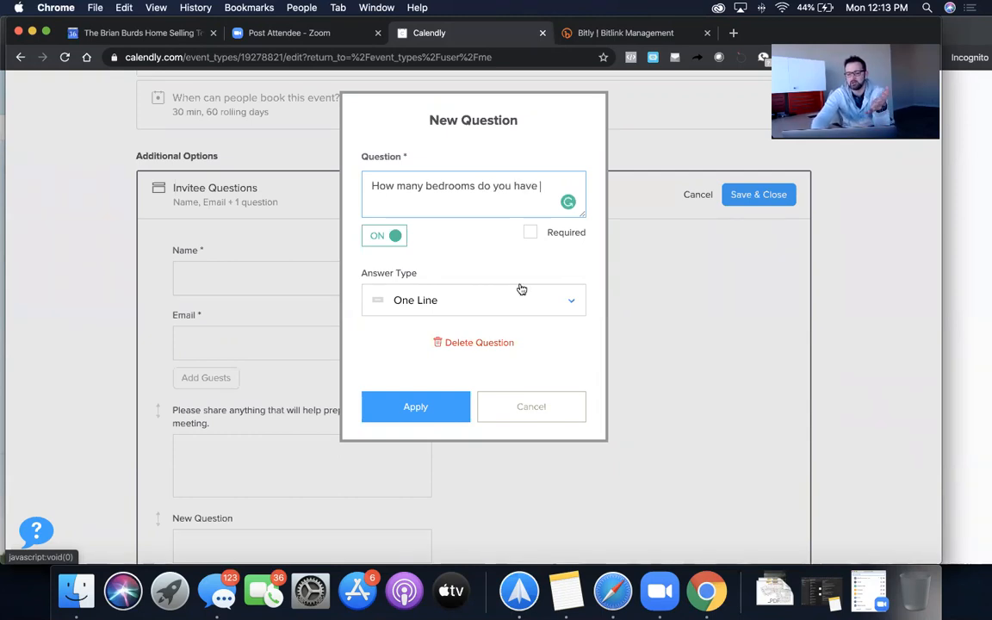
- Keep One Line as the answer type and apply the bedrooms question
{"action": "left_click", "coordinate": [528, 306]}
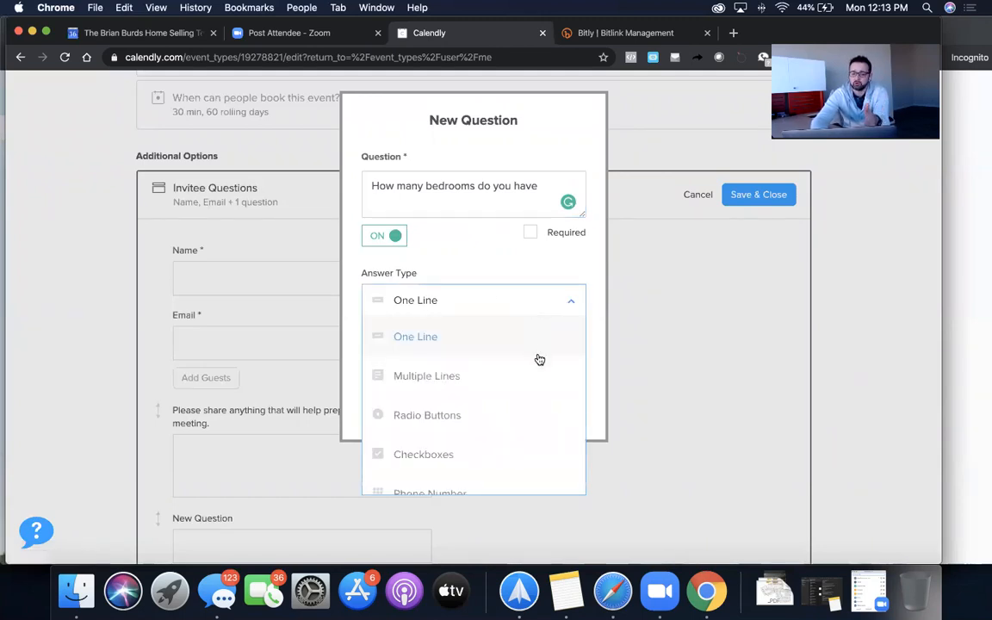
{"action": "scroll", "coordinate": [532, 443], "scroll_direction": "down", "scroll_amount": 1}
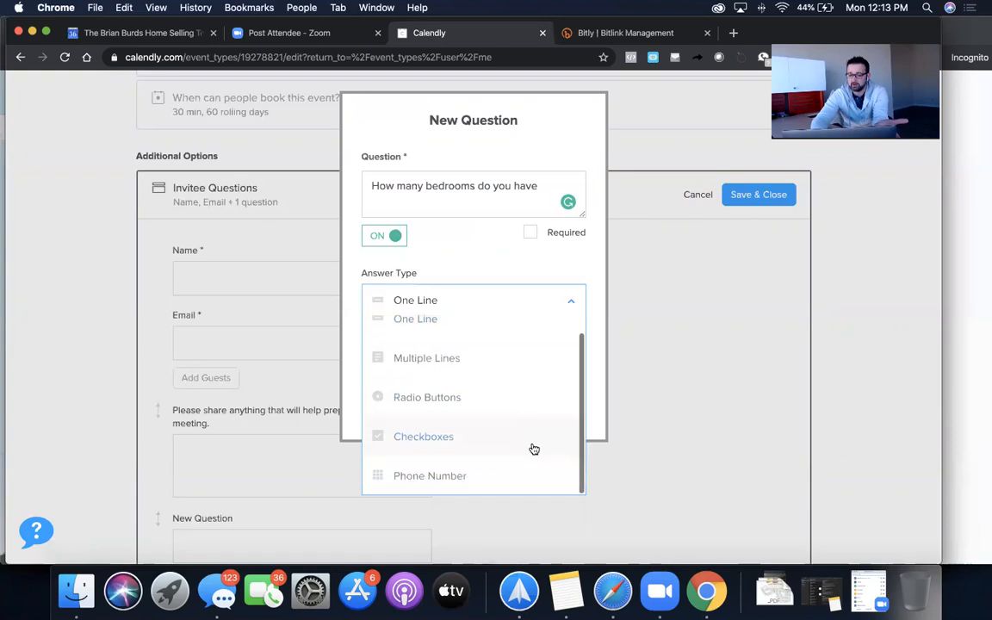
{"action": "scroll", "coordinate": [538, 414], "scroll_direction": "up", "scroll_amount": 1}
{"action": "left_click", "coordinate": [525, 259]}
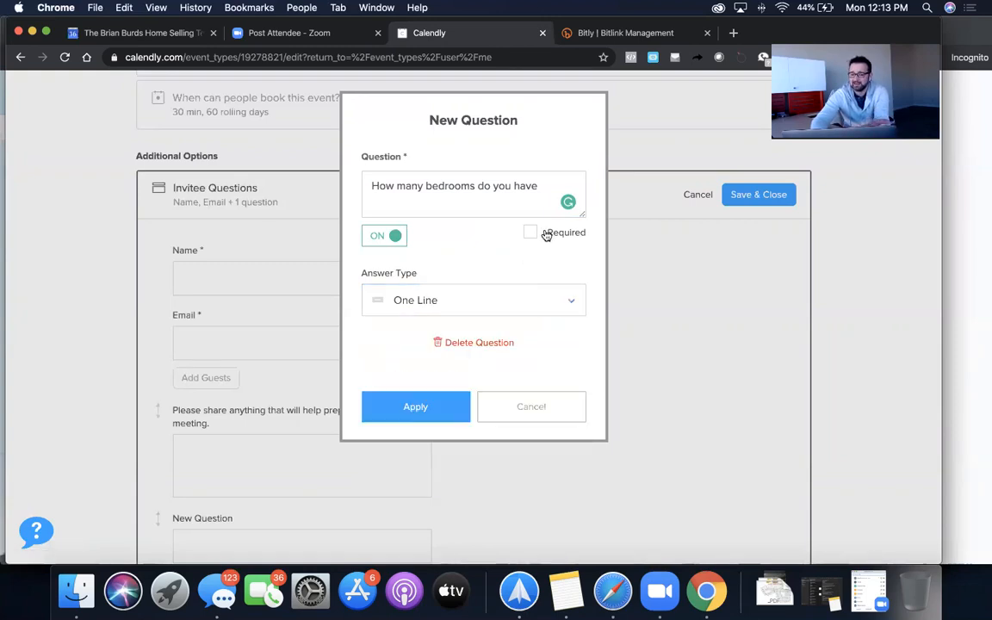
{"action": "left_click", "coordinate": [421, 413]}
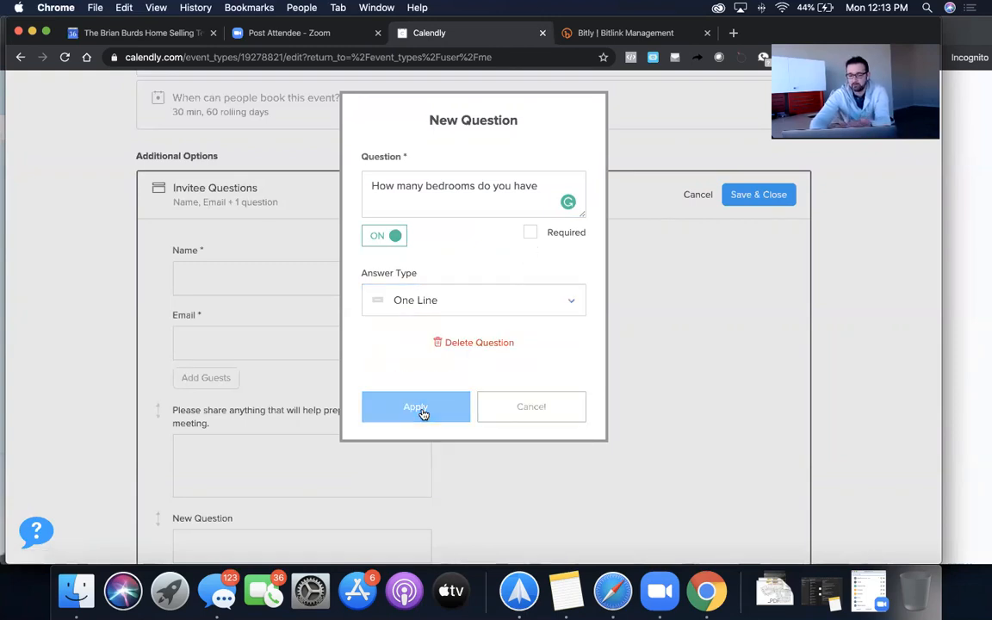
{"action": "scroll", "coordinate": [423, 414], "scroll_direction": "down", "scroll_amount": 2}
{"action": "scroll", "coordinate": [424, 415], "scroll_direction": "down", "scroll_amount": 1}
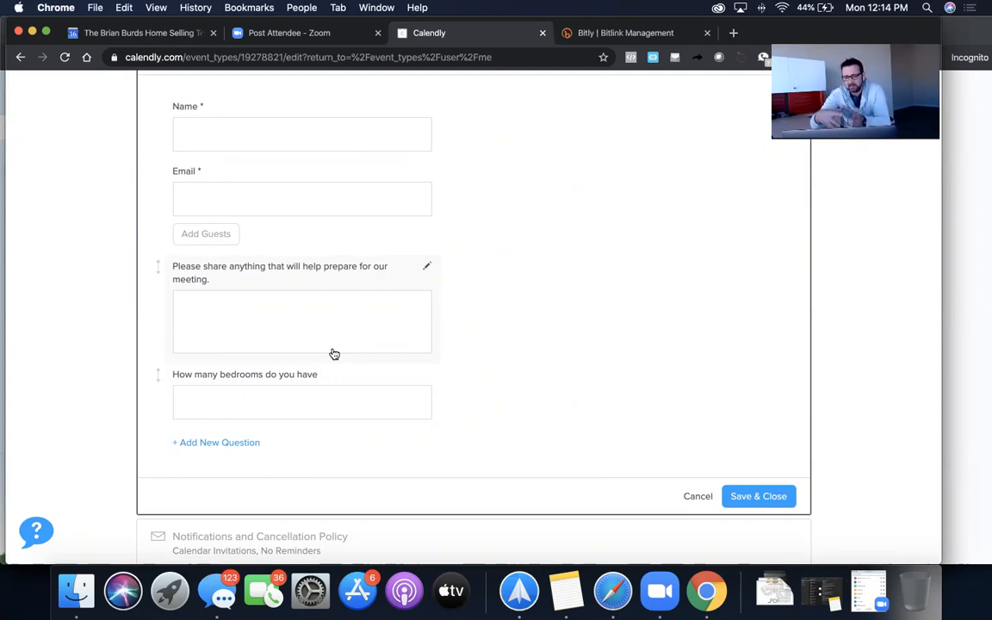
- Save the invitee questions and expand Notifications and Cancellation Policy
{"action": "left_click", "coordinate": [760, 497]}
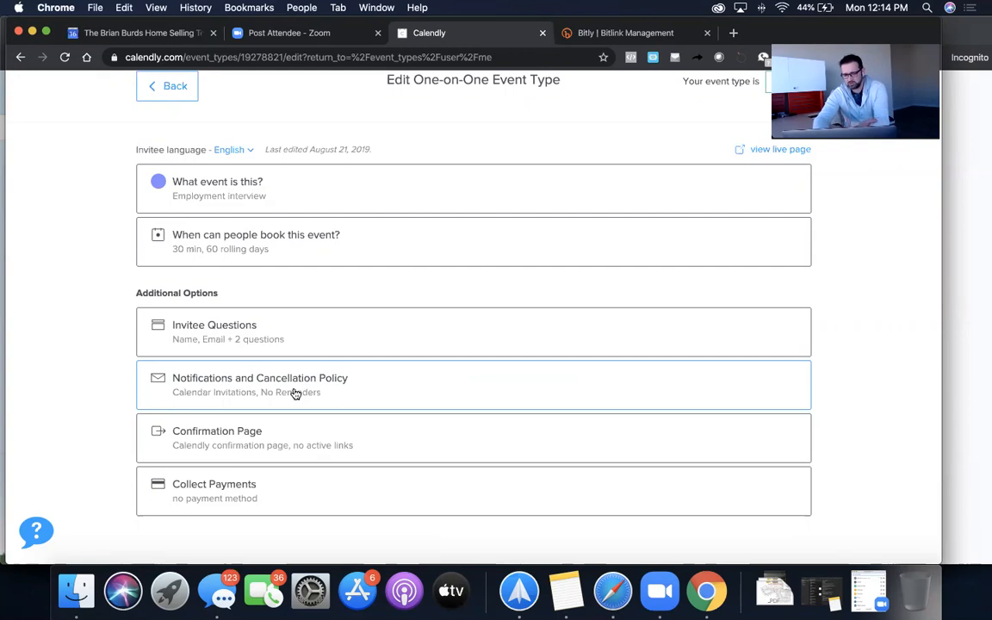
{"action": "left_click", "coordinate": [295, 394]}
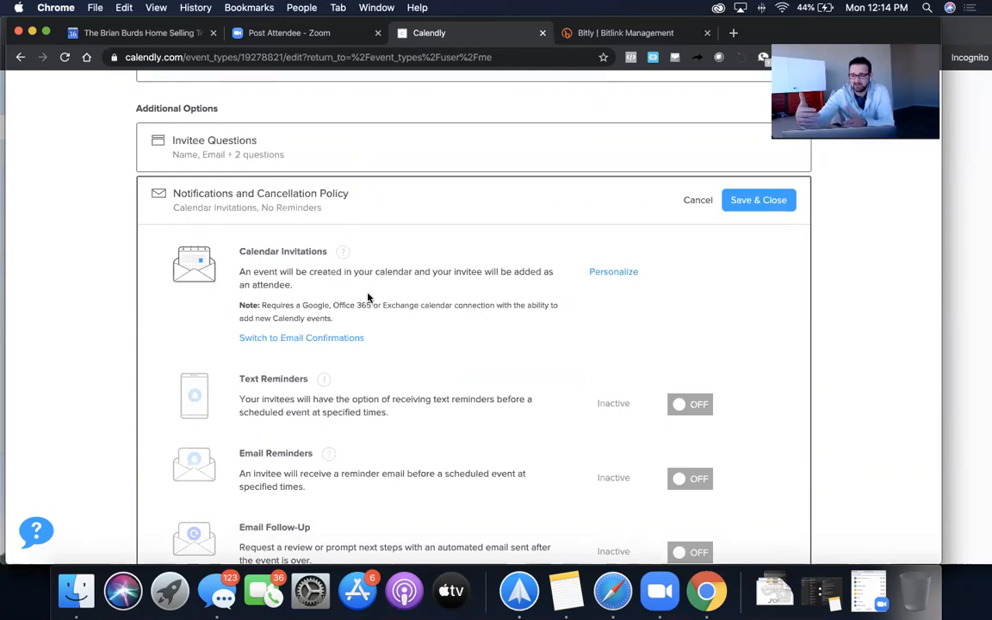
{"action": "scroll", "coordinate": [368, 298], "scroll_direction": "down", "scroll_amount": 3}
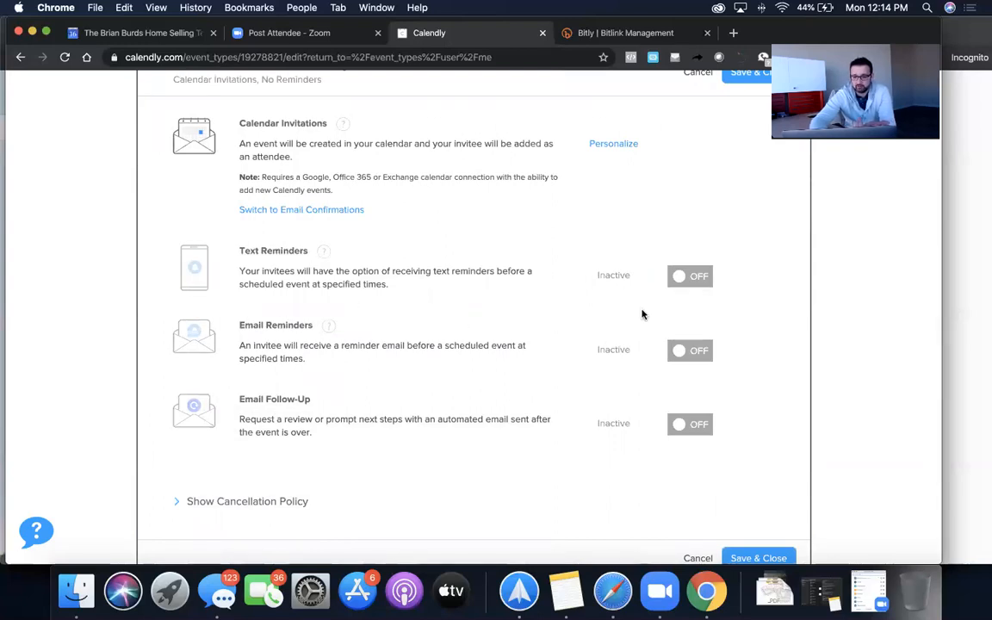
{"action": "left_click", "coordinate": [680, 277]}
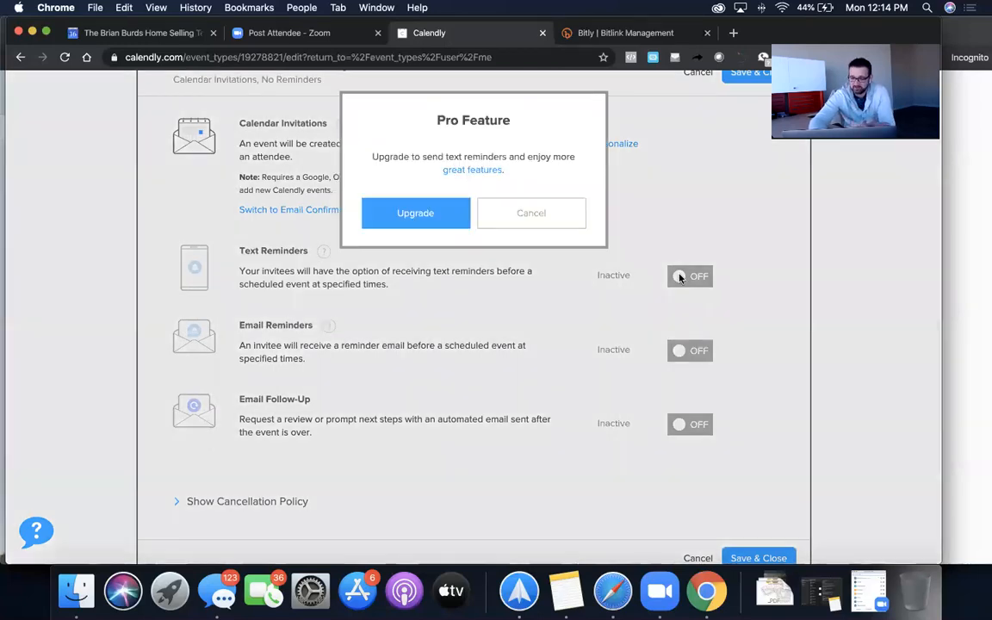
{"action": "left_click", "coordinate": [552, 207]}
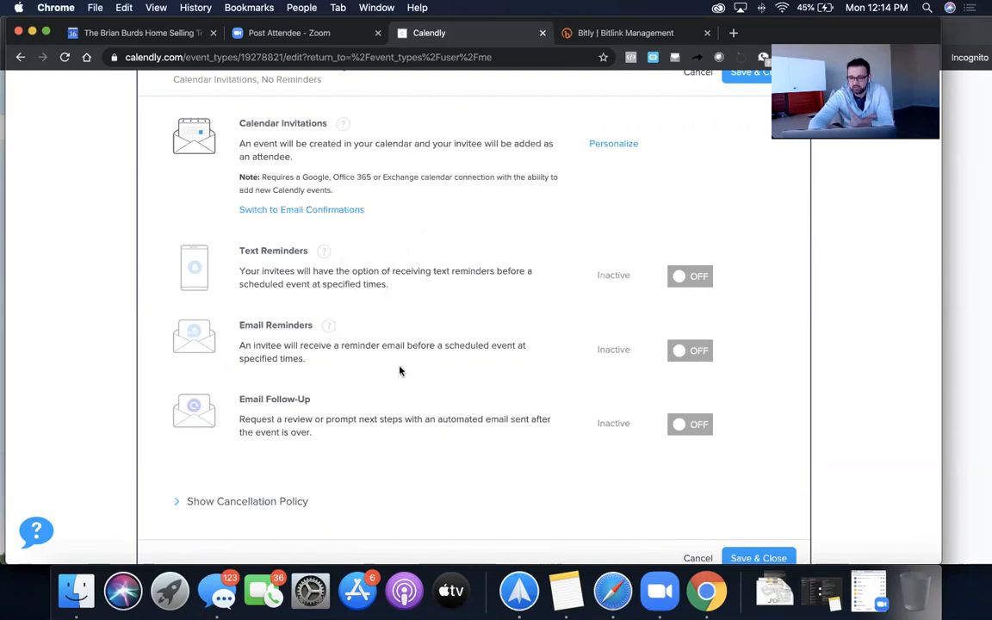
{"action": "left_click", "coordinate": [679, 351]}
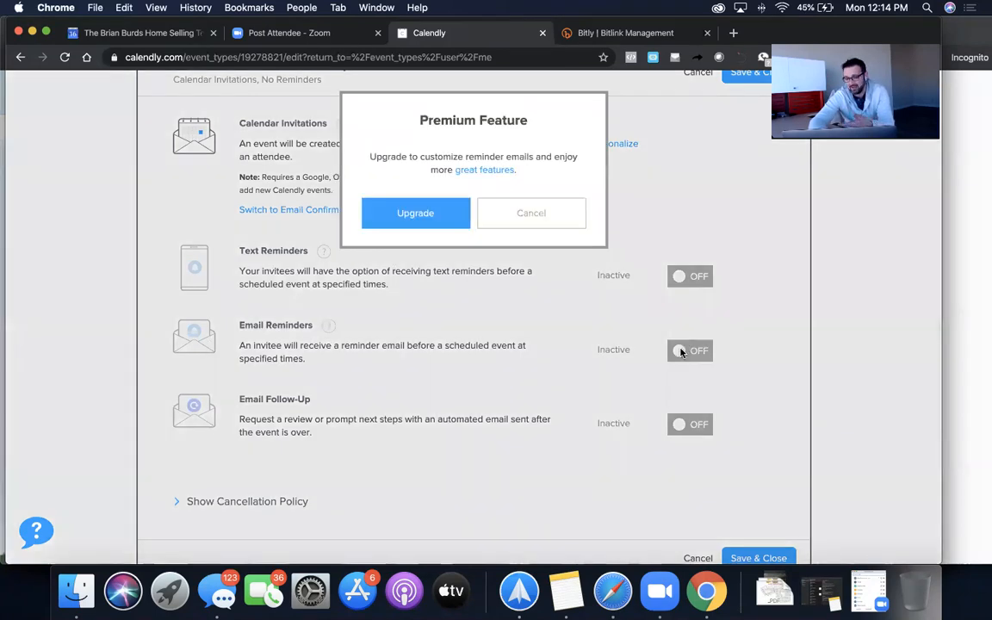
{"action": "left_click", "coordinate": [531, 215]}
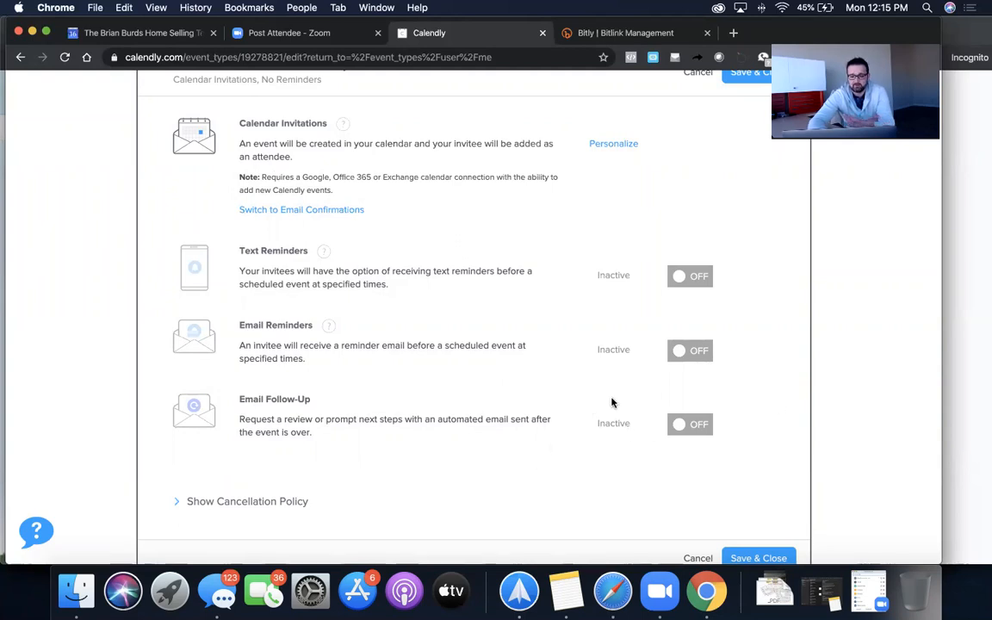
{"action": "scroll", "coordinate": [611, 402], "scroll_direction": "down", "scroll_amount": 3}
- Reveal the cancellation policy, save the notification settings, and expand Confirmation Page
{"action": "left_click", "coordinate": [250, 332]}
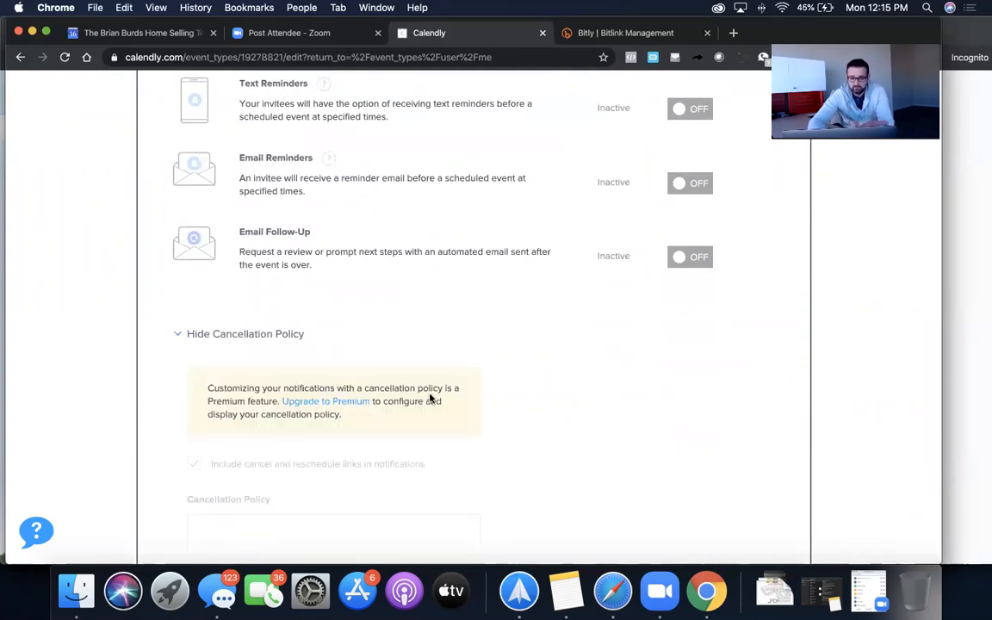
{"action": "scroll", "coordinate": [430, 398], "scroll_direction": "down", "scroll_amount": 3}
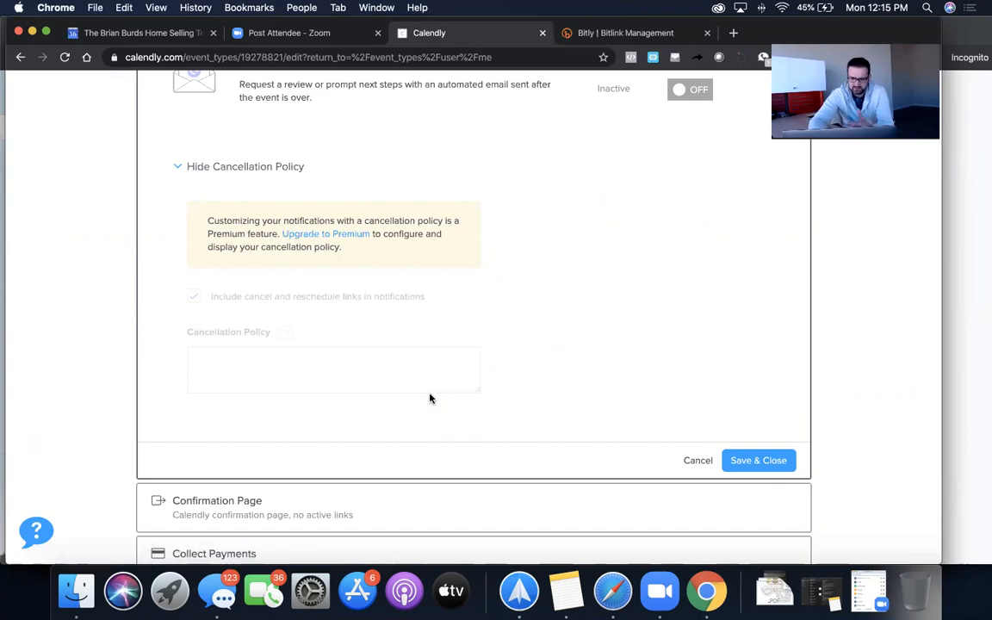
{"action": "left_click", "coordinate": [745, 463]}
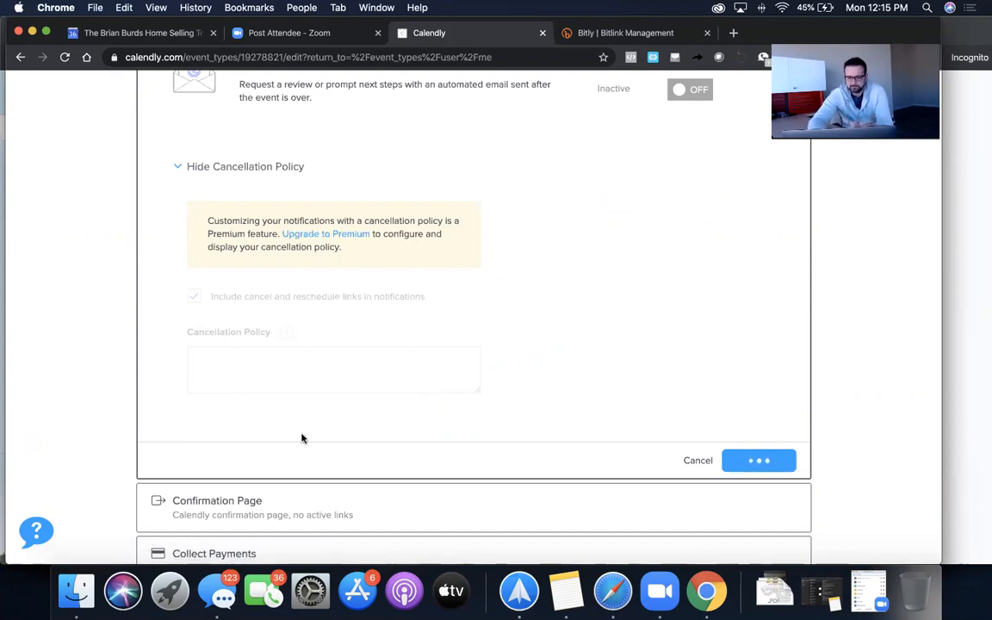
{"action": "left_click", "coordinate": [270, 450]}
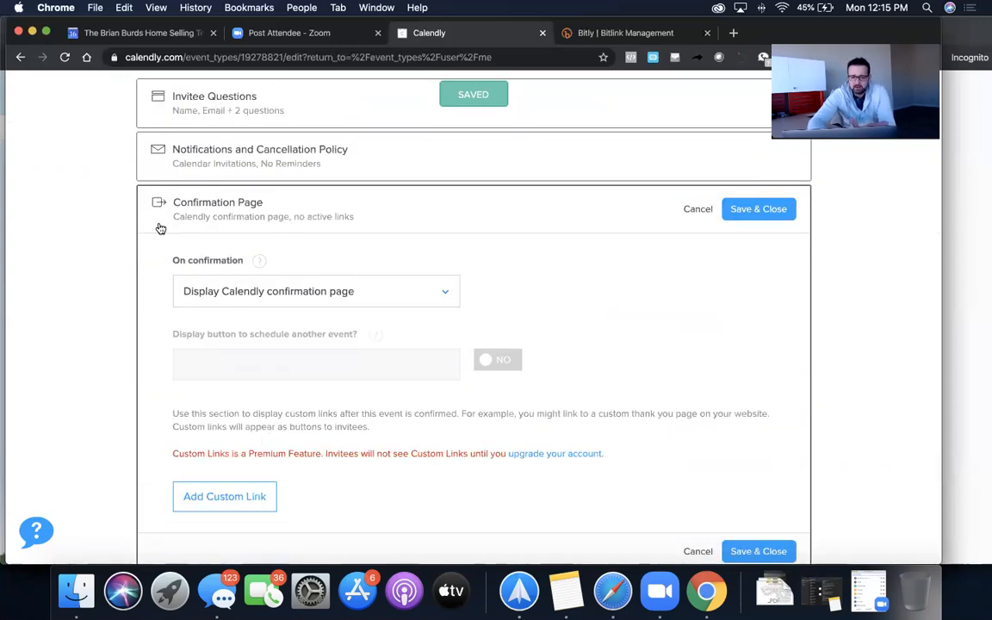
{"action": "left_click", "coordinate": [367, 300]}
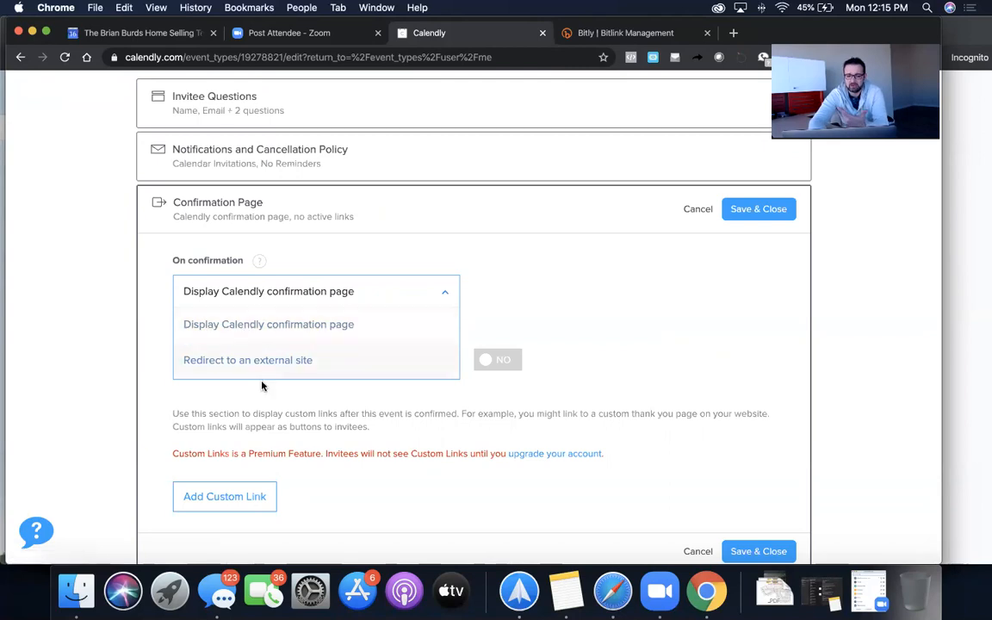
{"action": "left_click", "coordinate": [276, 358]}
{"action": "left_click", "coordinate": [281, 434]}
{"action": "type", "text": "www.c"}
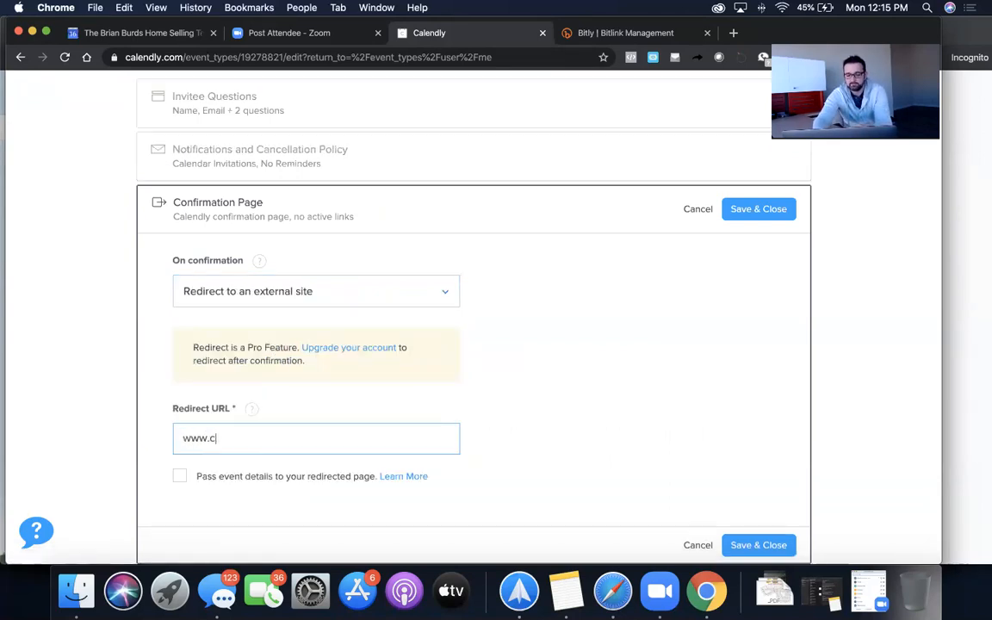
{"action": "type", "text": "entury21"}
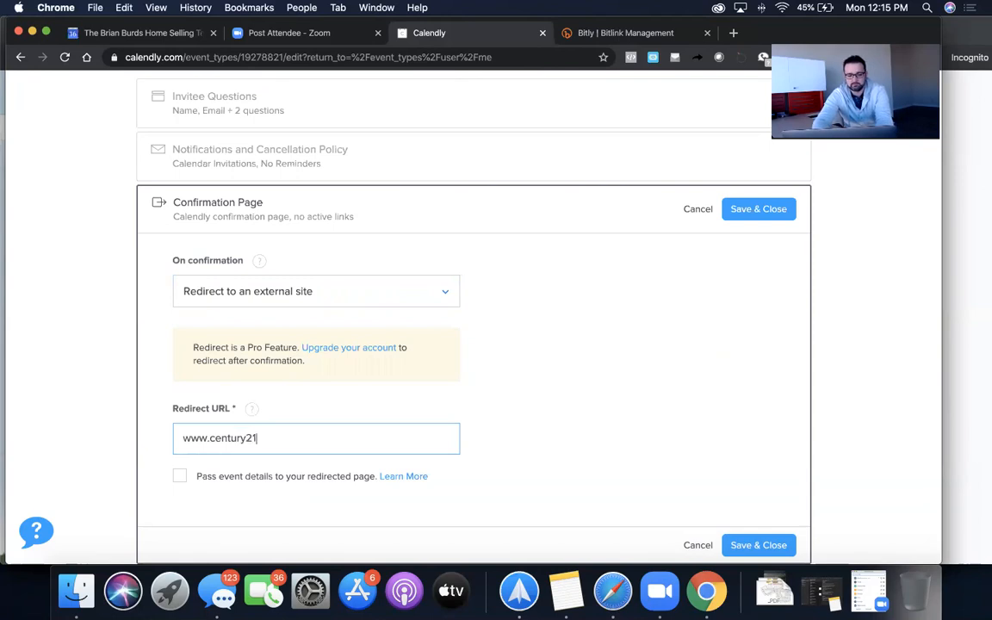
{"action": "type", "text": "haggerty.com"}
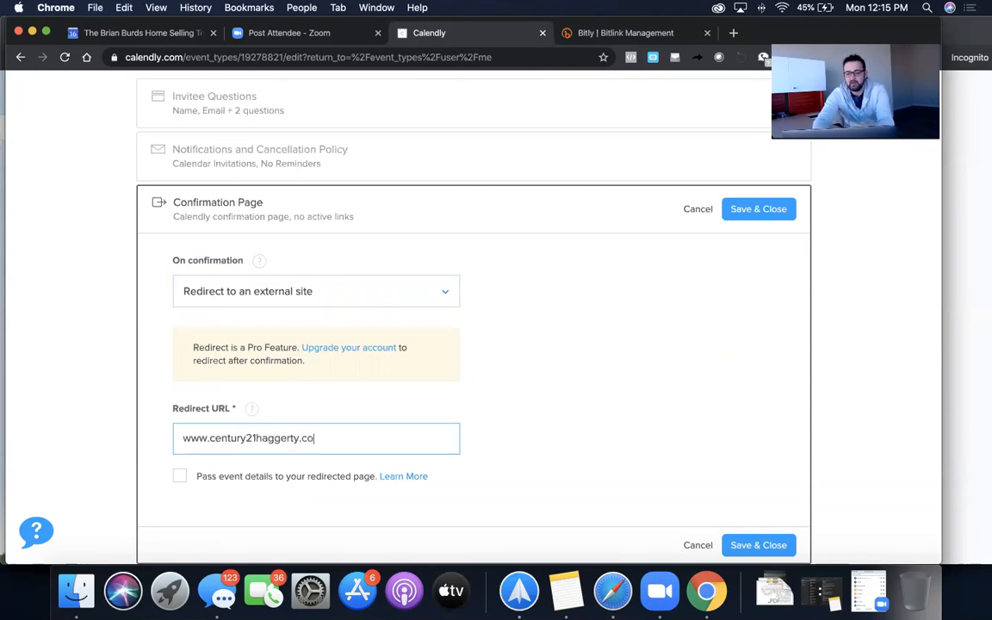
{"action": "left_click", "coordinate": [631, 438]}
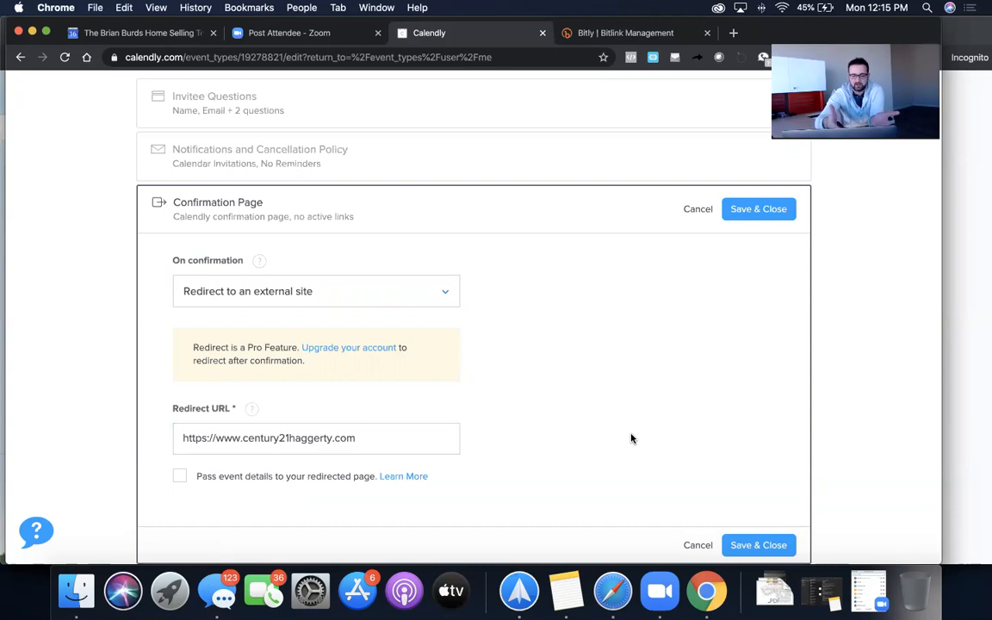
{"action": "left_click", "coordinate": [757, 544]}
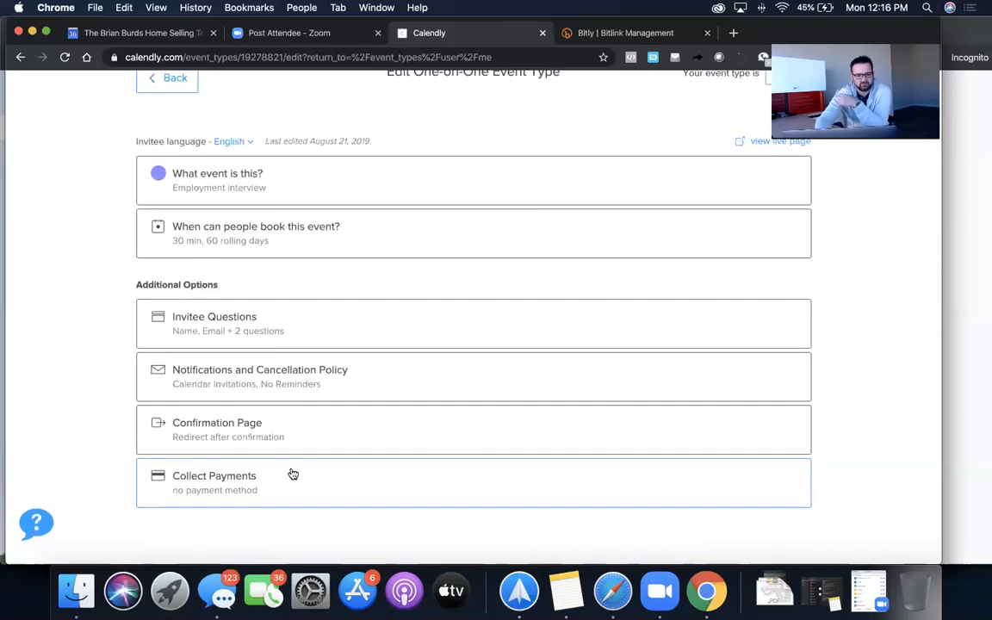
{"action": "scroll", "coordinate": [293, 473], "scroll_direction": "up", "scroll_amount": 3}
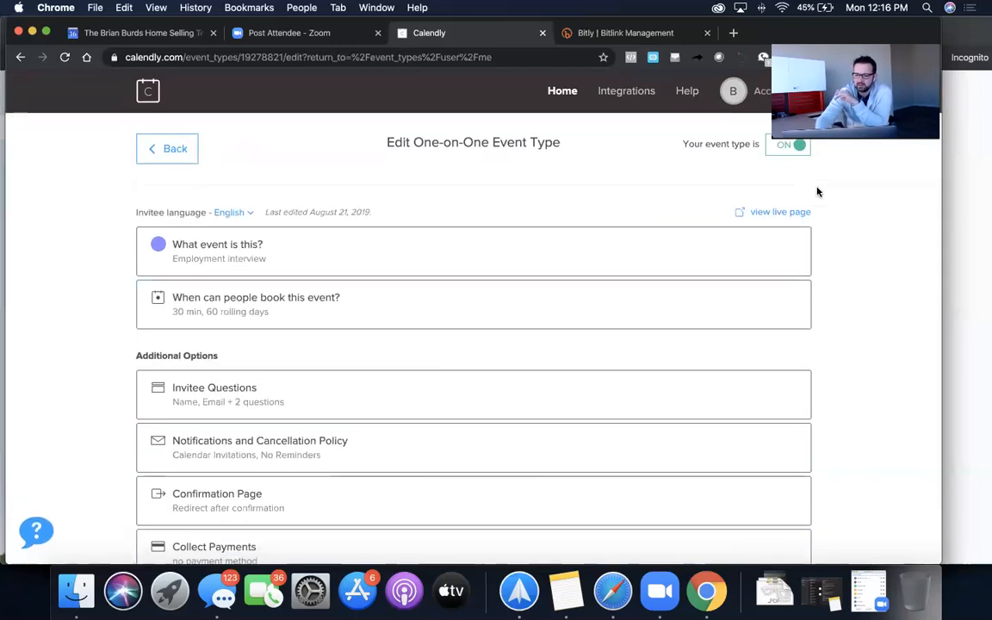
- Open the Employment interview's live booking page in a new tab via 'view live page'
{"action": "left_click", "coordinate": [779, 213]}
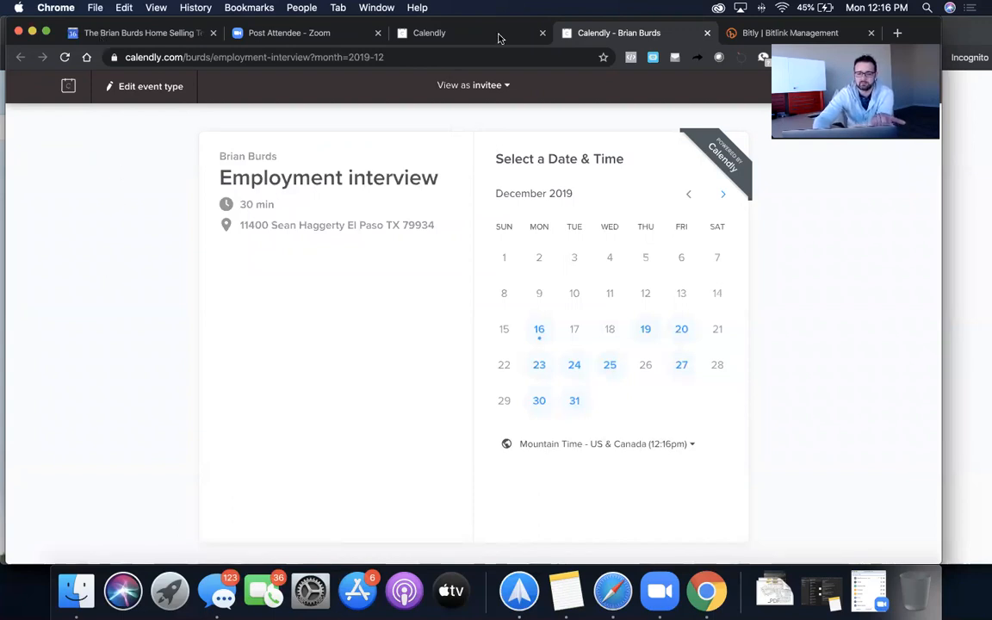
- Review the Dec 16 noon Calendly appointment's full edit details, then return to the Employment interview page
{"action": "left_click_drag", "start_coordinate": [730, 23], "coordinate": [730, 54]}
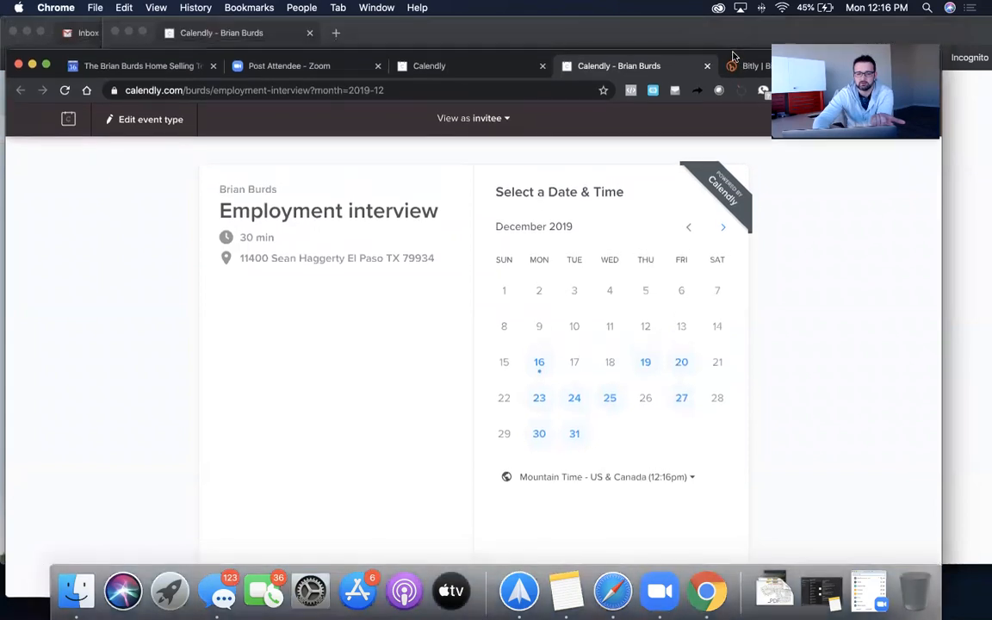
{"action": "left_click", "coordinate": [101, 72]}
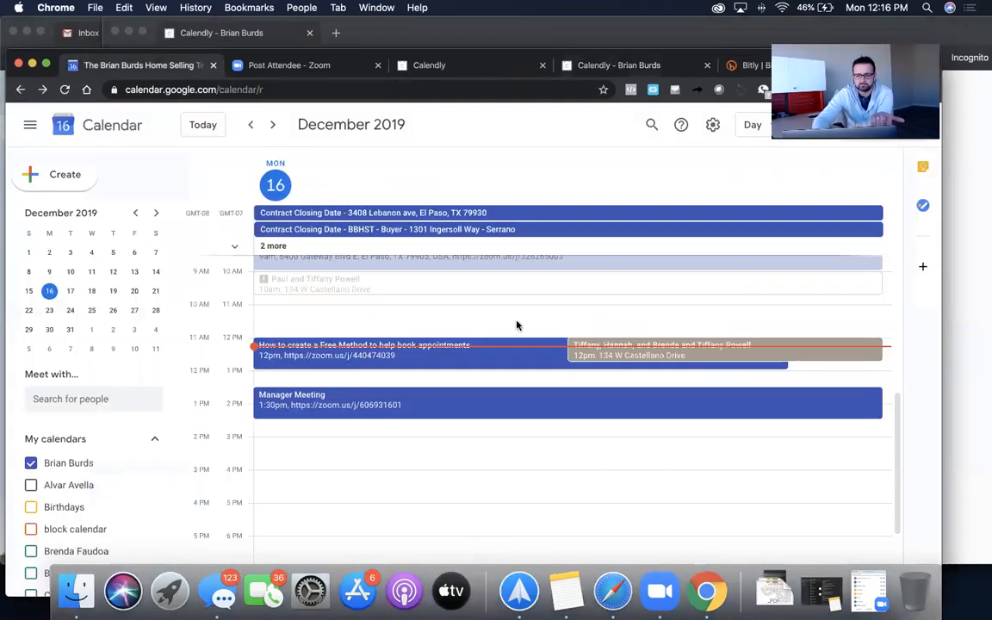
{"action": "left_click", "coordinate": [781, 349]}
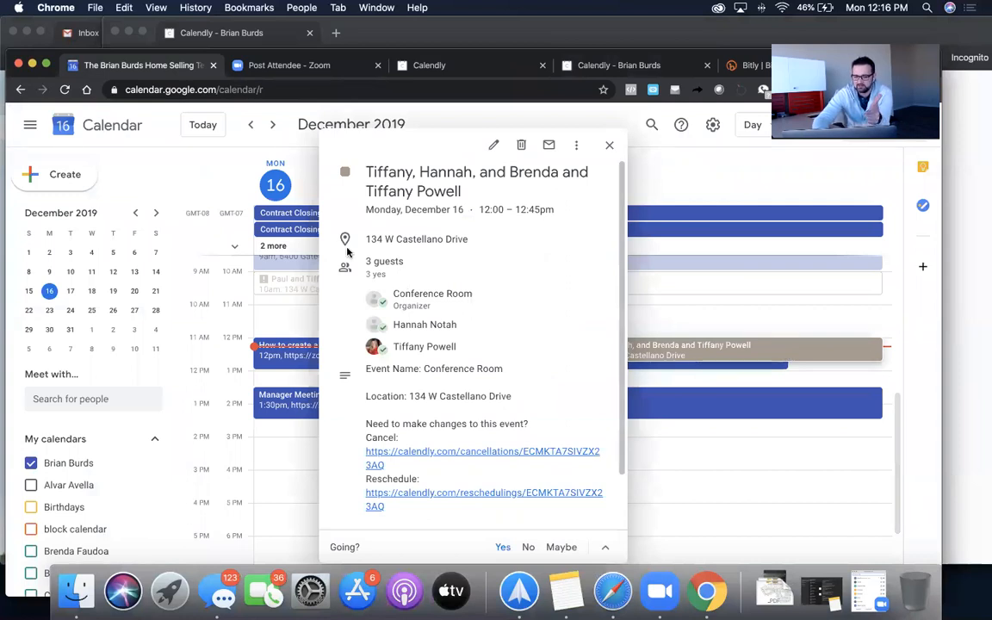
{"action": "scroll", "coordinate": [414, 353], "scroll_direction": "down", "scroll_amount": 3}
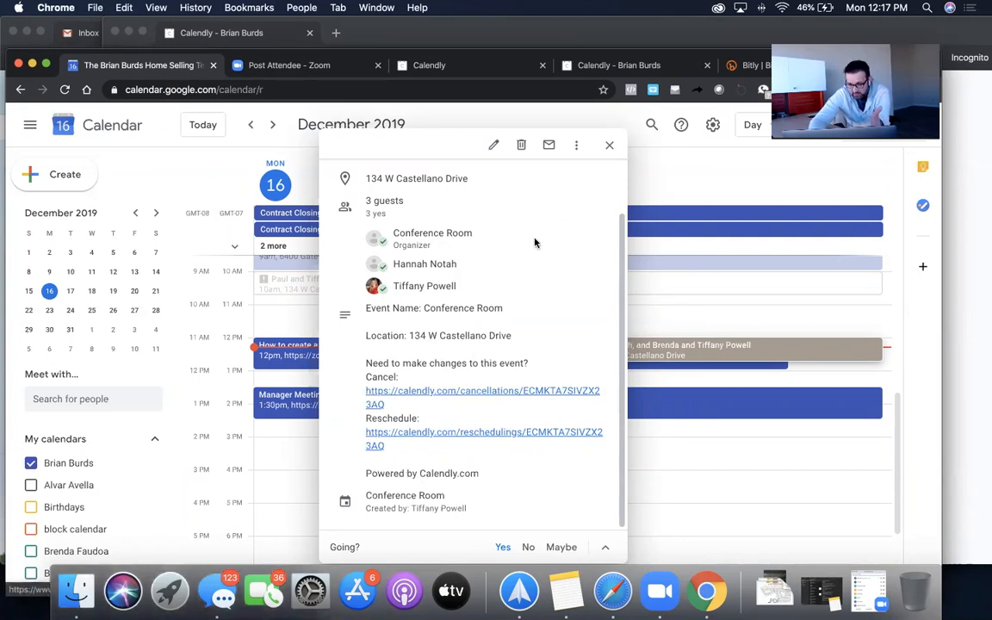
{"action": "left_click", "coordinate": [492, 146]}
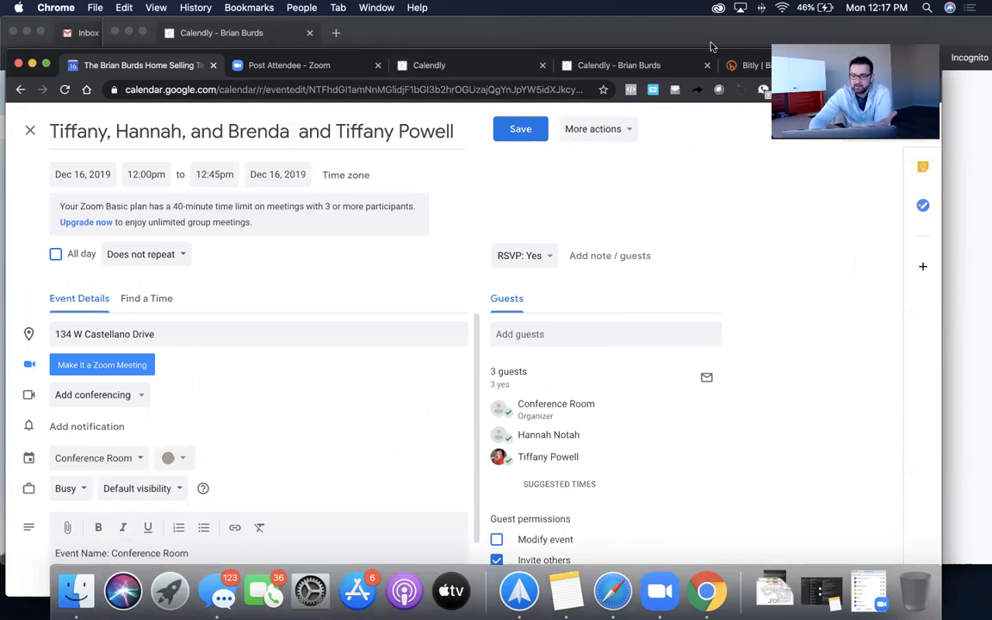
{"action": "left_click", "coordinate": [617, 65]}
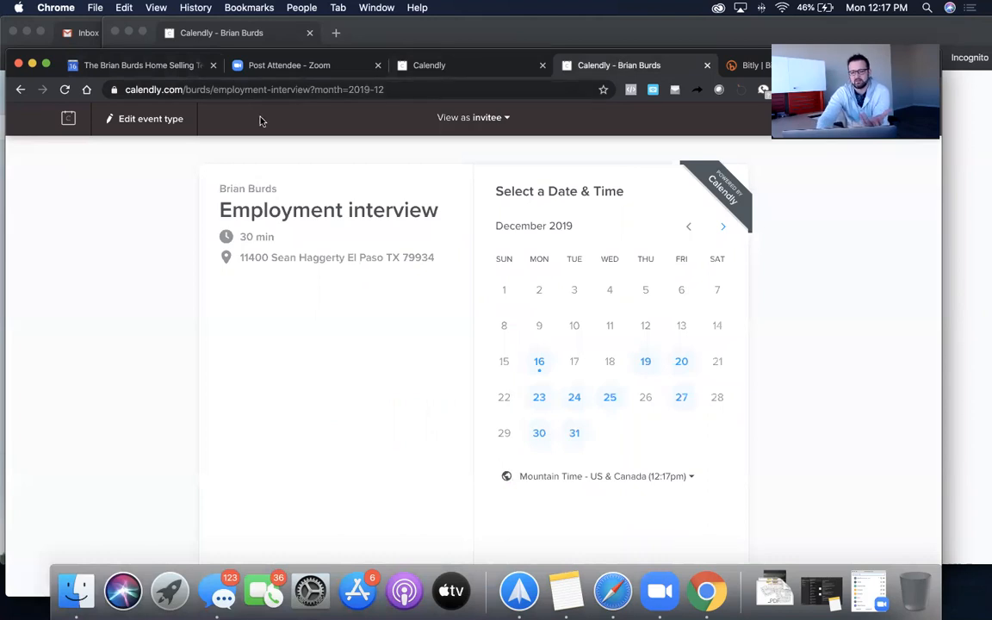
- Trim the booking address down to calendly.com/burds and open a new private-window tab
{"action": "left_click_drag", "start_coordinate": [211, 90], "coordinate": [398, 100]}
{"action": "key", "text": "BackSpace"}
{"action": "key", "text": "BackSpace"}
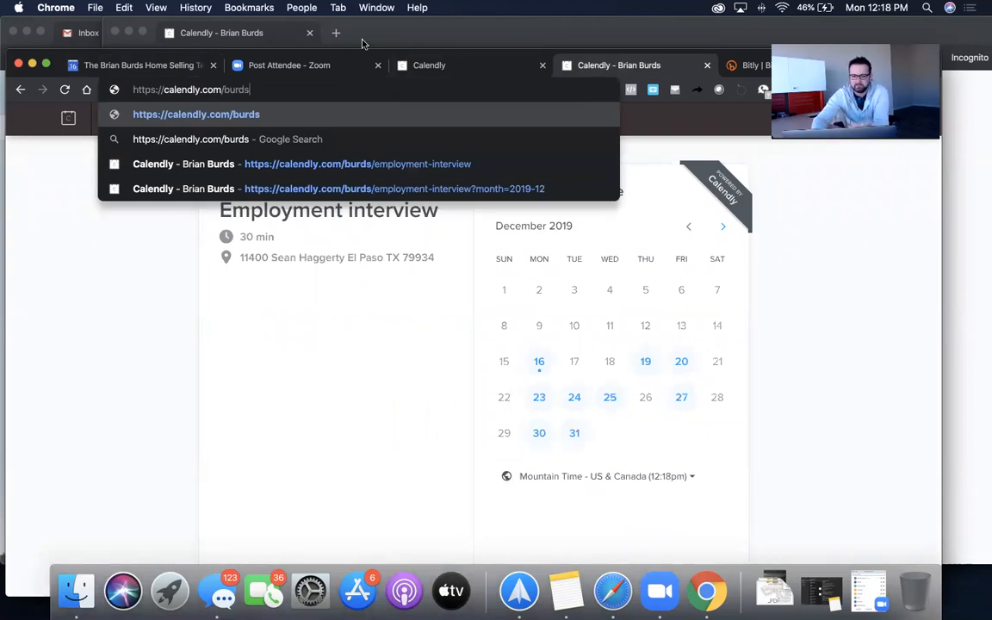
{"action": "left_click", "coordinate": [335, 32]}
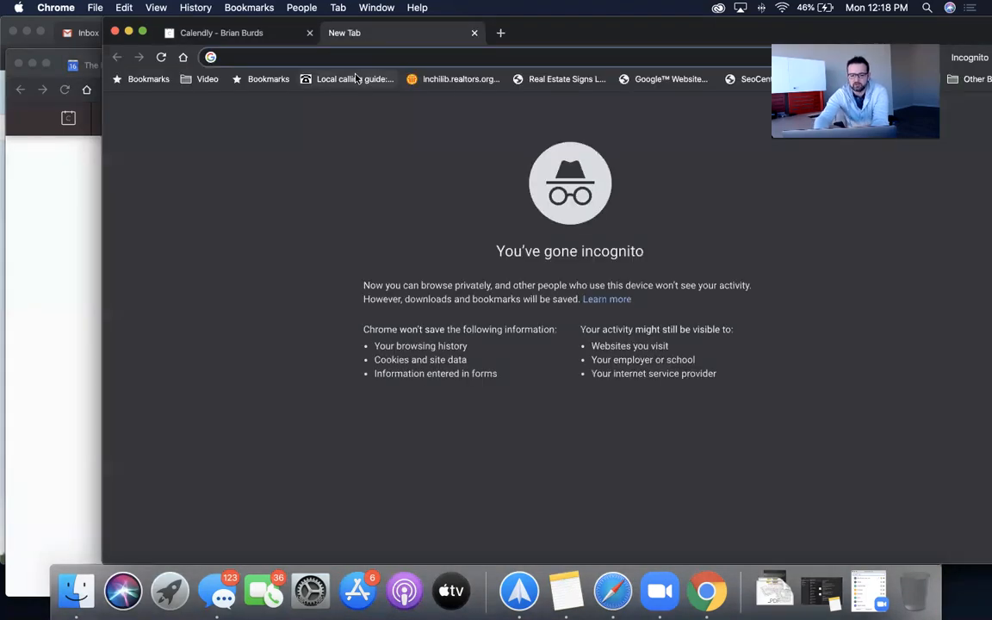
- Search Google for the real-estate team's name and open its Setmore booking page from the listing
{"action": "type", "text": "brian"}
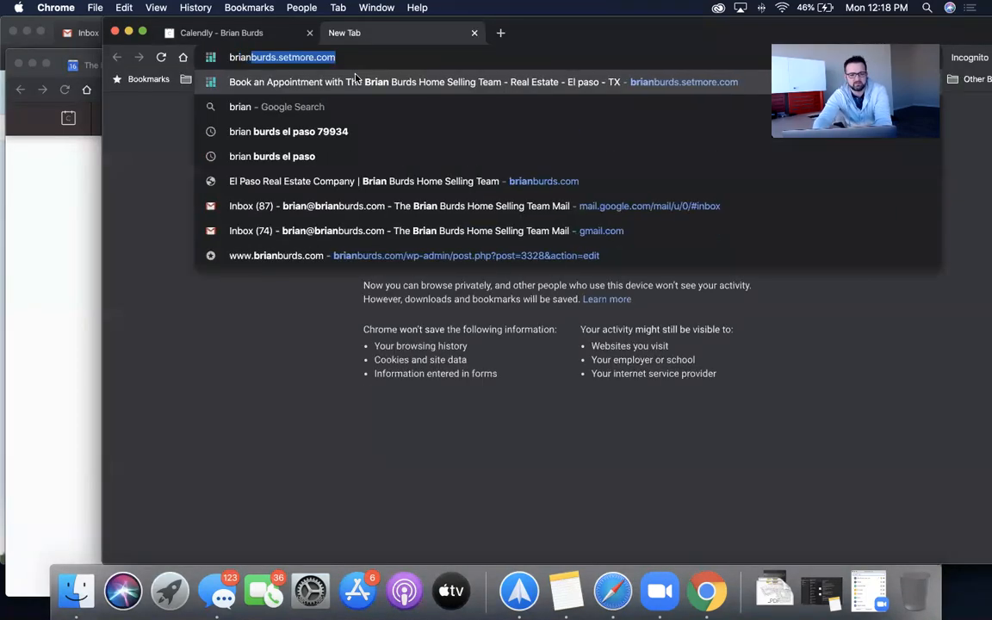
{"action": "type", "text": " burds"}
{"action": "key", "text": "Return"}
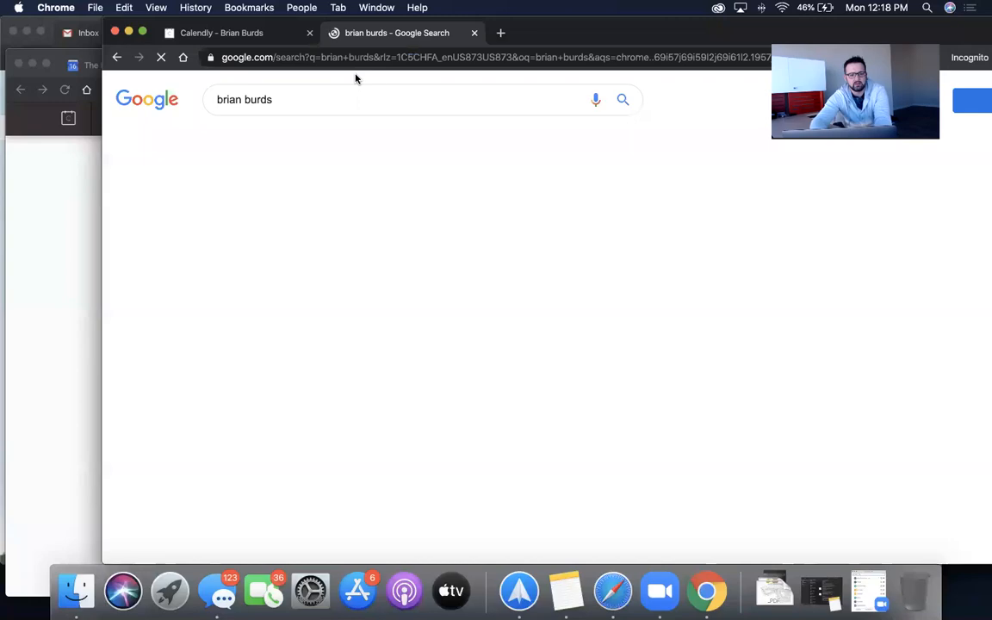
{"action": "scroll", "coordinate": [807, 402], "scroll_direction": "down", "scroll_amount": 4}
{"action": "scroll", "coordinate": [806, 398], "scroll_direction": "down", "scroll_amount": 10}
{"action": "scroll", "coordinate": [808, 404], "scroll_direction": "down", "scroll_amount": 5}
{"action": "scroll", "coordinate": [807, 403], "scroll_direction": "up", "scroll_amount": 10}
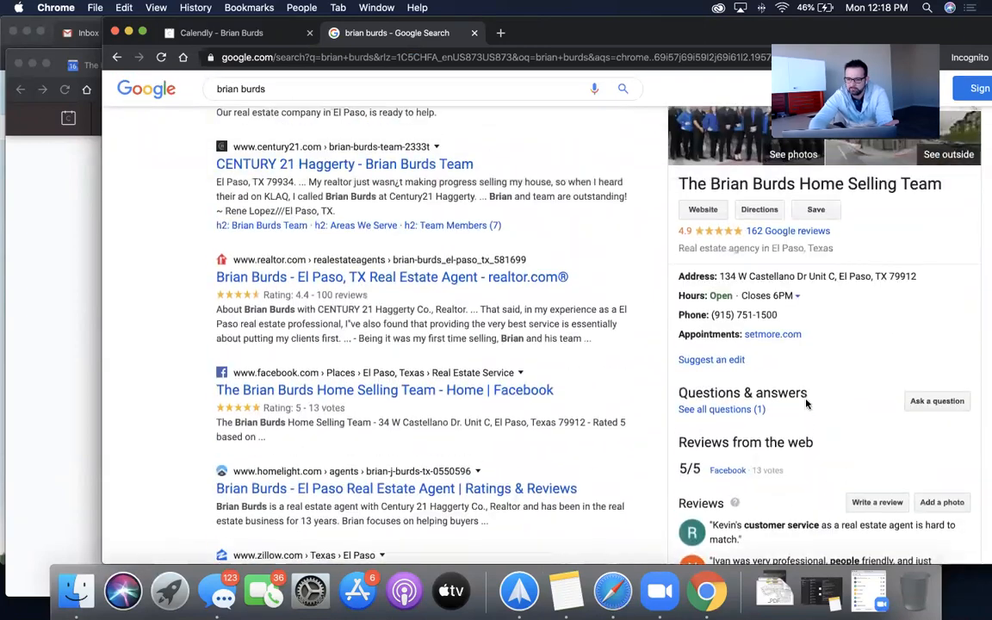
{"action": "scroll", "coordinate": [806, 401], "scroll_direction": "up", "scroll_amount": 3}
{"action": "scroll", "coordinate": [807, 403], "scroll_direction": "down", "scroll_amount": 5}
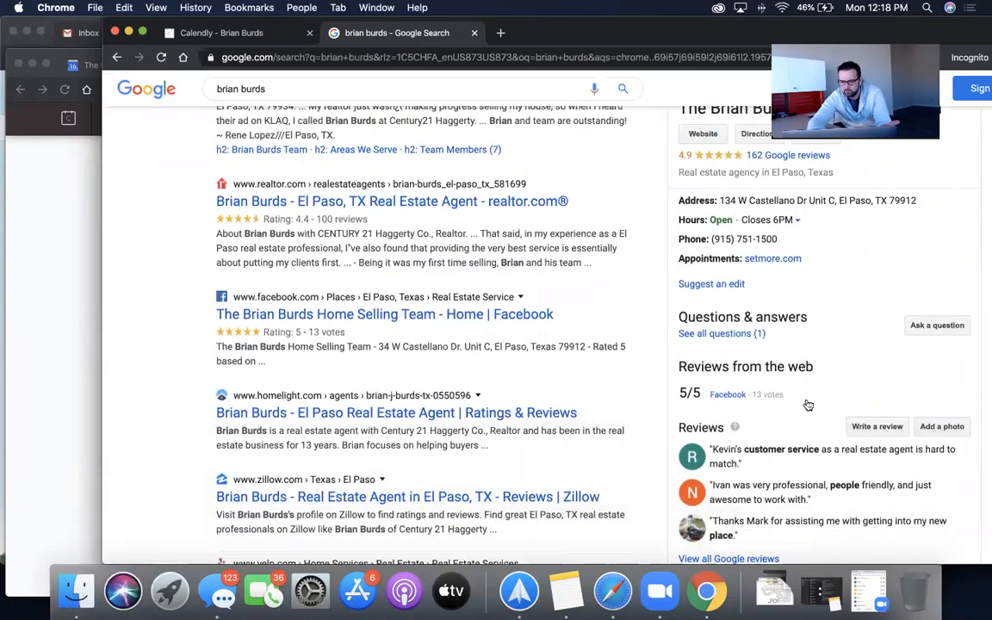
{"action": "scroll", "coordinate": [808, 404], "scroll_direction": "down", "scroll_amount": 5}
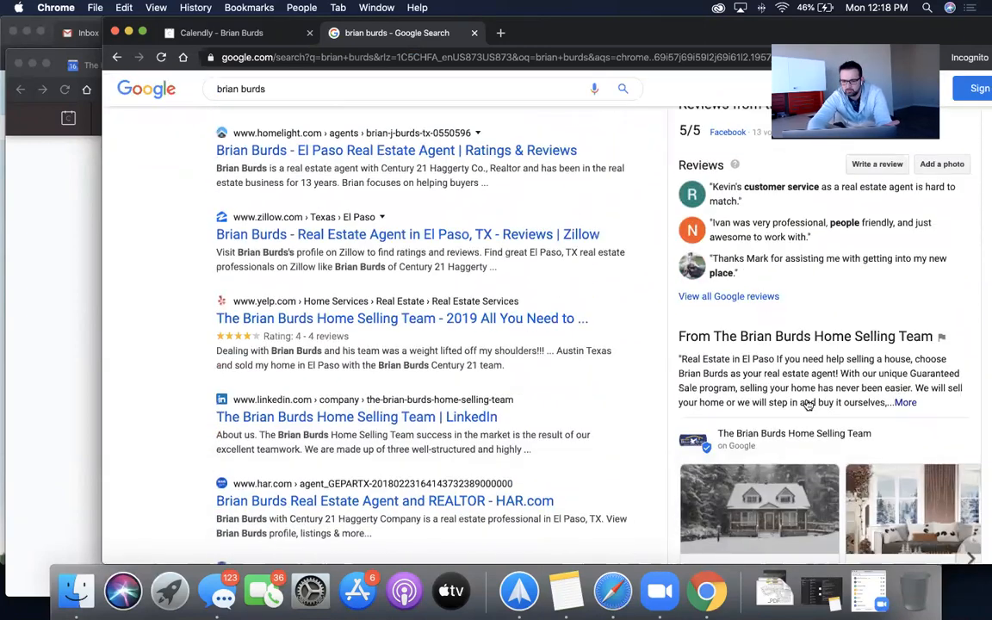
{"action": "scroll", "coordinate": [807, 405], "scroll_direction": "up", "scroll_amount": 5}
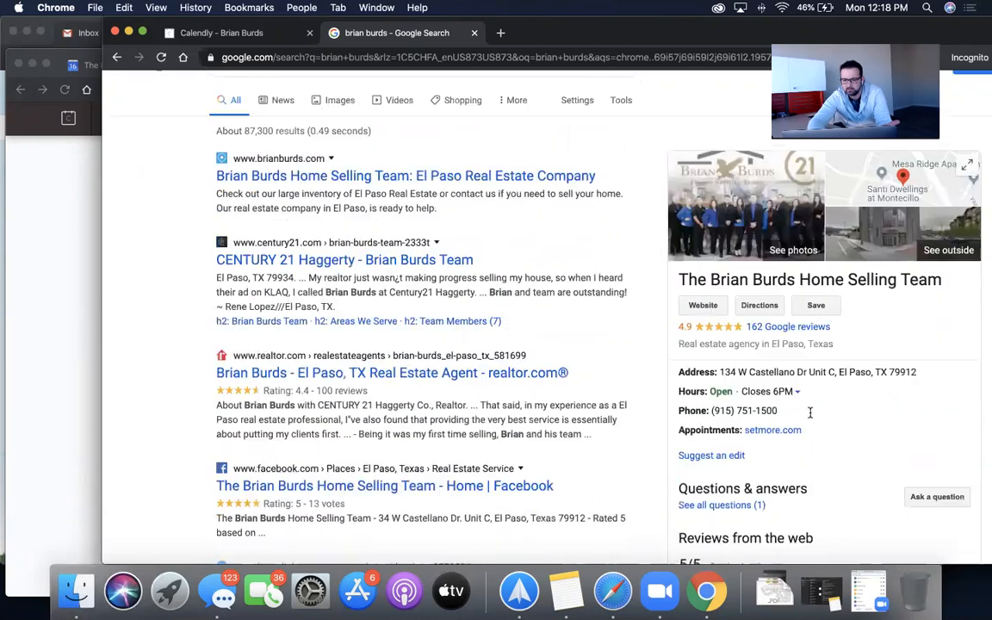
{"action": "scroll", "coordinate": [809, 413], "scroll_direction": "up", "scroll_amount": 1}
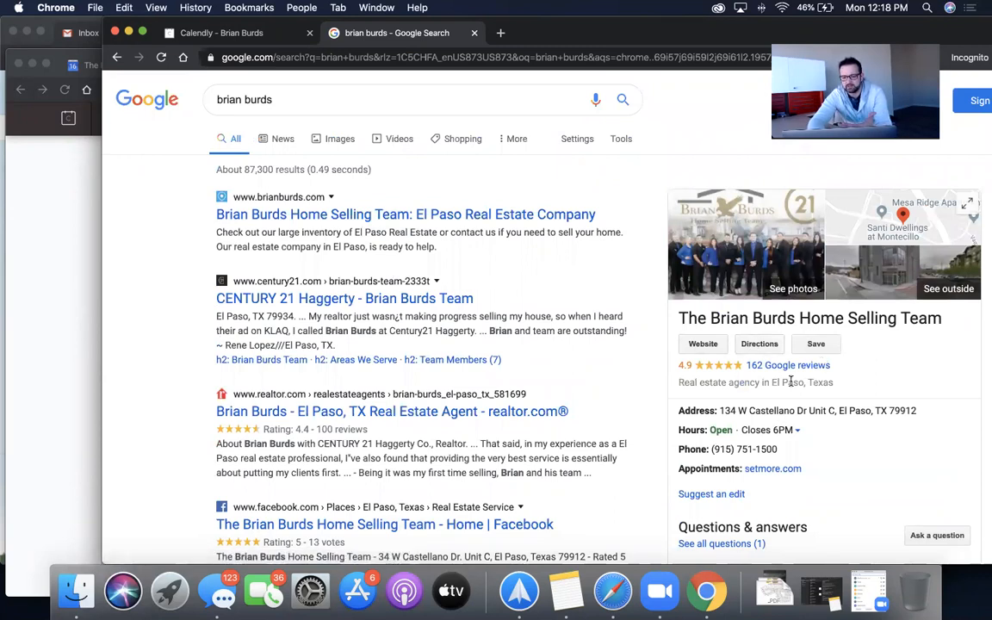
{"action": "scroll", "coordinate": [791, 381], "scroll_direction": "down", "scroll_amount": 2}
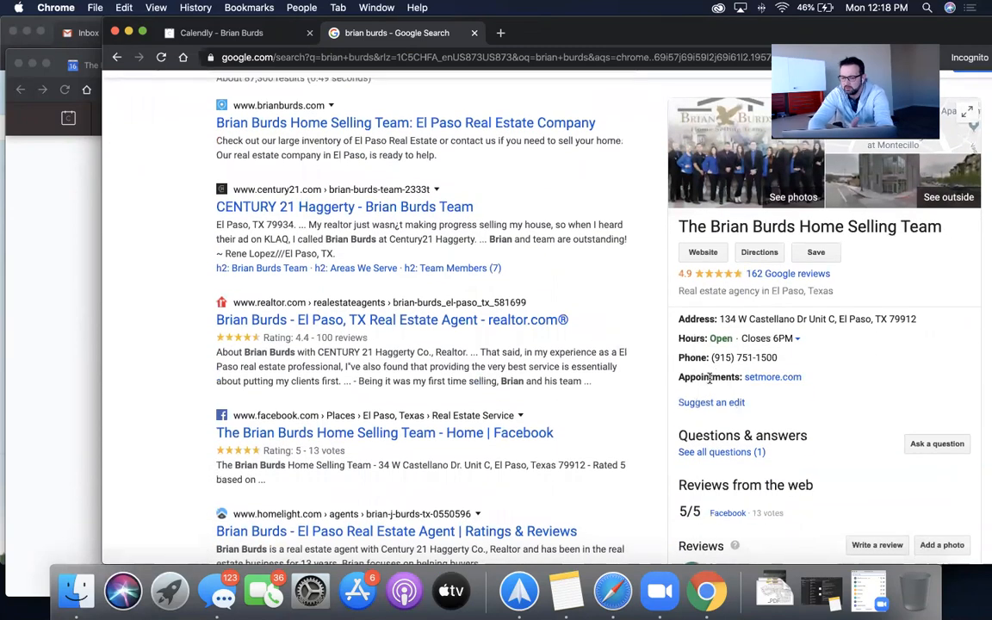
{"action": "left_click", "coordinate": [769, 379]}
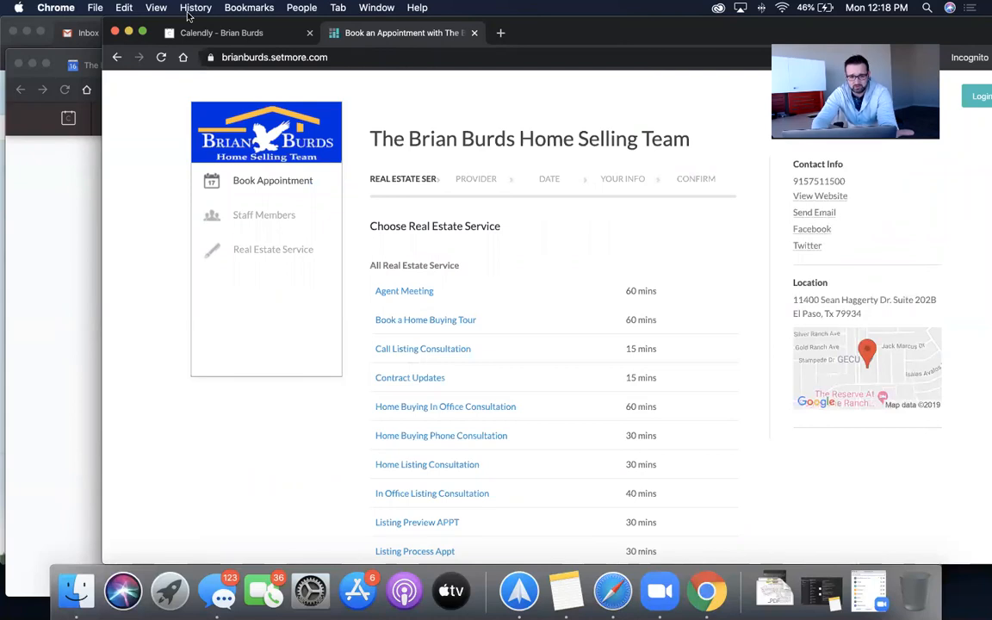
- Shift the private window down and show its Calendly scheduling page tab
{"action": "left_click_drag", "start_coordinate": [644, 32], "coordinate": [639, 123]}
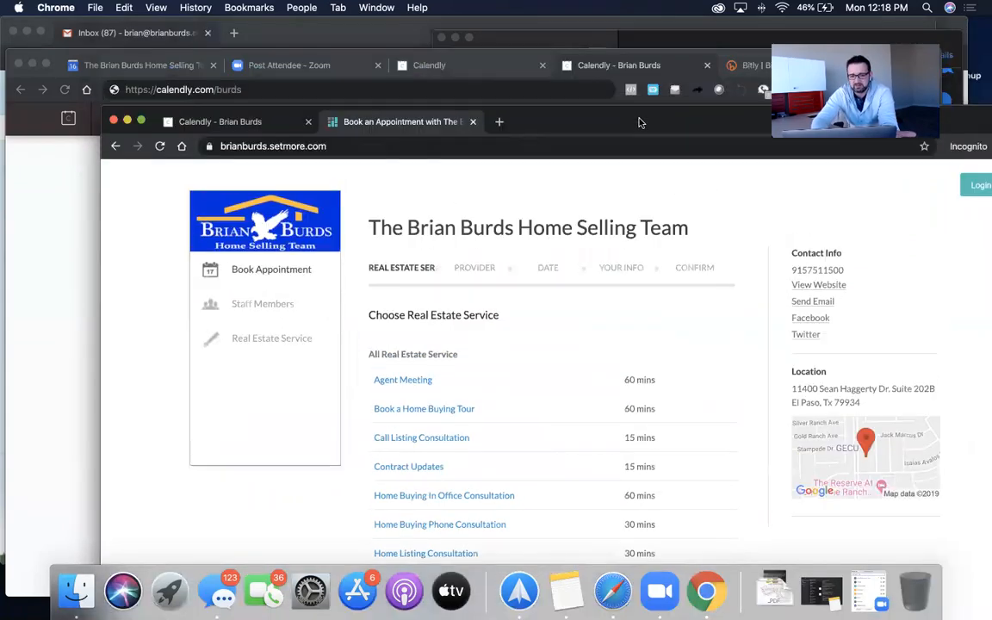
{"action": "left_click", "coordinate": [223, 121]}
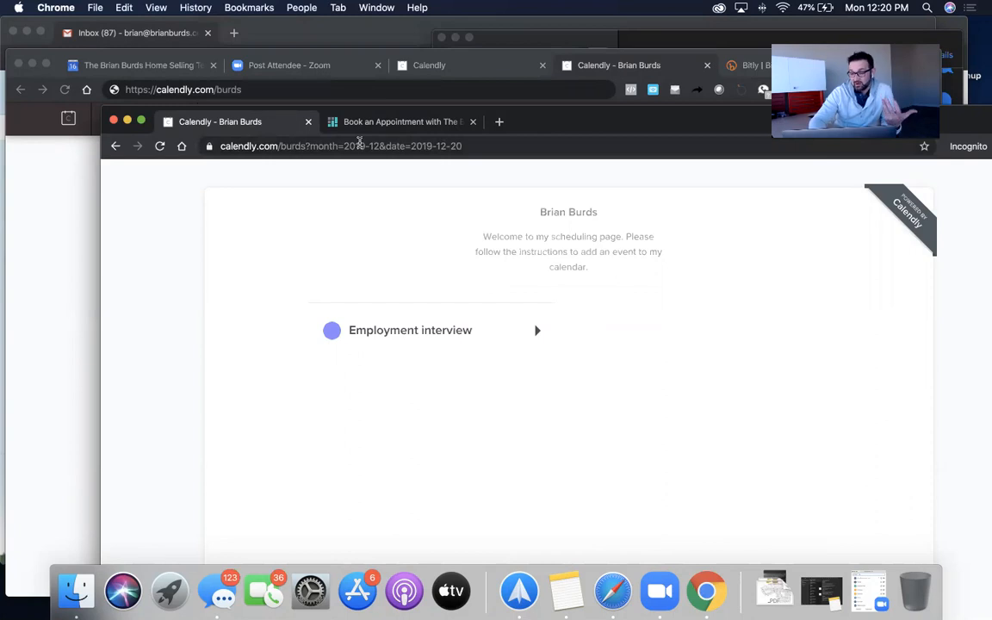
- Load facebook.com in a new private tab
{"action": "left_click", "coordinate": [498, 122]}
{"action": "type", "text": "facebook.com"}
{"action": "key", "text": "Return"}
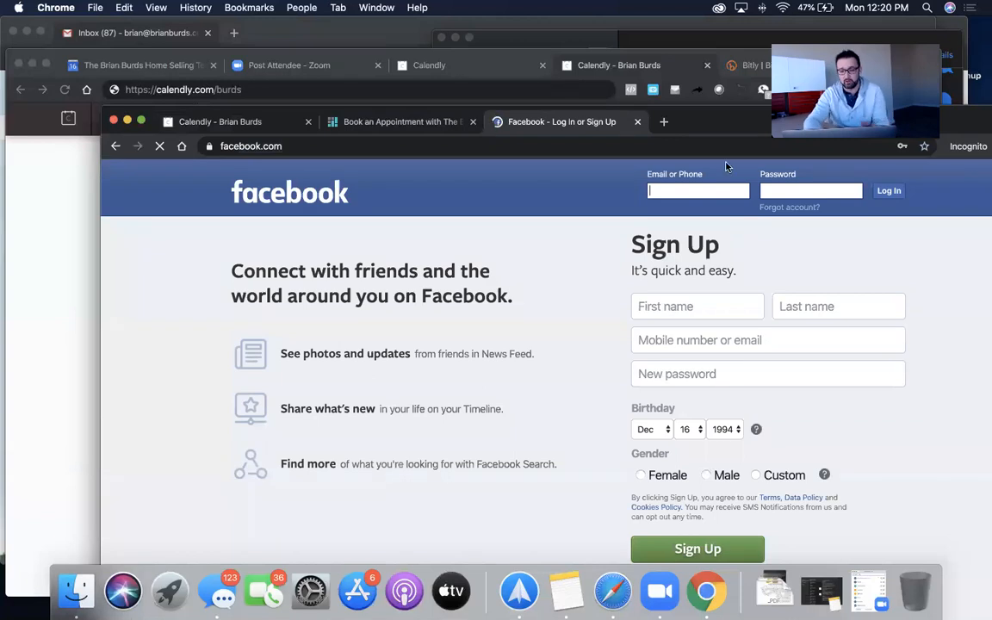
- Open facebook.com in a new tab of the main signed-in Chrome window
{"action": "left_click", "coordinate": [27, 266]}
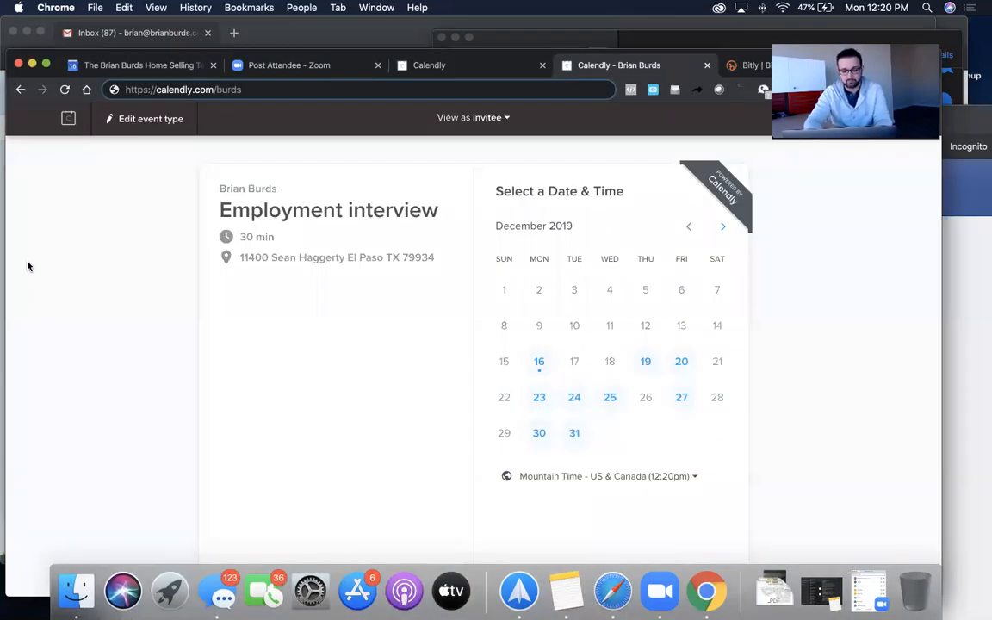
{"action": "key", "text": "super+t"}
{"action": "type", "text": "kface"}
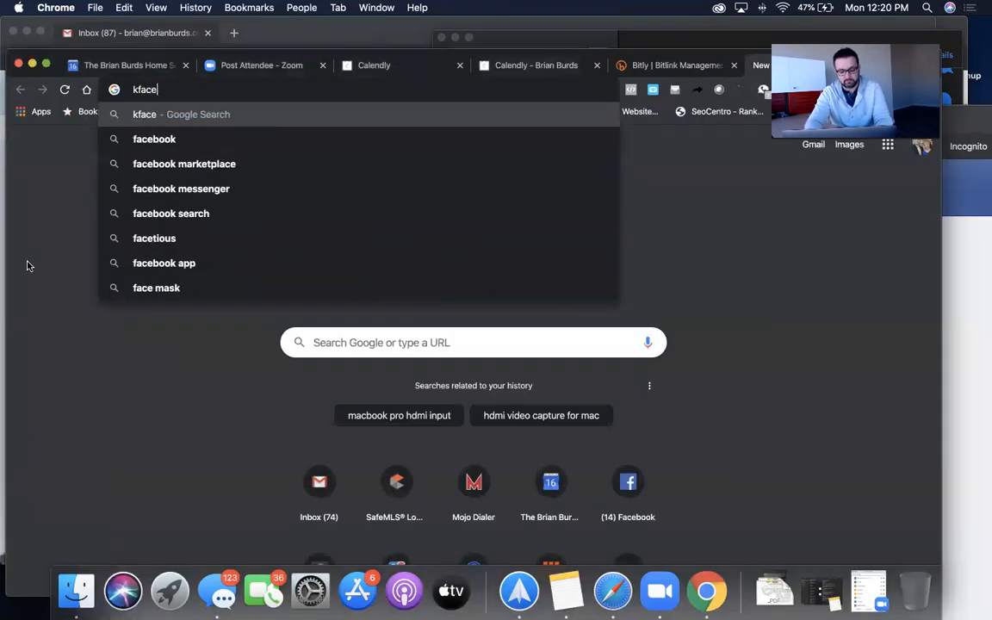
{"action": "type", "text": "book.com"}
{"action": "key", "text": "BackSpace"}
{"action": "key", "text": "BackSpace"}
{"action": "key", "text": "BackSpace"}
{"action": "key", "text": "BackSpace"}
{"action": "key", "text": "BackSpace"}
{"action": "key", "text": "BackSpace"}
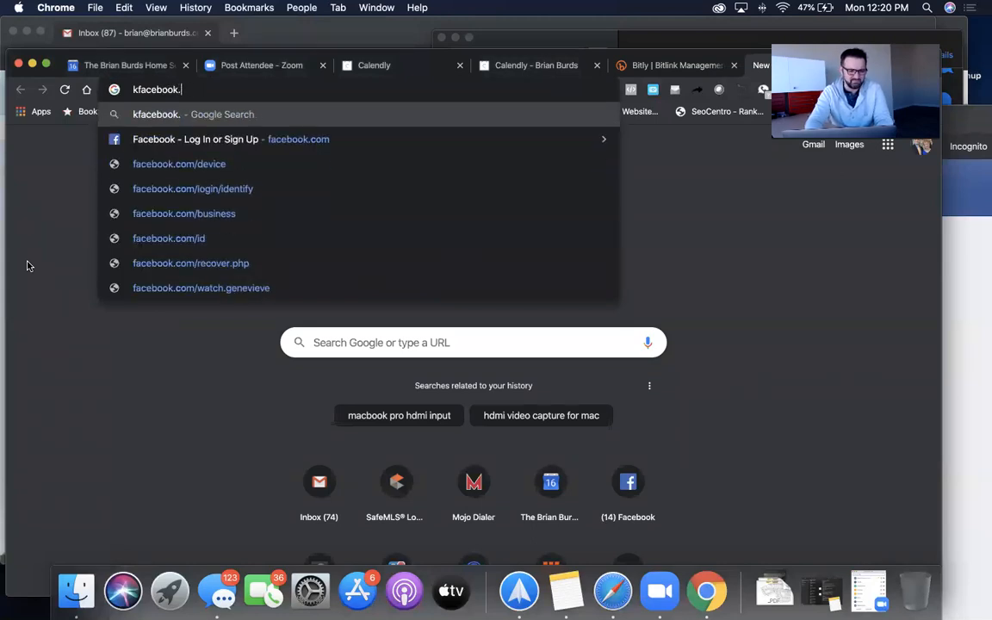
{"action": "key", "text": "BackSpace"}
{"action": "key", "text": "BackSpace"}
{"action": "key", "text": "BackSpace"}
{"action": "key", "text": "BackSpace"}
{"action": "key", "text": "BackSpace"}
{"action": "key", "text": "BackSpace"}
{"action": "key", "text": "BackSpace"}
{"action": "type", "text": "face"}
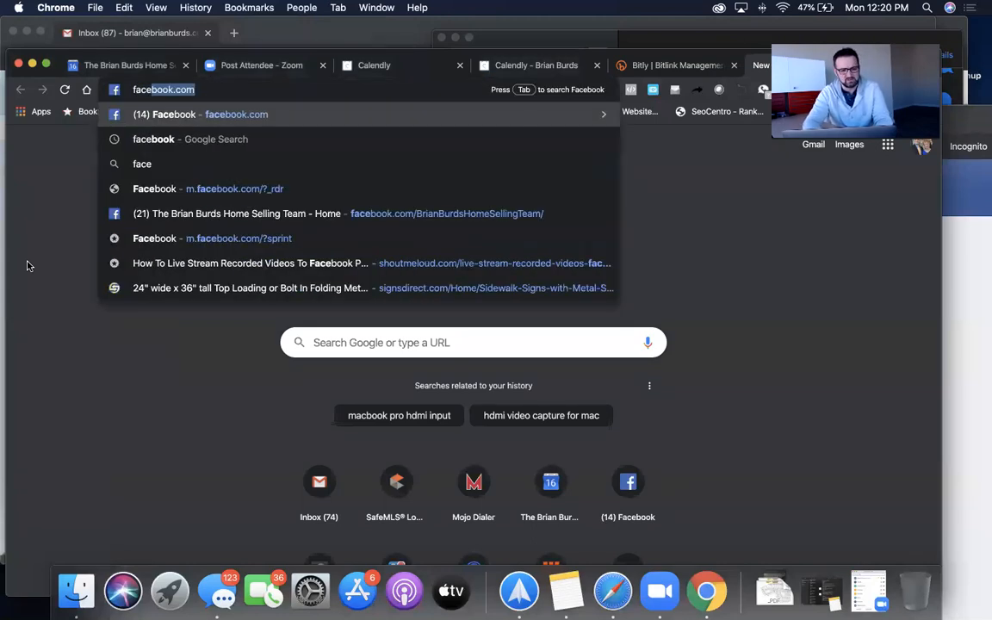
{"action": "key", "text": "Return"}
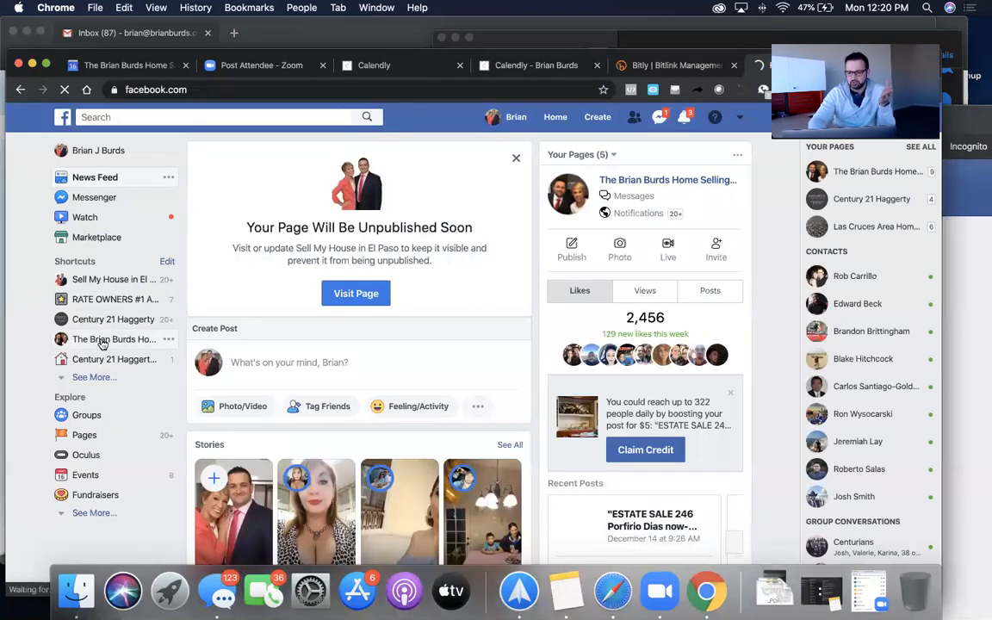
- Open the team's Facebook business page from the shortcuts and check its Call Now button options
{"action": "left_click", "coordinate": [102, 341]}
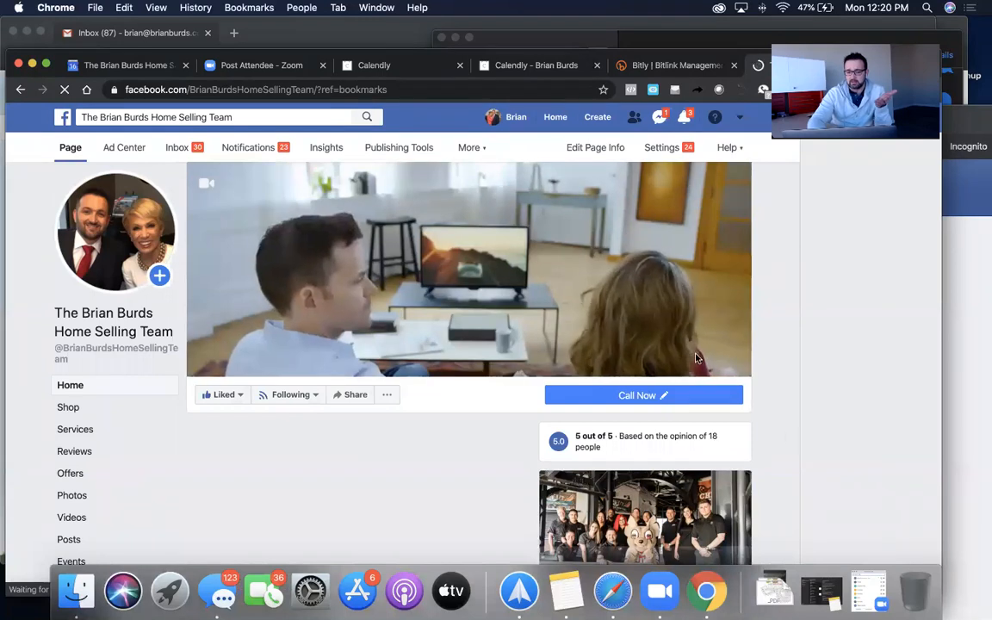
{"action": "left_click", "coordinate": [635, 399]}
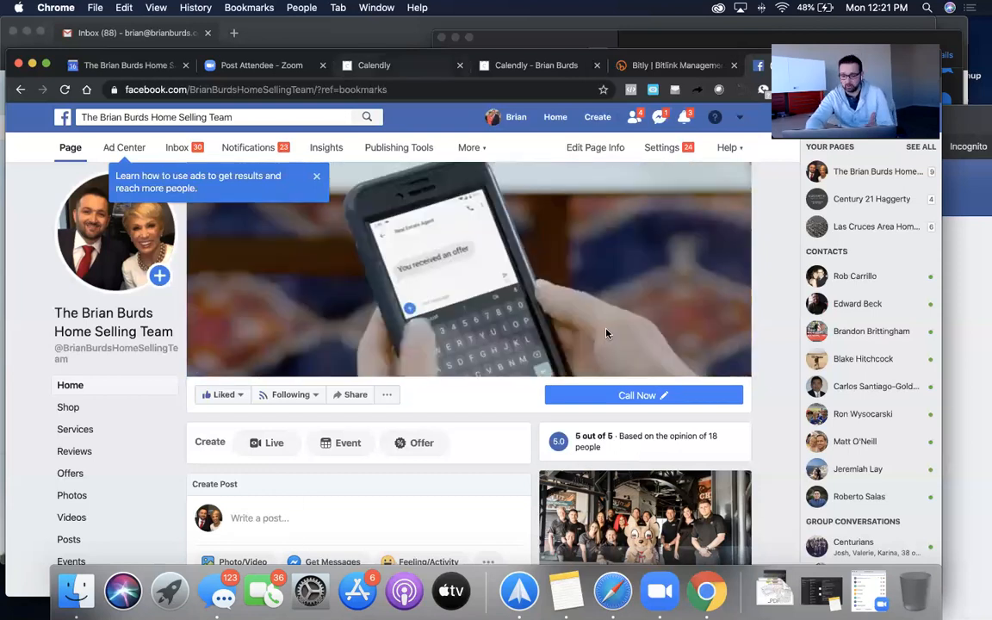
{"action": "mouse_move", "coordinate": [644, 397]}
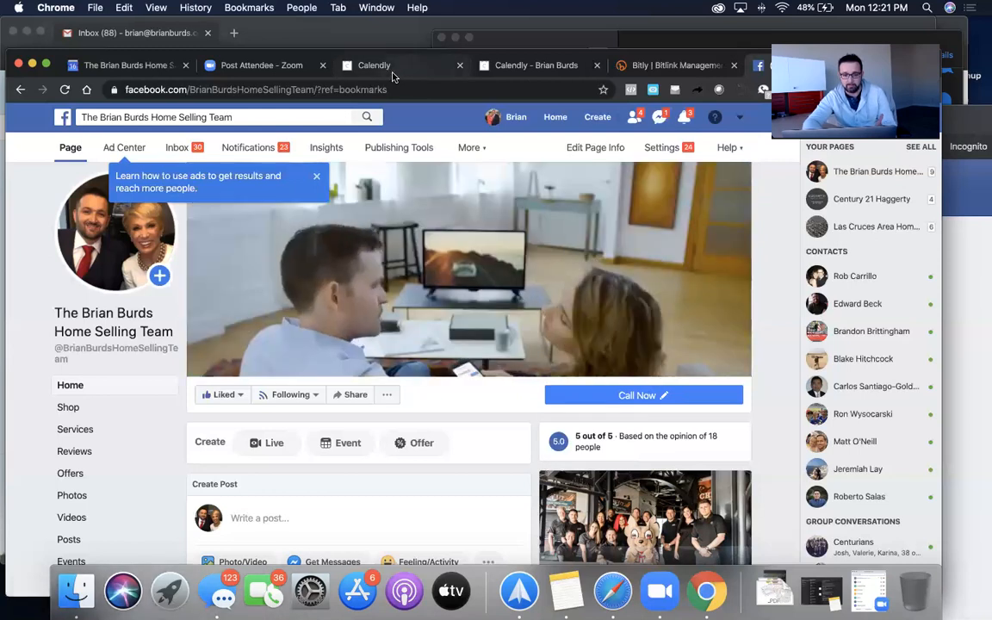
{"action": "left_click", "coordinate": [362, 63]}
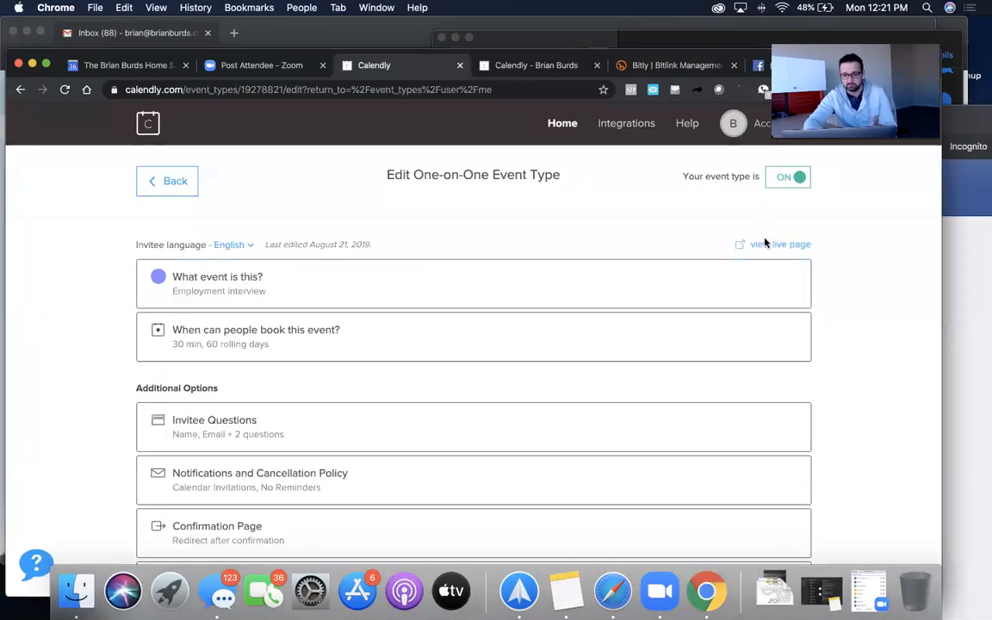
- On the event types list, dismiss the HubSpot notice, check Employment interview options, then open the account menu
{"action": "left_click", "coordinate": [176, 182]}
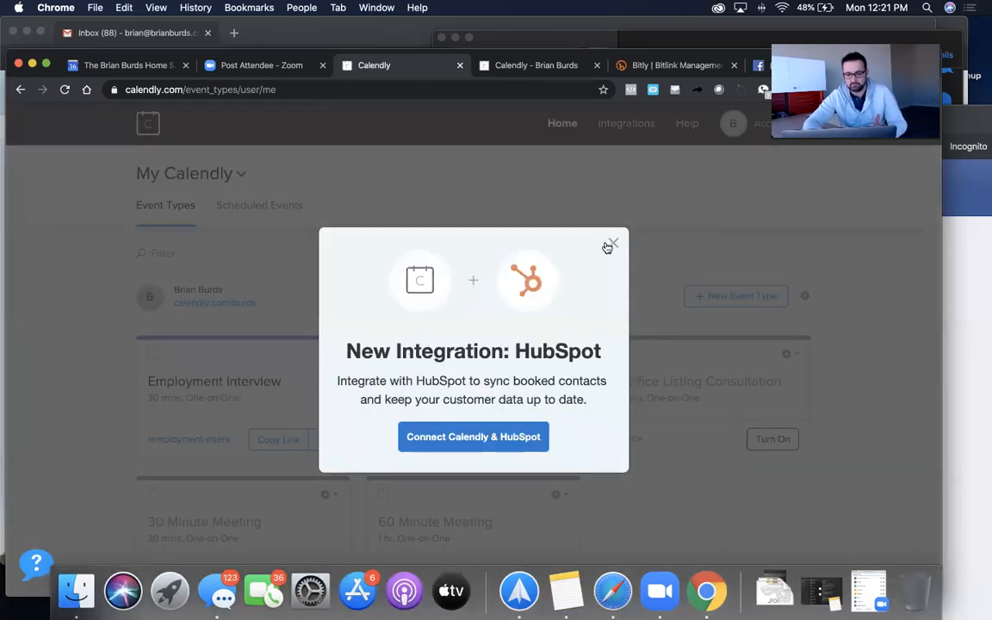
{"action": "left_click", "coordinate": [610, 246]}
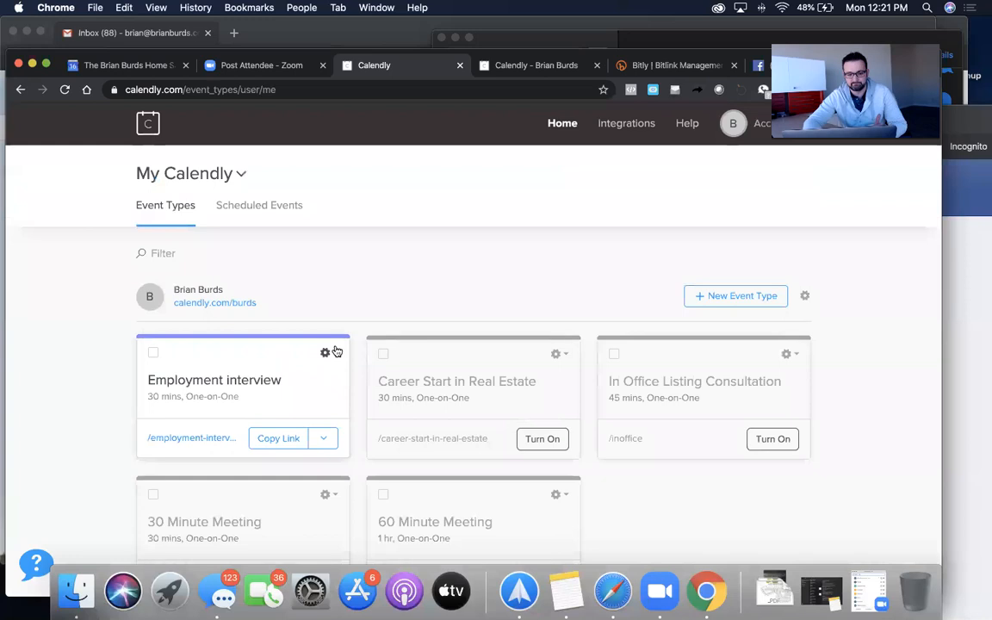
{"action": "left_click", "coordinate": [334, 353]}
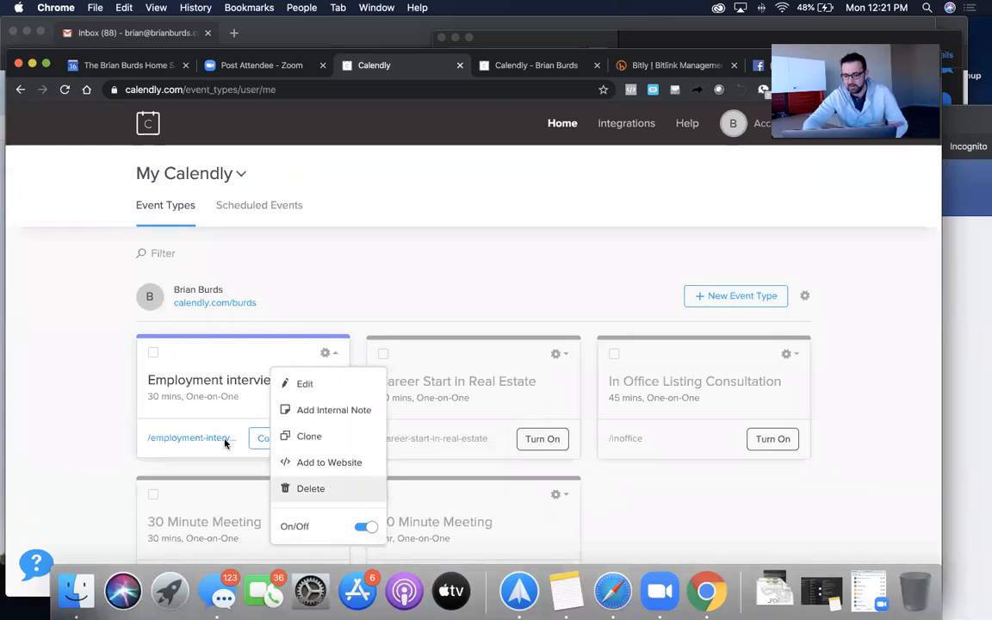
{"action": "left_click", "coordinate": [250, 379]}
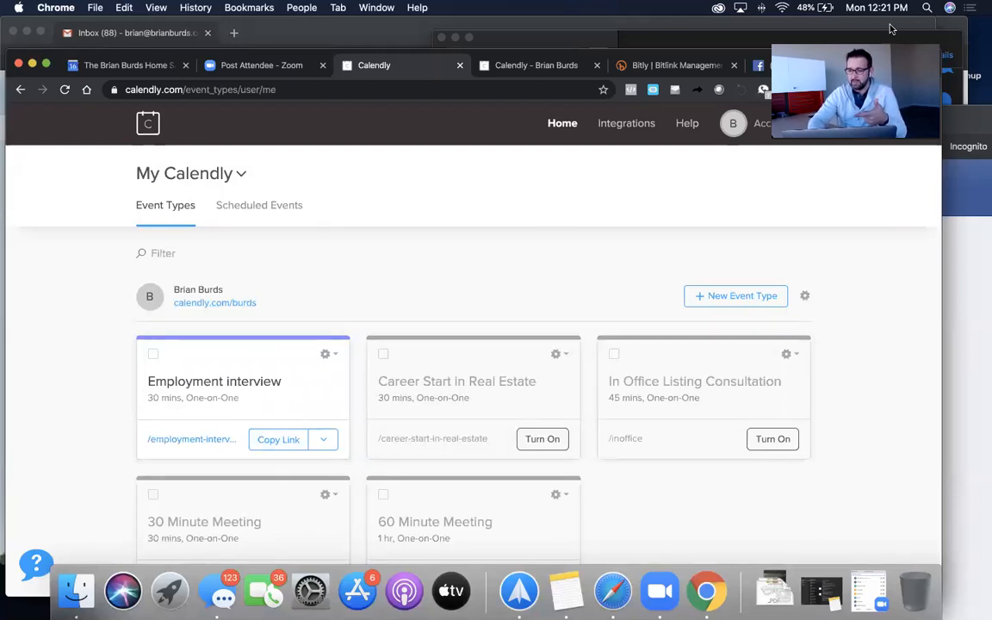
{"action": "left_click", "coordinate": [957, 136]}
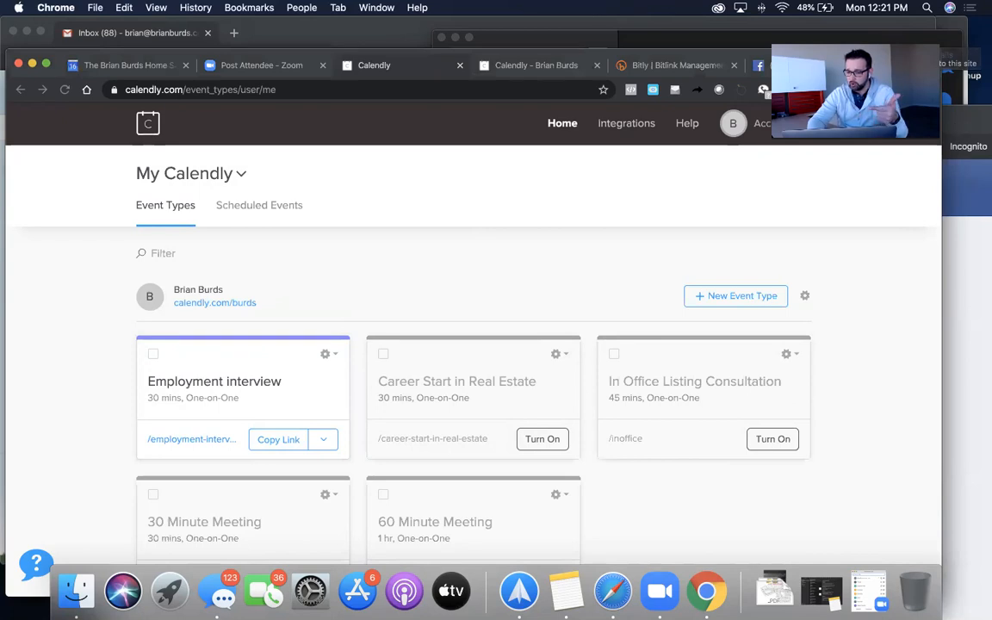
{"action": "left_click", "coordinate": [746, 123]}
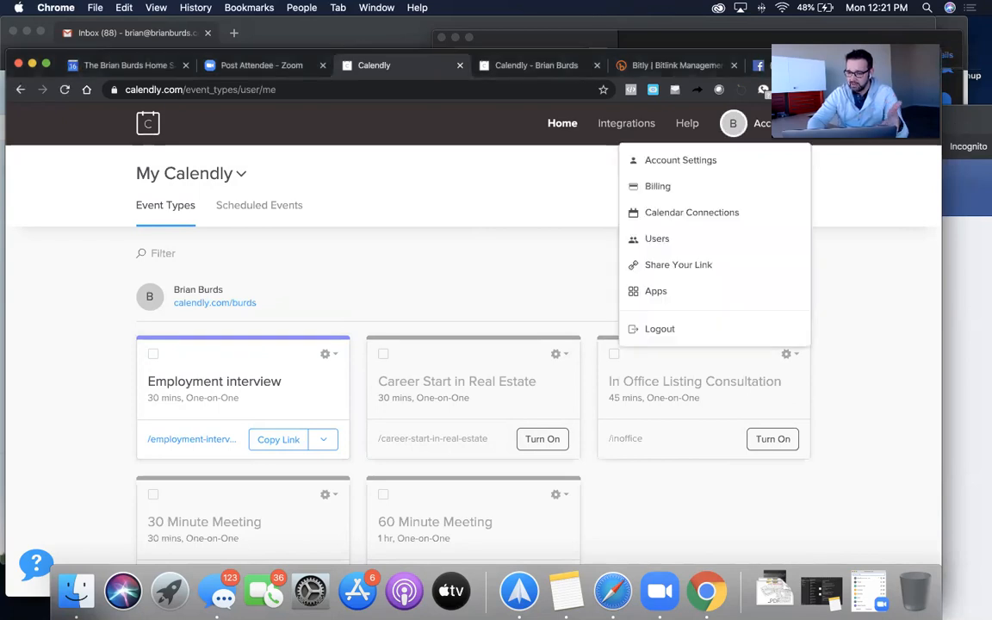
- Open Account Settings and look through the Profile form
{"action": "left_click", "coordinate": [692, 171]}
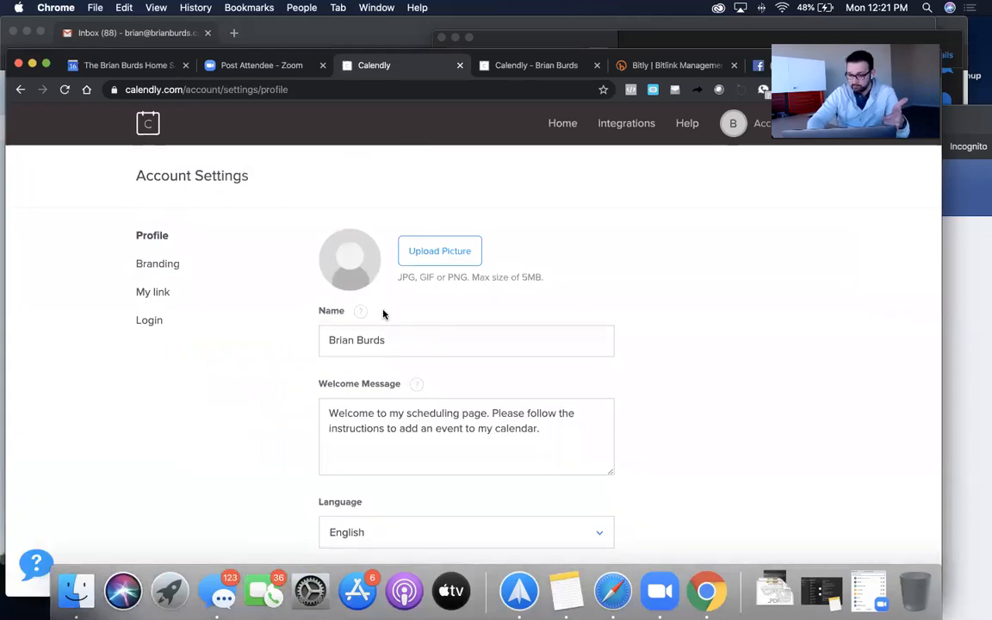
{"action": "scroll", "coordinate": [421, 516], "scroll_direction": "down", "scroll_amount": 8}
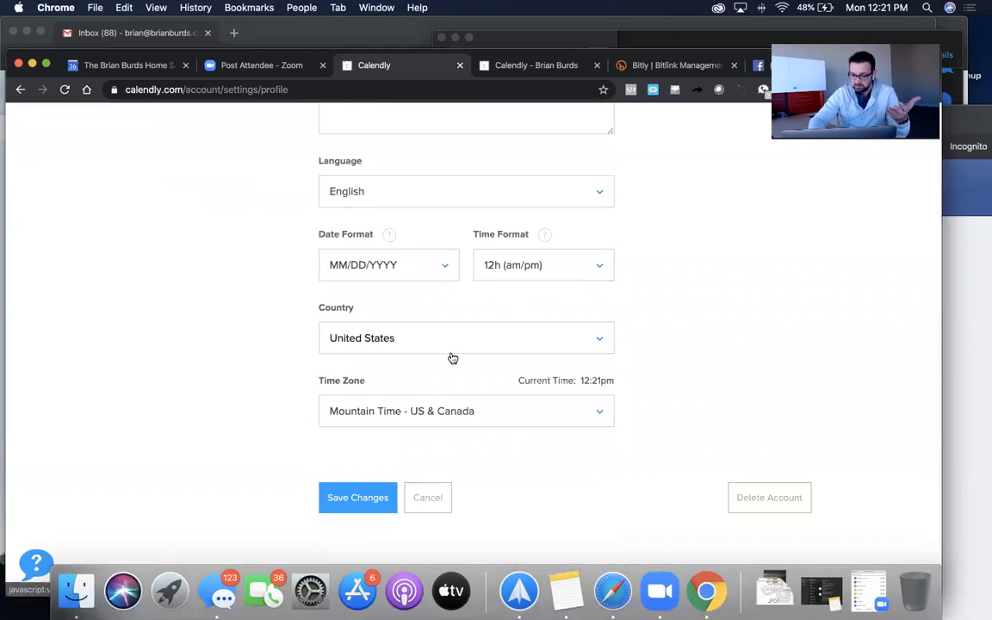
{"action": "scroll", "coordinate": [137, 420], "scroll_direction": "up", "scroll_amount": 1}
{"action": "scroll", "coordinate": [137, 420], "scroll_direction": "up", "scroll_amount": 5}
{"action": "scroll", "coordinate": [372, 438], "scroll_direction": "down", "scroll_amount": 6}
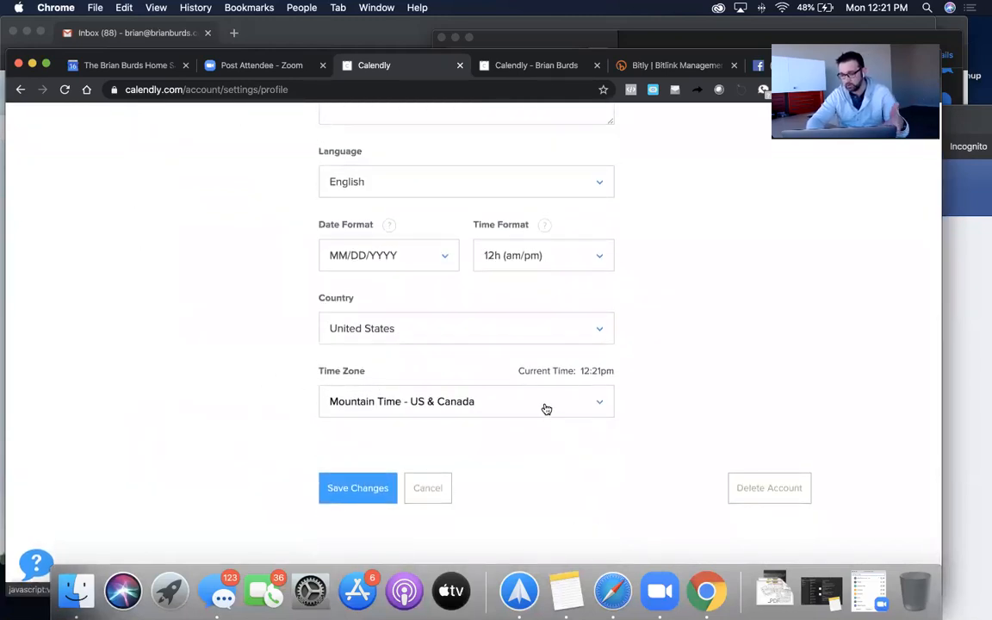
{"action": "scroll", "coordinate": [533, 356], "scroll_direction": "up", "scroll_amount": 4}
{"action": "scroll", "coordinate": [533, 356], "scroll_direction": "up", "scroll_amount": 9}
- Look over Branding, then save the personal link as calendly.com/burds
{"action": "left_click", "coordinate": [140, 261]}
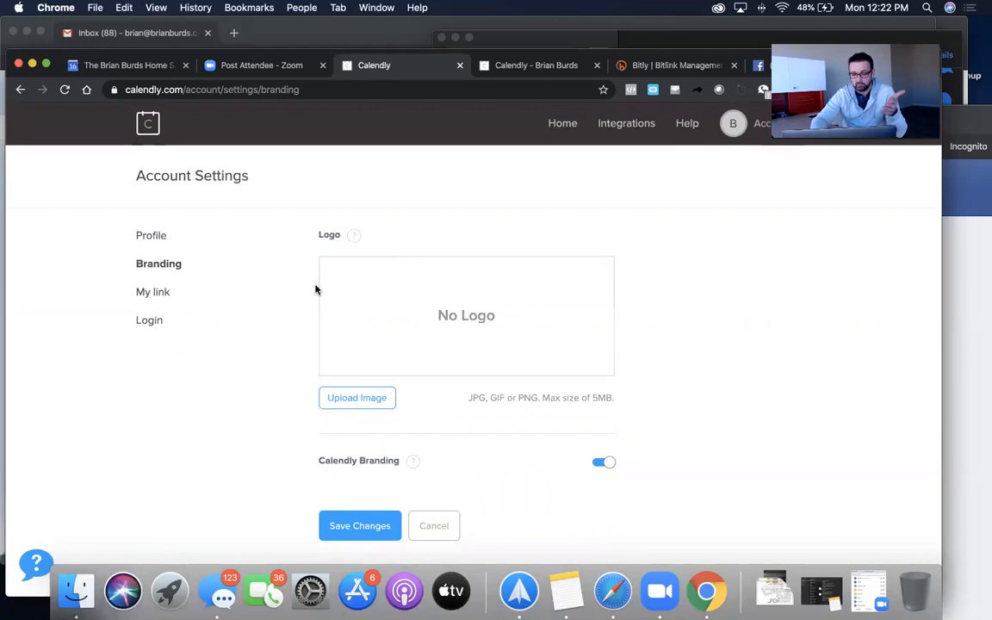
{"action": "left_click", "coordinate": [155, 293]}
{"action": "left_click", "coordinate": [448, 289]}
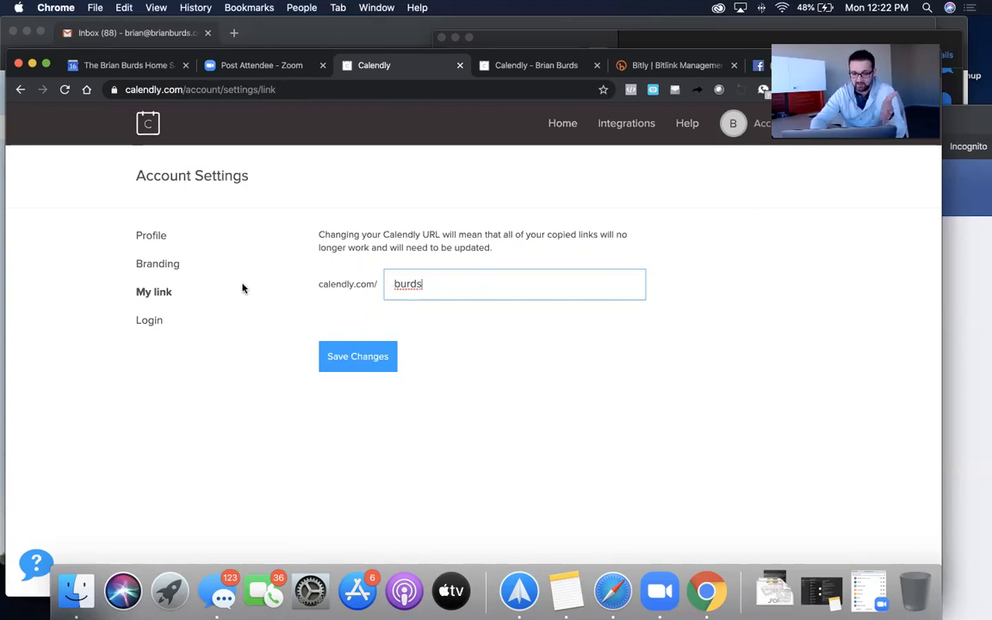
{"action": "left_click", "coordinate": [349, 360]}
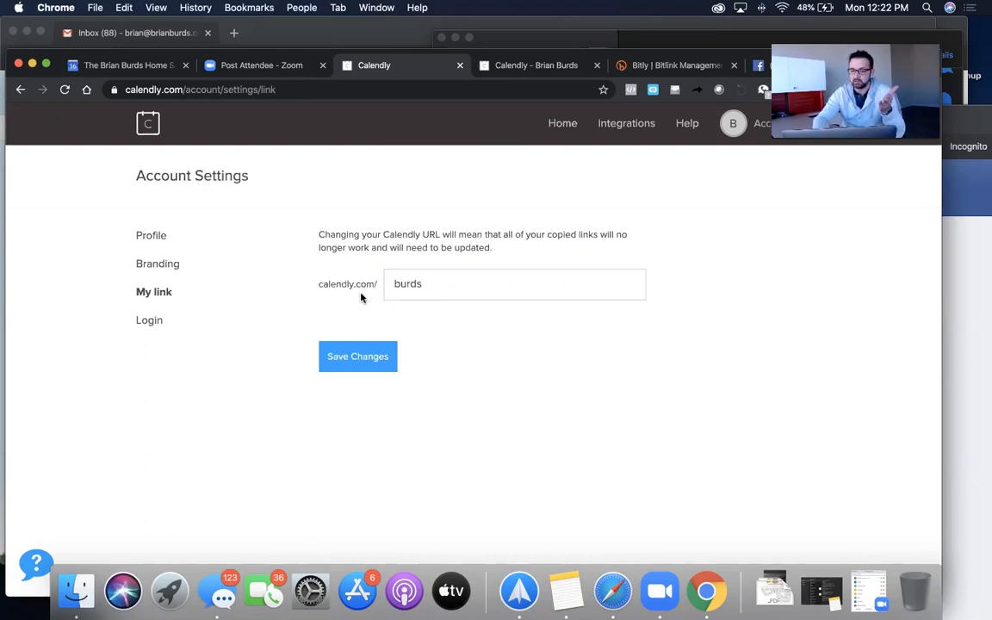
- Bring the private window forward and show the public calendly.com/burds booking page
{"action": "left_click", "coordinate": [965, 115]}
{"action": "left_click_drag", "start_coordinate": [965, 115], "coordinate": [849, 46]}
{"action": "left_click", "coordinate": [130, 62]}
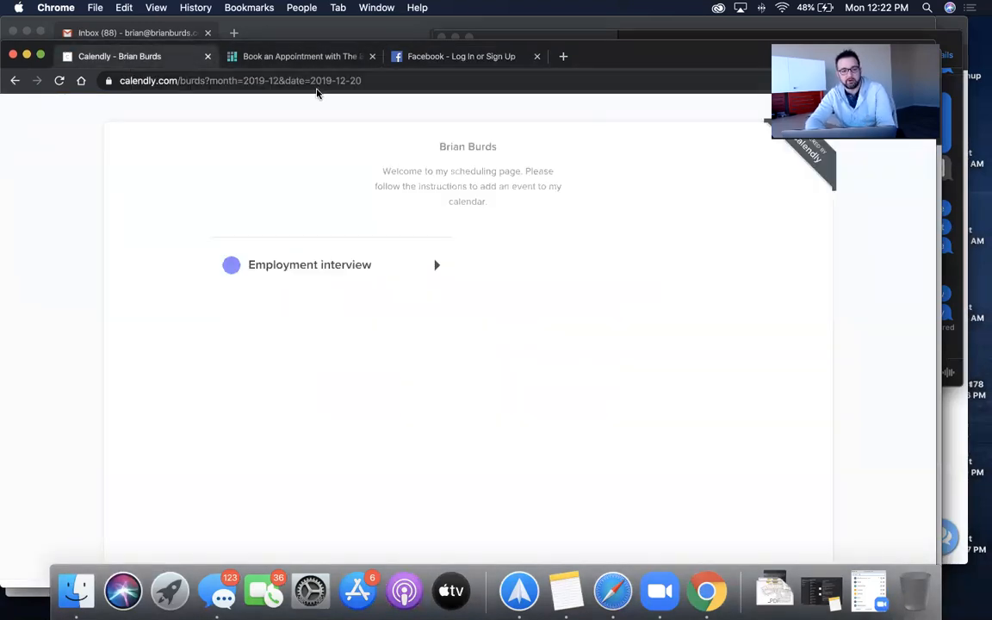
- Open Calendly's sign-up page through the 'Powered by Calendly' ribbon on the booking page
{"action": "left_click", "coordinate": [472, 81]}
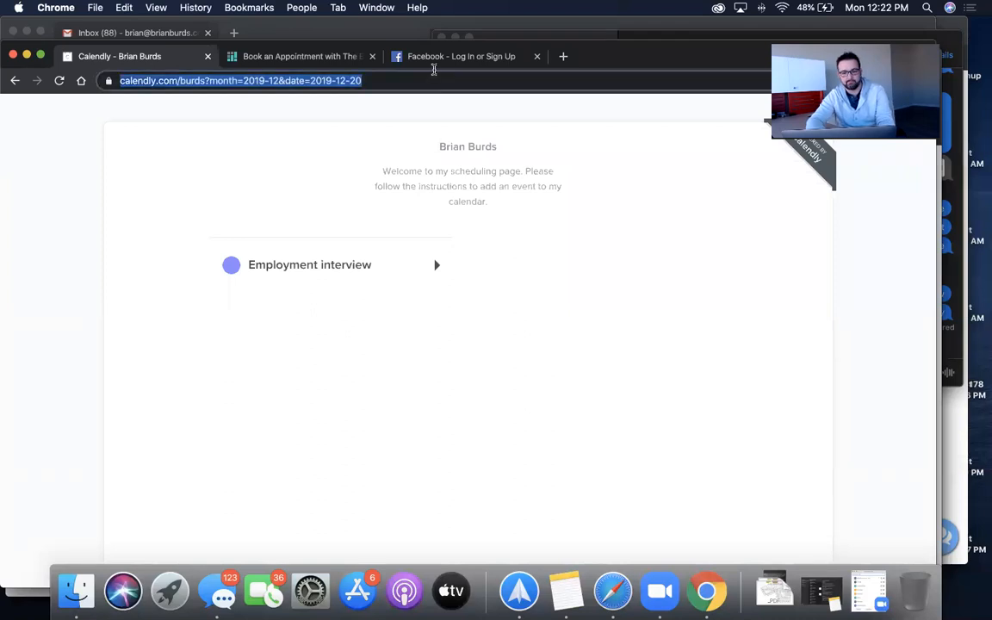
{"action": "left_click", "coordinate": [815, 149]}
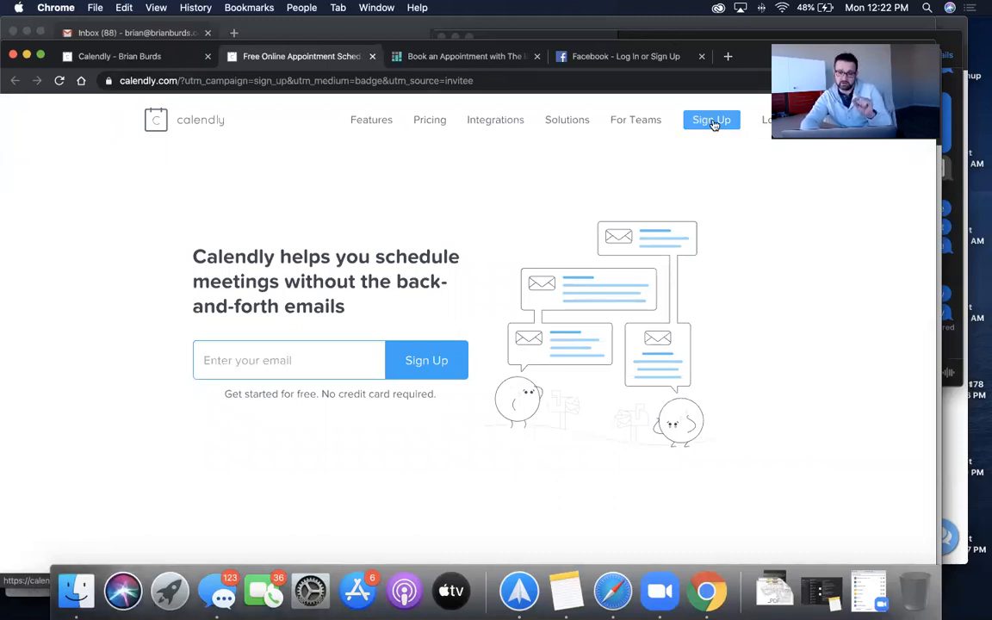
- Enter the sign-up e-mail address and submit it
{"action": "left_click", "coordinate": [274, 349]}
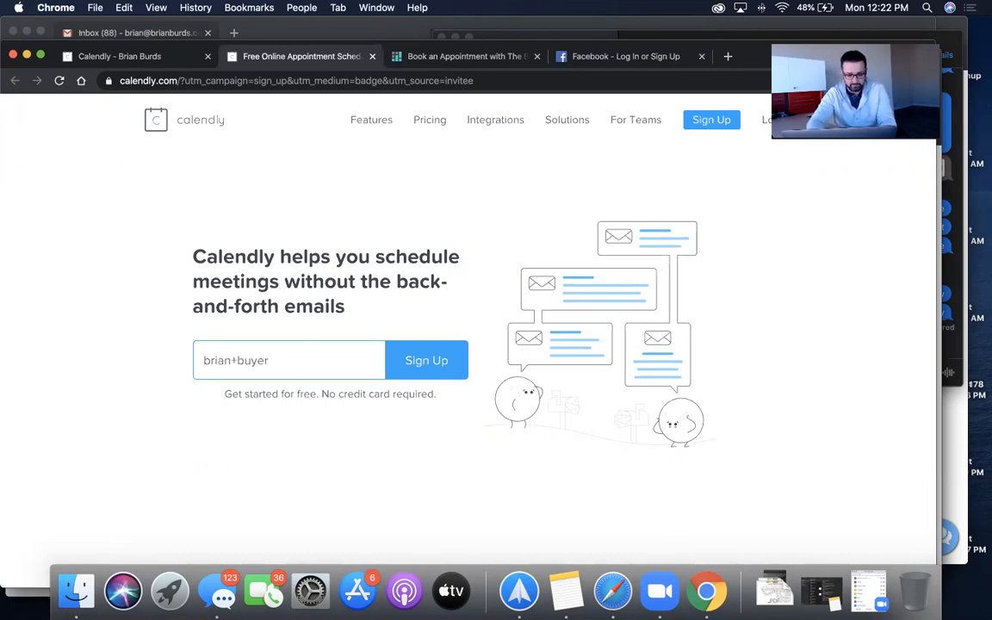
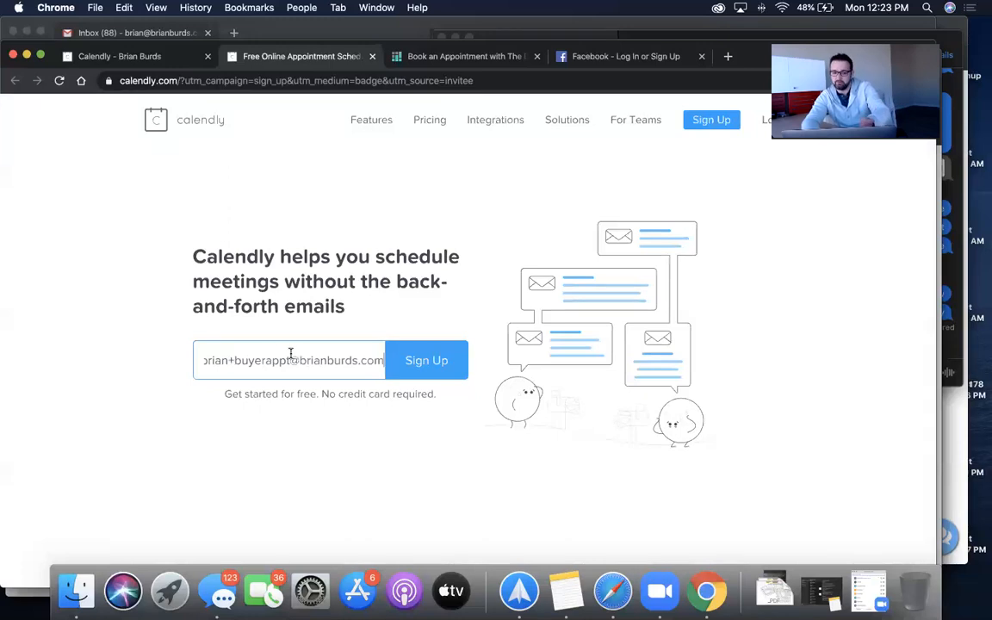
{"action": "left_click", "coordinate": [416, 354]}
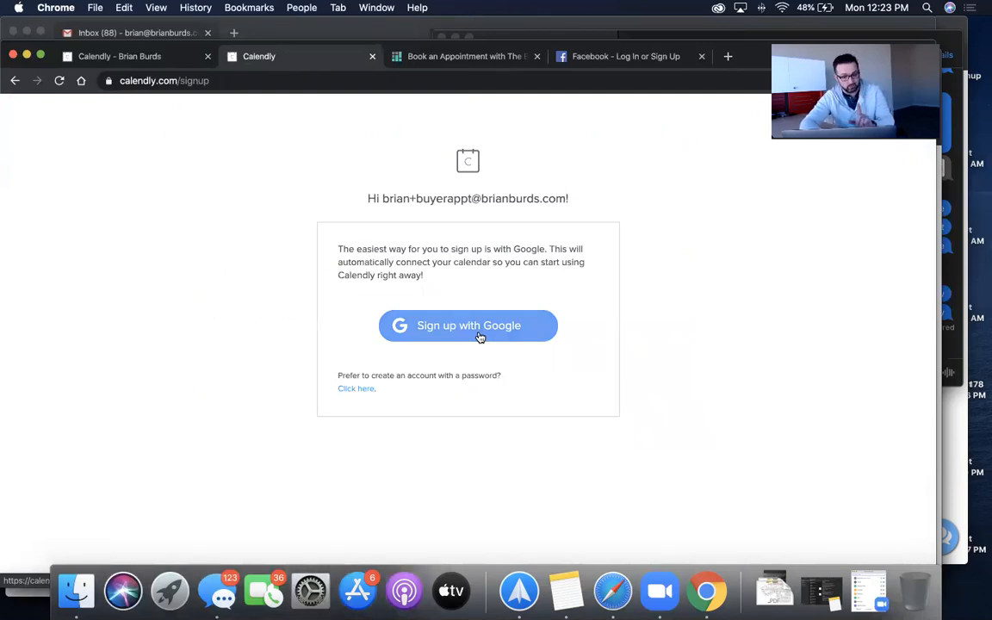
- Choose password sign-up, fill in the full name and a password, and submit the account
{"action": "left_click", "coordinate": [355, 390]}
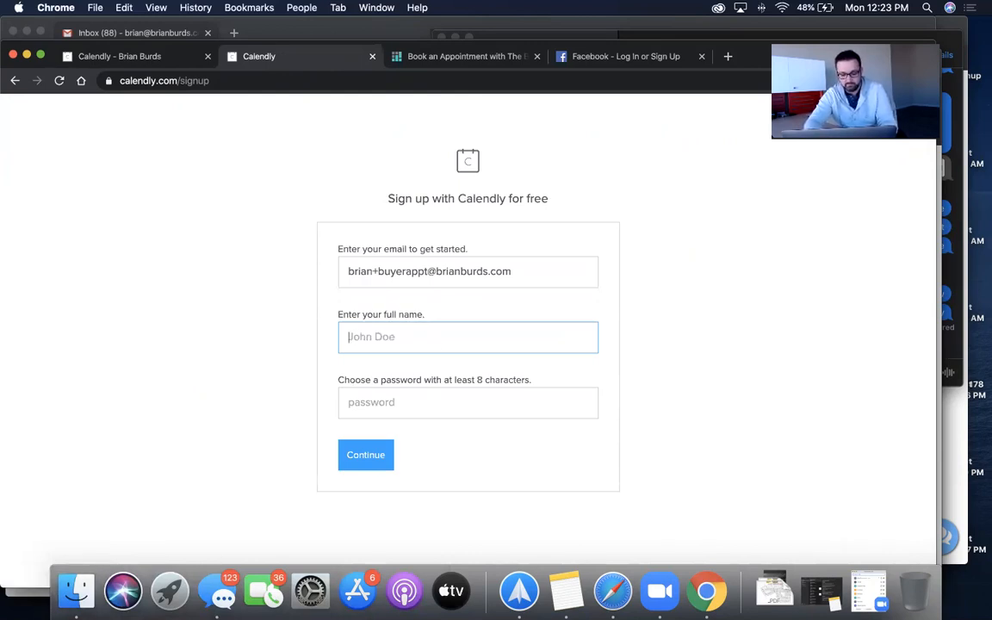
{"action": "type", "text": "BRia"}
{"action": "key", "text": "BackSpace"}
{"action": "key", "text": "BackSpace"}
{"action": "type", "text": "Brian Buyer Appts"}
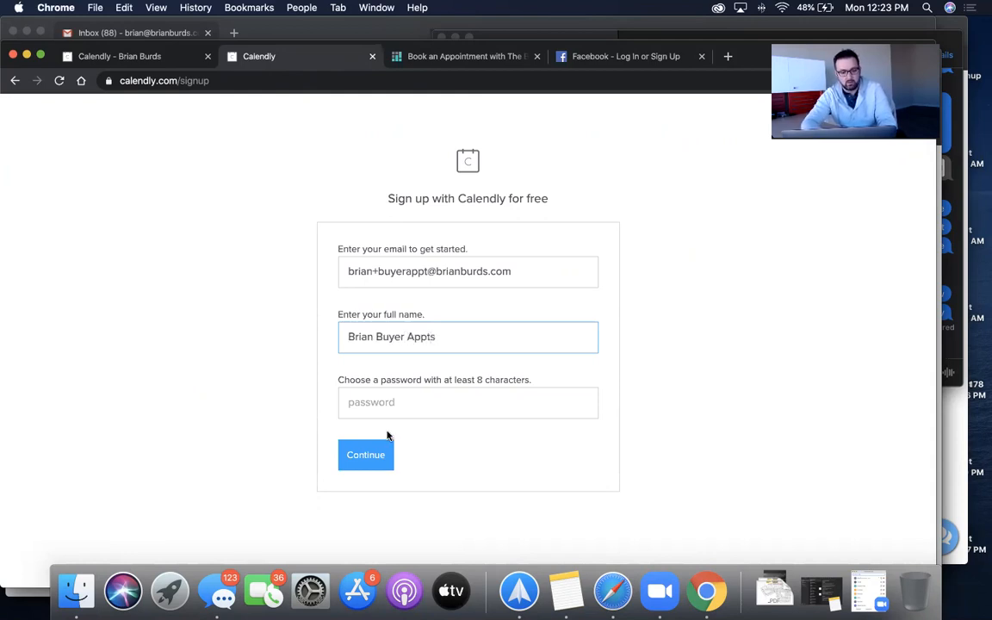
{"action": "left_click", "coordinate": [403, 404]}
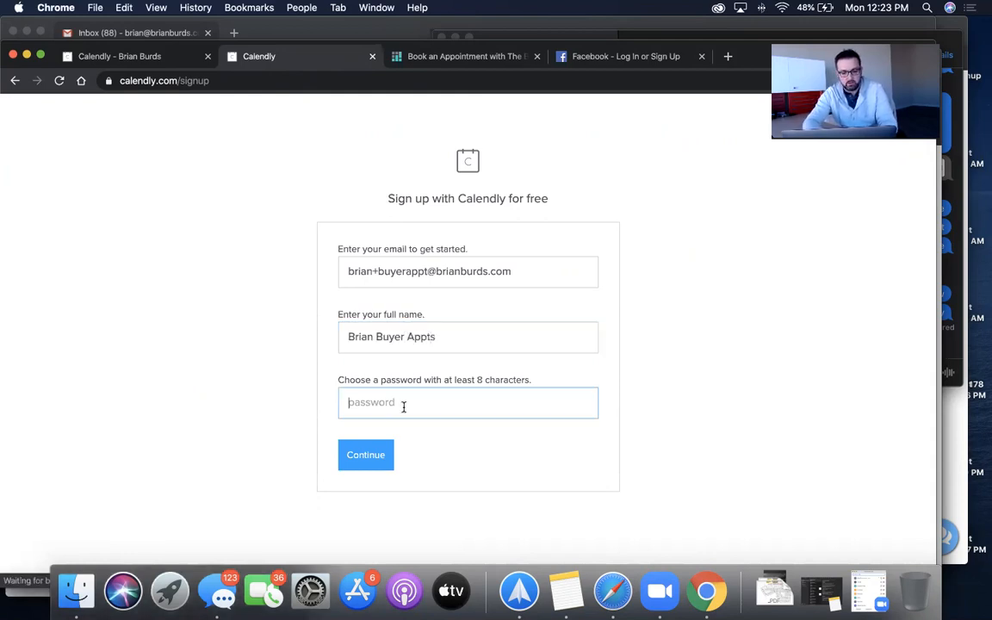
{"action": "type", "text": "•••"}
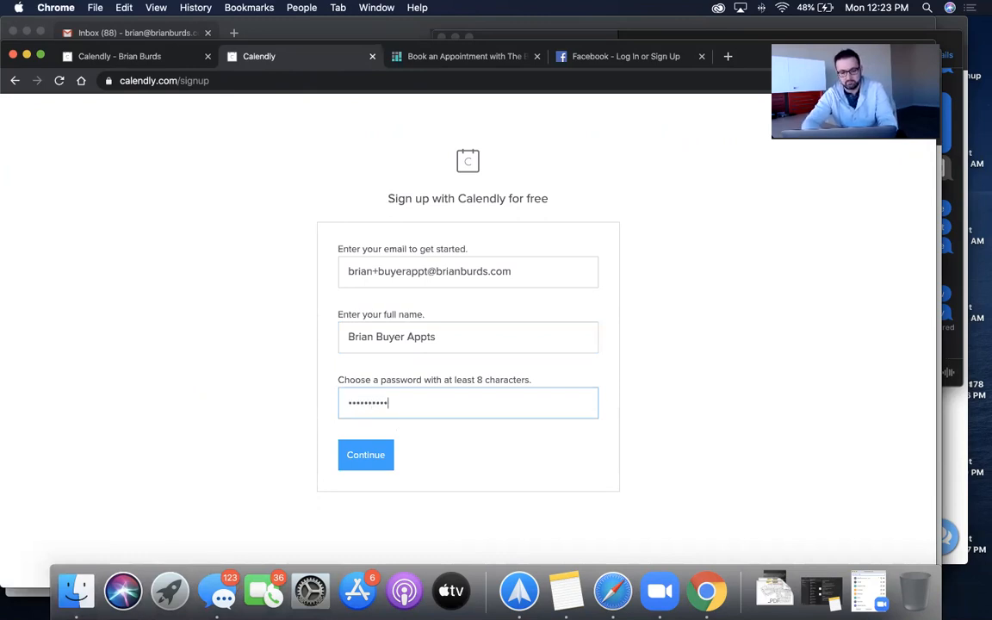
{"action": "left_click", "coordinate": [369, 459]}
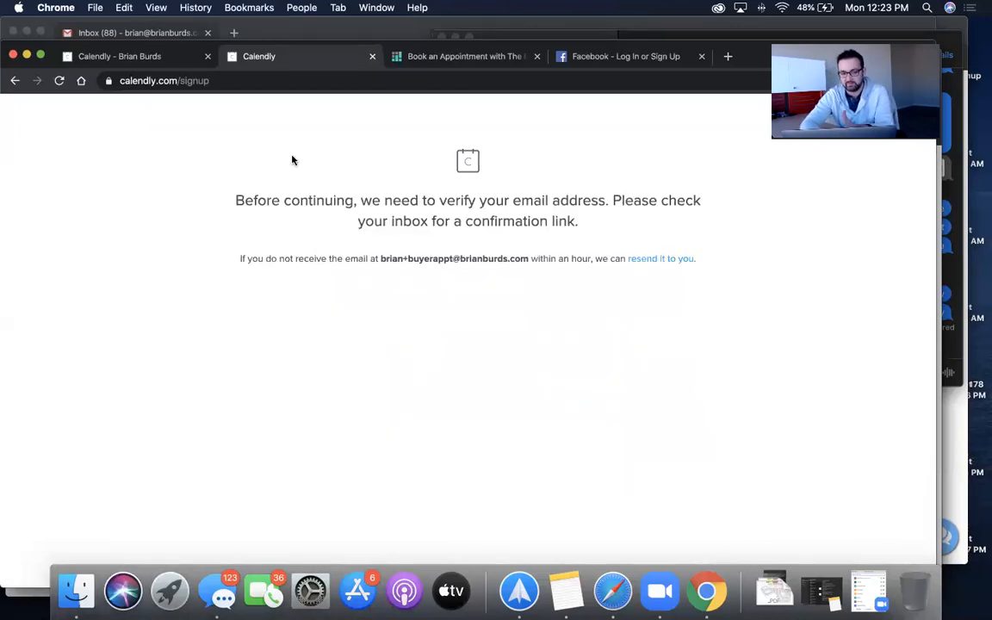
{"action": "left_click", "coordinate": [106, 33]}
- Search Gmail for the new account's address, open Calendly's confirmation e-mail and confirm the address
{"action": "left_click", "coordinate": [295, 85]}
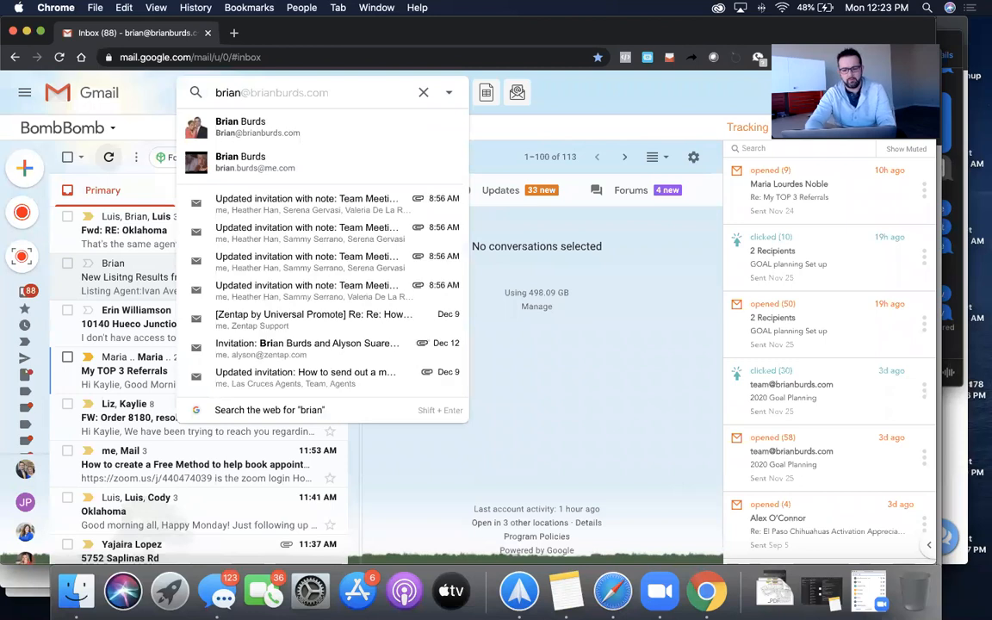
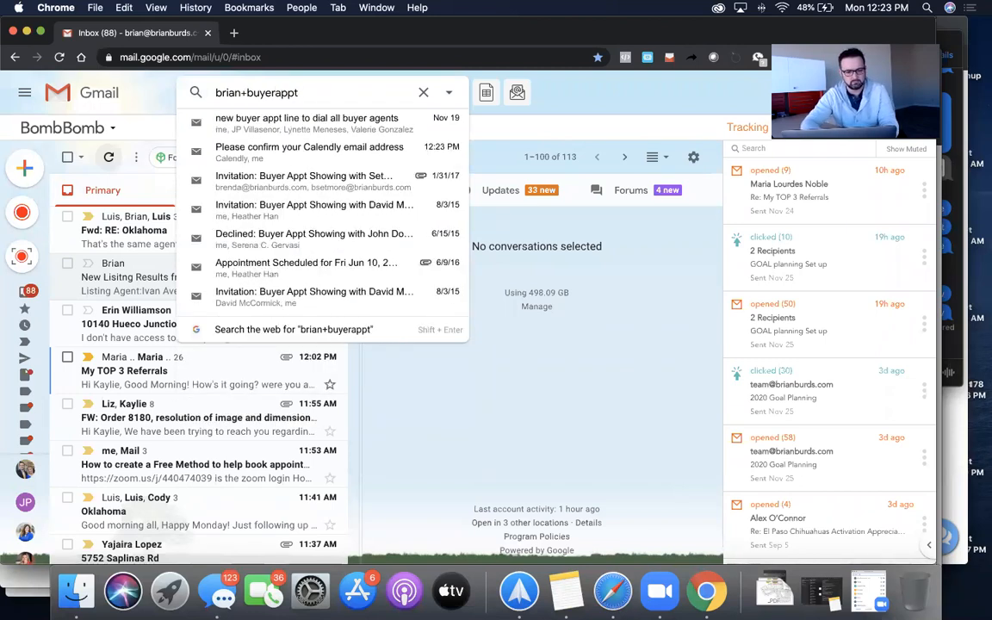
{"action": "key", "text": "Return"}
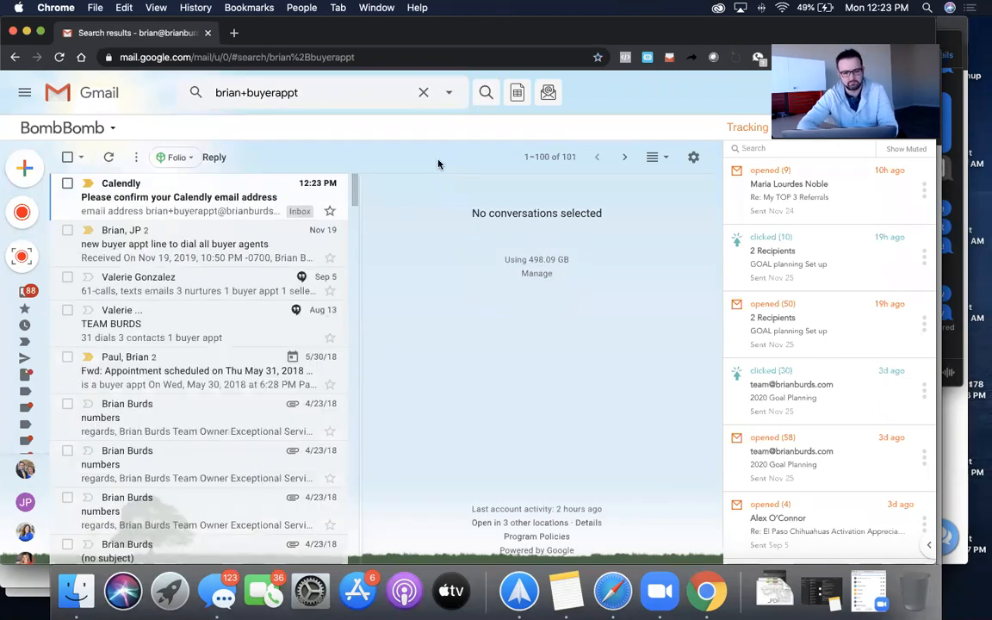
{"action": "left_click", "coordinate": [176, 197]}
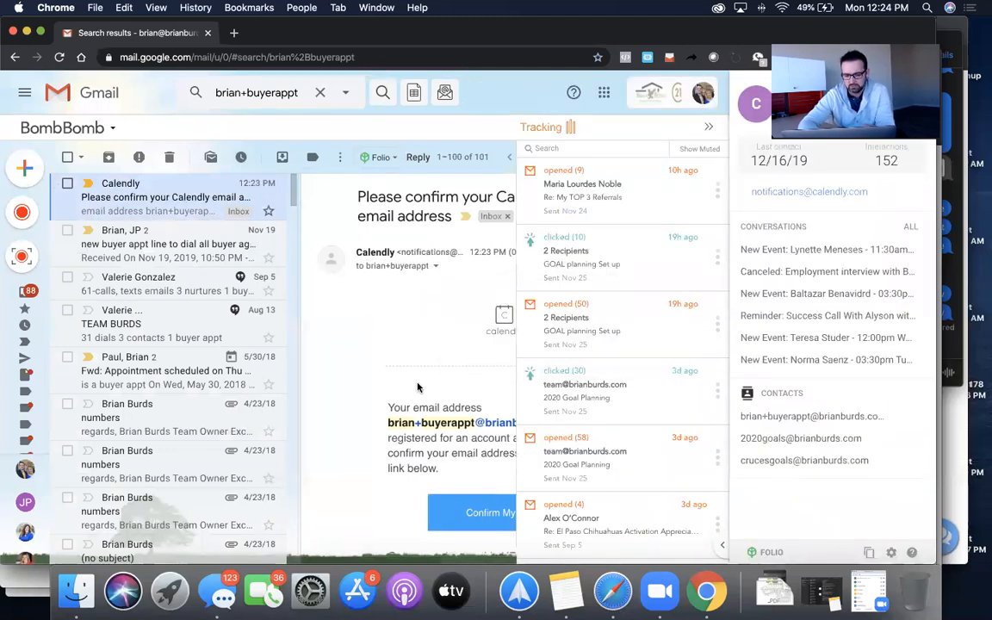
{"action": "left_click", "coordinate": [490, 515]}
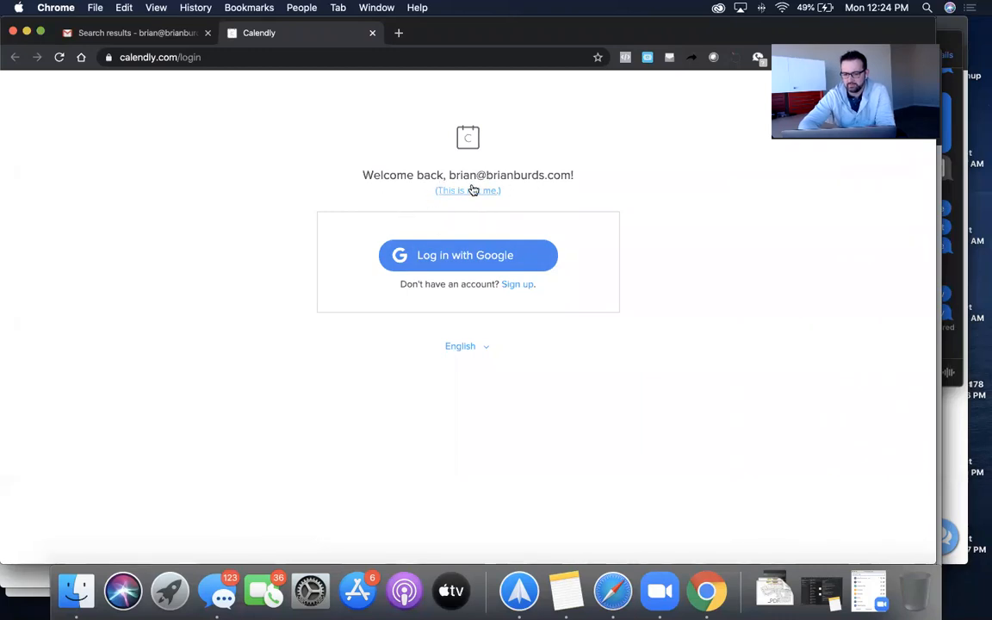
- Log in to Calendly with the new account's e-mail address and password
{"action": "left_click", "coordinate": [473, 191]}
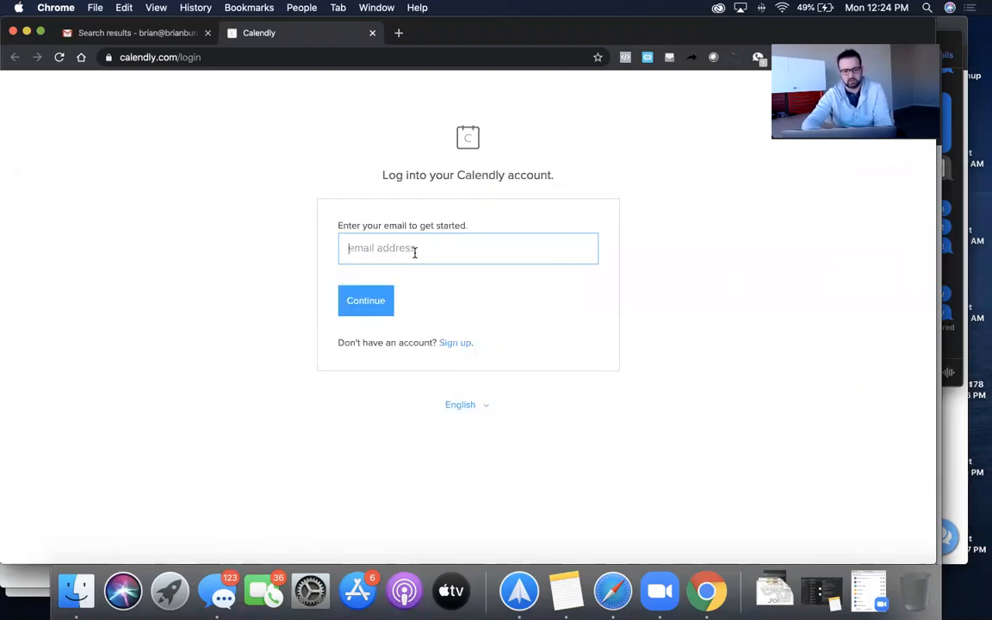
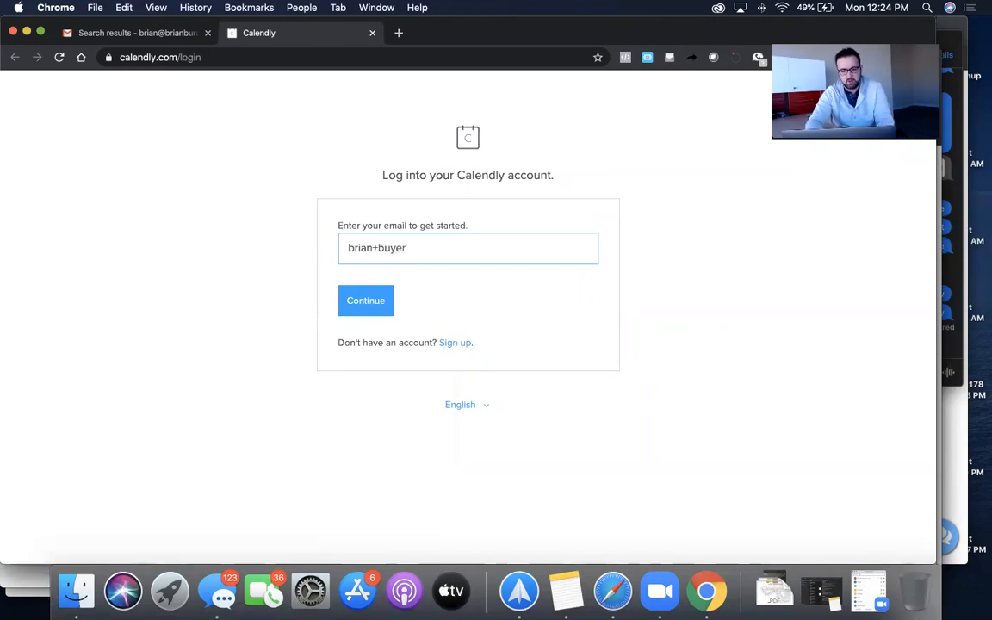
{"action": "left_click", "coordinate": [377, 305]}
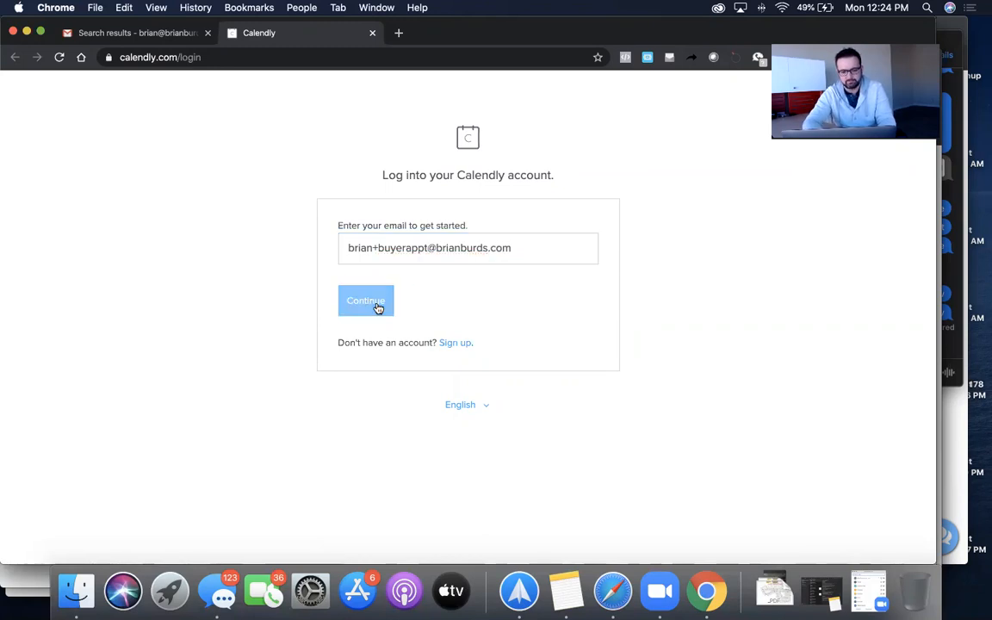
{"action": "type", "text": "•"}
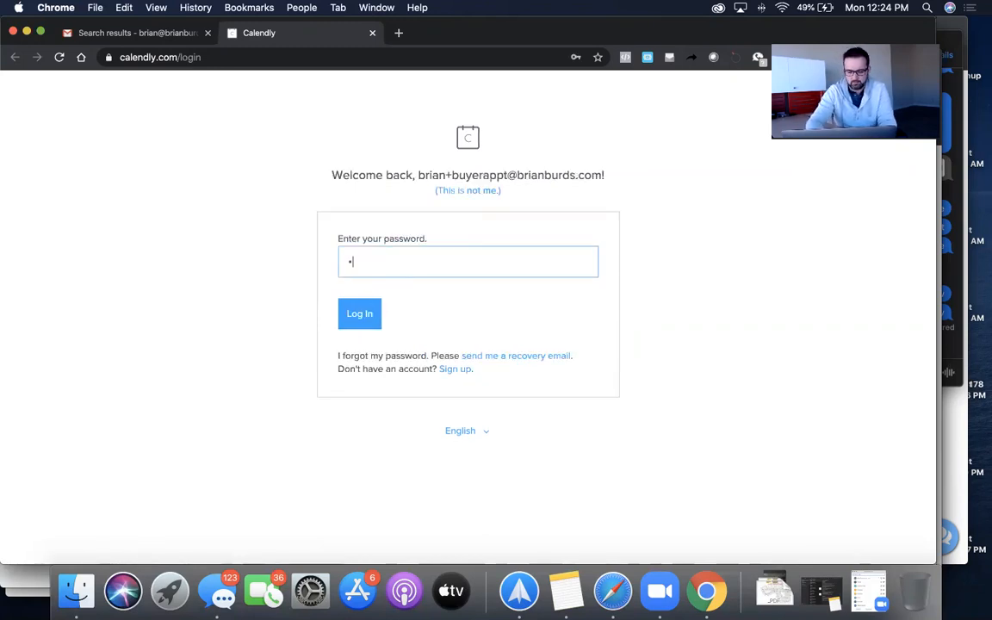
{"action": "type", "text": "•••••••••"}
{"action": "key", "text": "Return"}
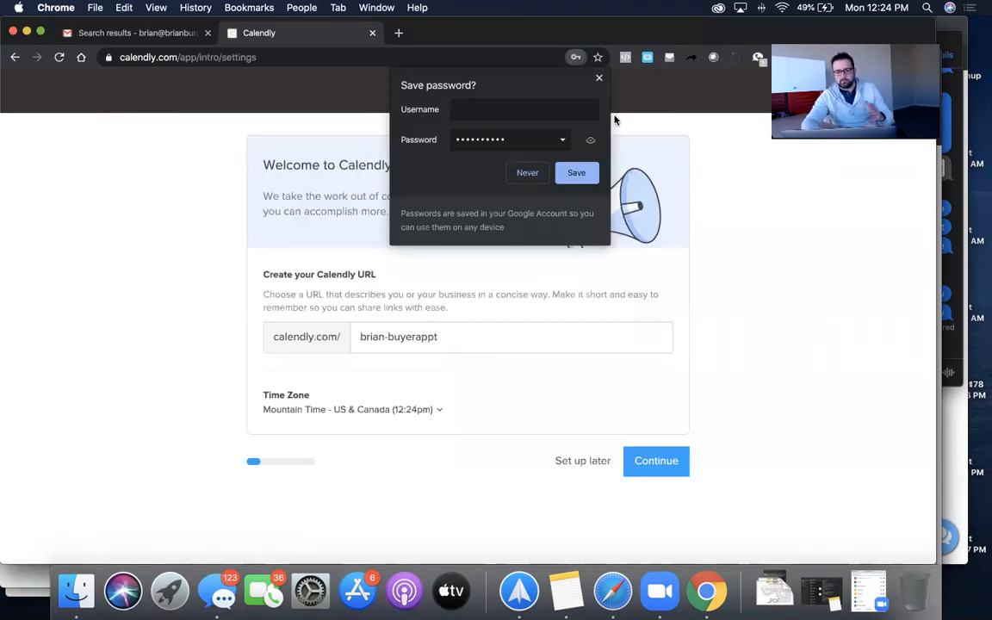
- Decline saving the password and accept the new scheduling URL and Mountain Time zone
{"action": "left_click", "coordinate": [598, 78]}
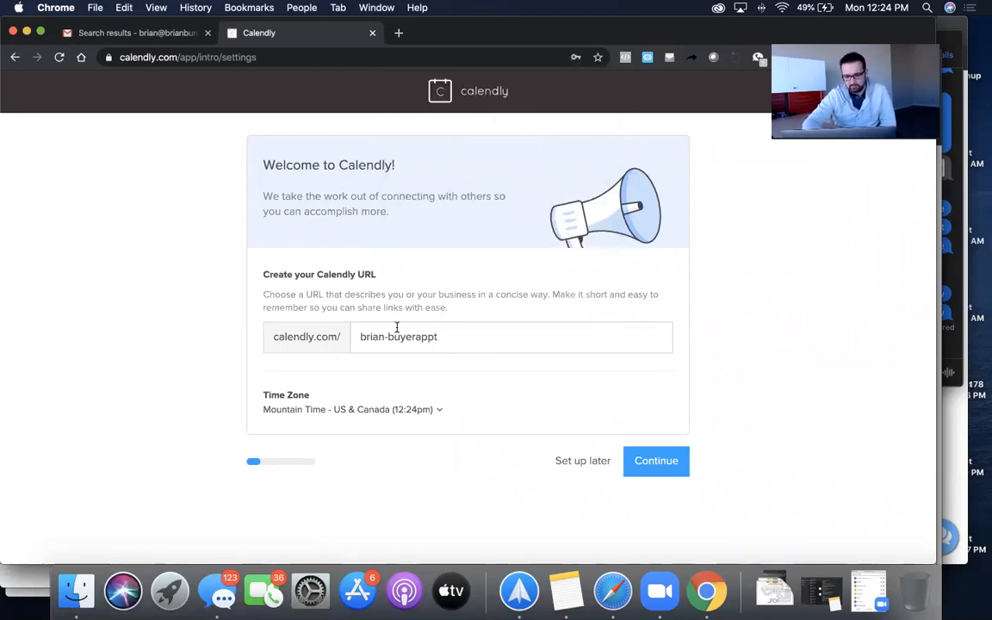
{"action": "left_click", "coordinate": [438, 335]}
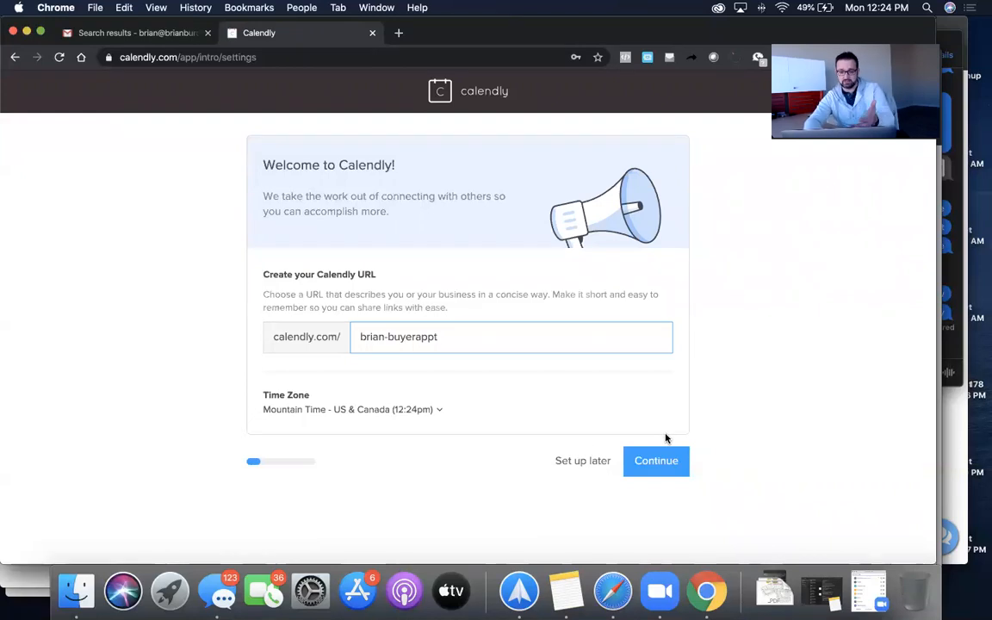
{"action": "left_click", "coordinate": [668, 464]}
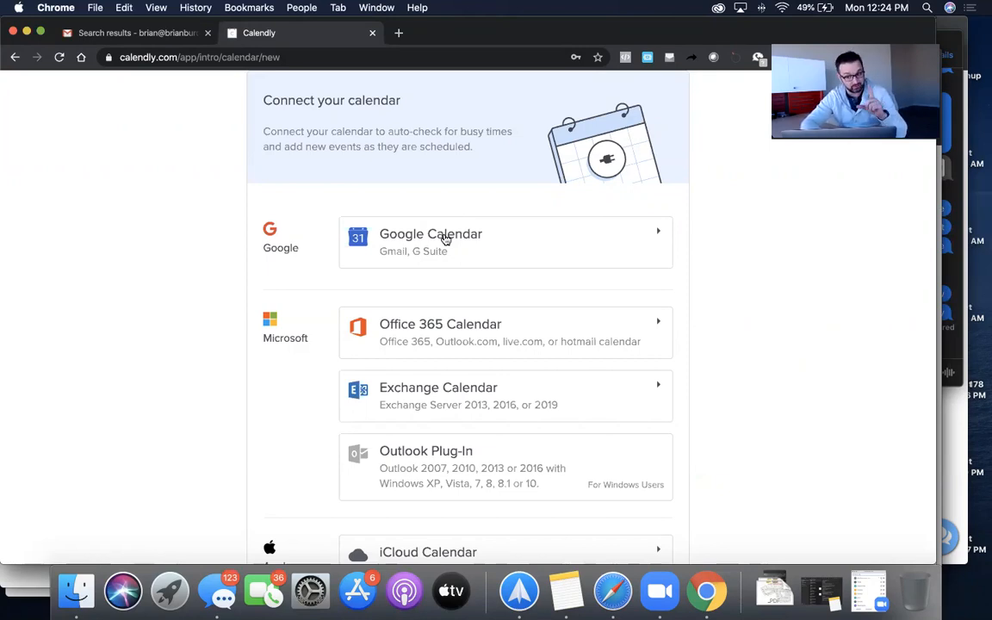
- Connect Google Calendar by choosing the Google account and allowing Calendly access
{"action": "left_click", "coordinate": [446, 239]}
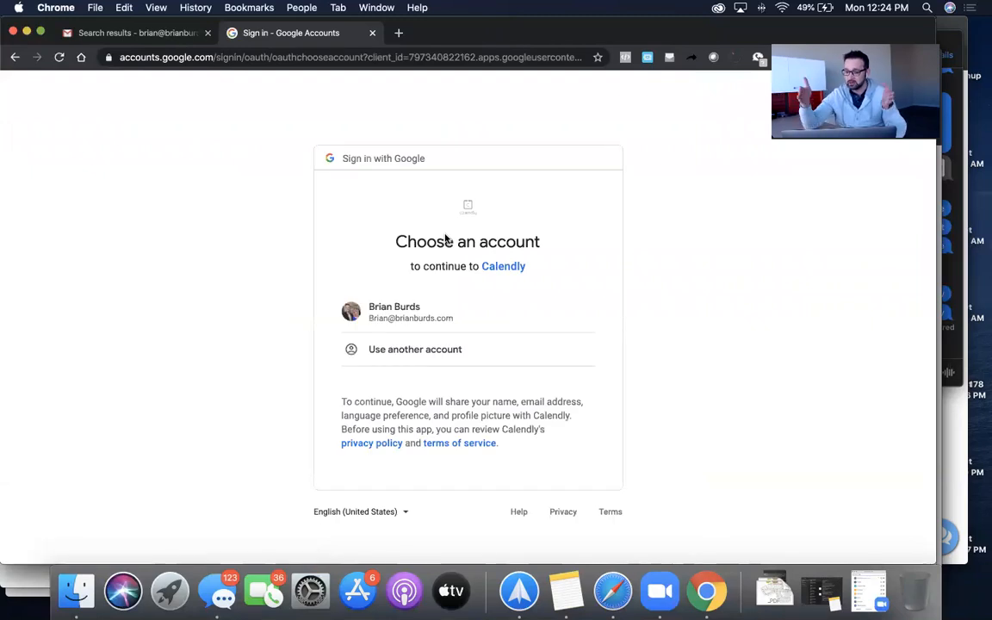
{"action": "left_click", "coordinate": [436, 315]}
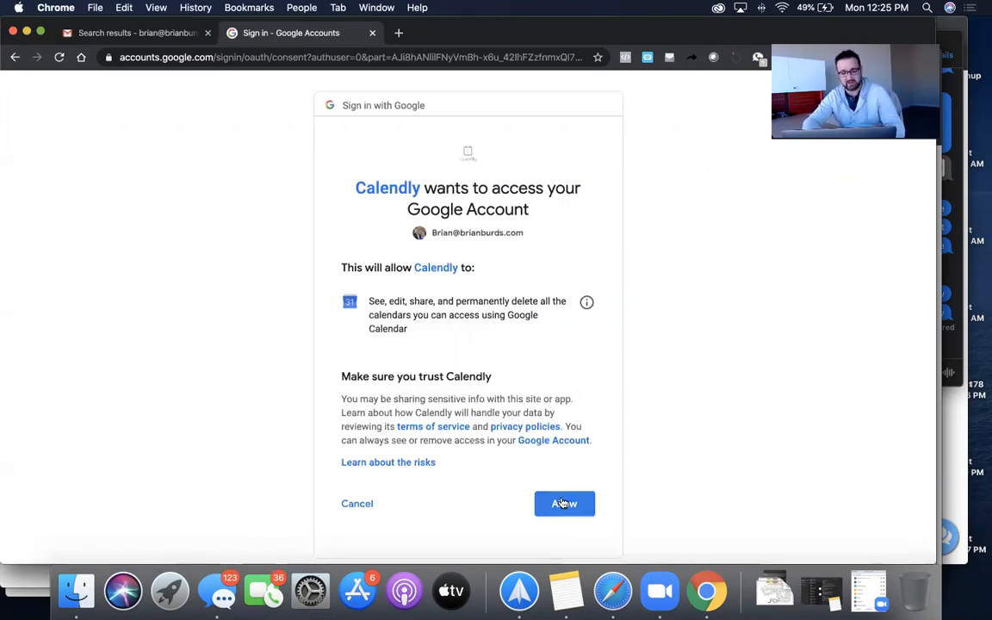
{"action": "left_click", "coordinate": [564, 503]}
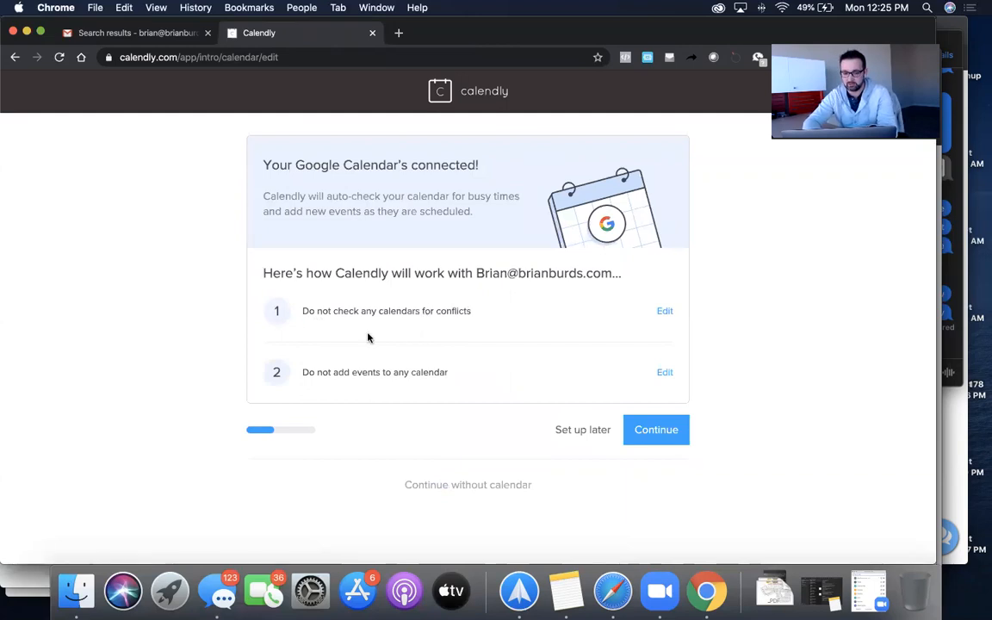
- Use the transactions calendar for both conflict checking and adding new events
{"action": "left_click", "coordinate": [666, 314]}
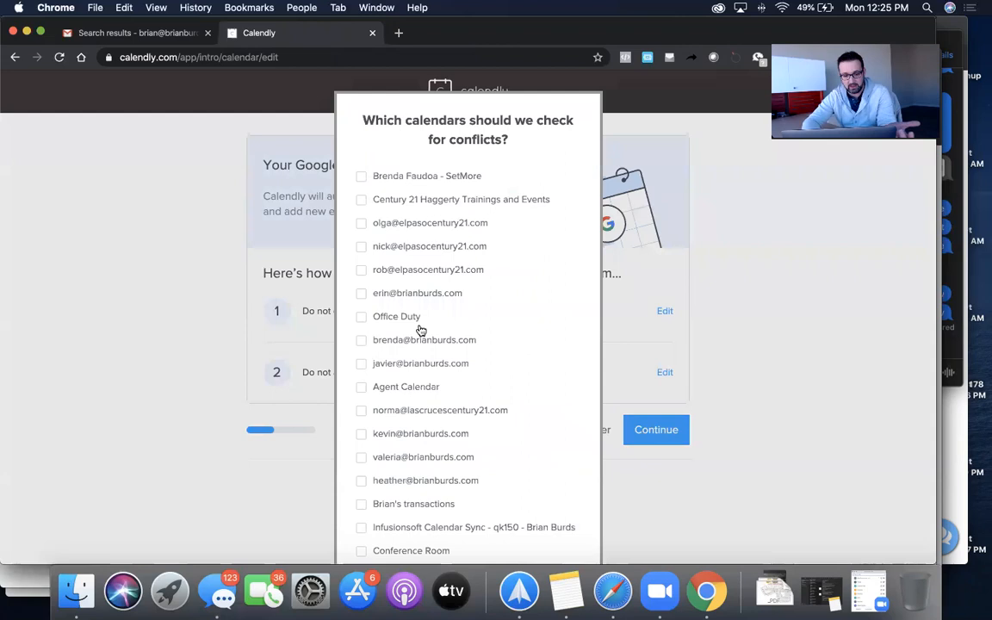
{"action": "scroll", "coordinate": [370, 362], "scroll_direction": "down", "scroll_amount": 2}
{"action": "scroll", "coordinate": [369, 362], "scroll_direction": "down", "scroll_amount": 4}
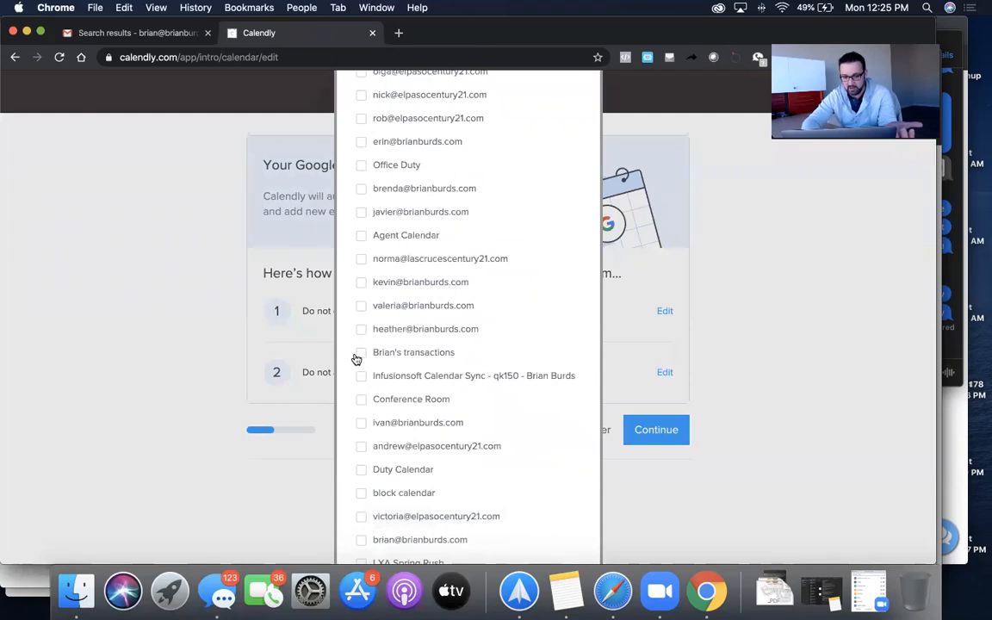
{"action": "left_click", "coordinate": [360, 353]}
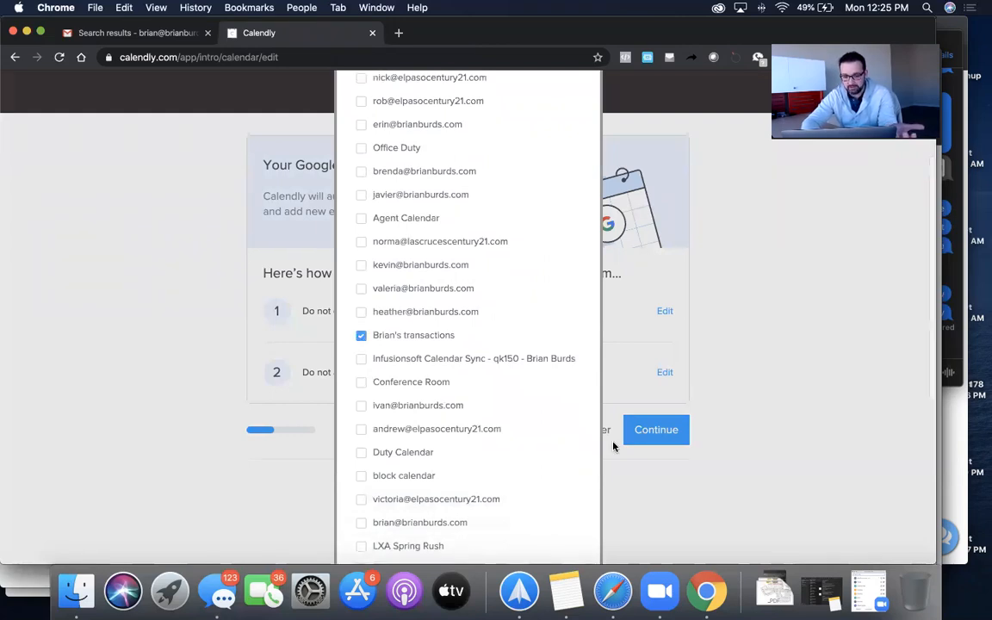
{"action": "scroll", "coordinate": [551, 396], "scroll_direction": "down", "scroll_amount": 5}
{"action": "left_click", "coordinate": [399, 507]}
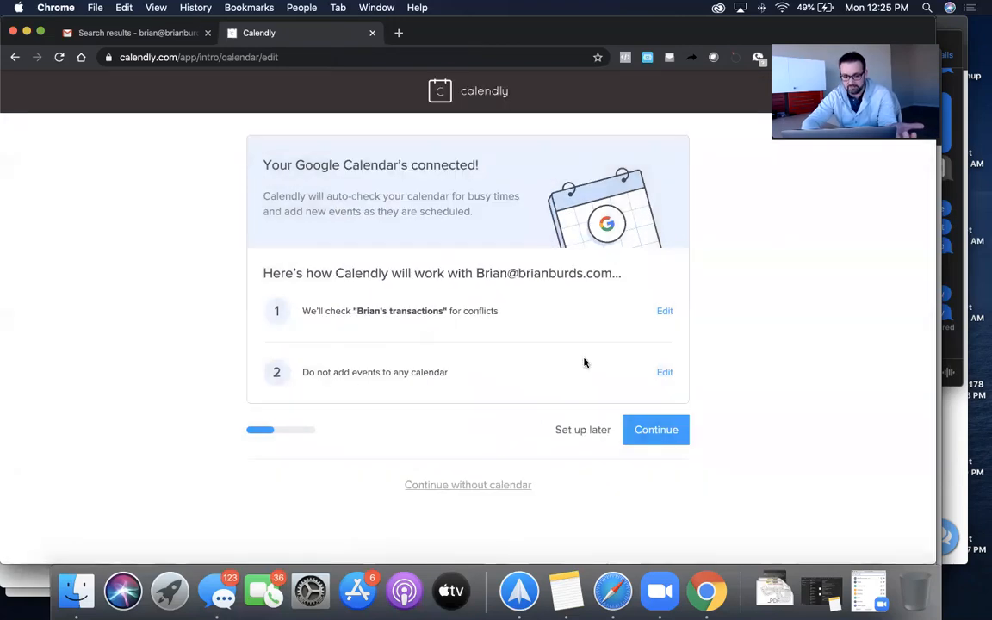
{"action": "left_click", "coordinate": [664, 372]}
{"action": "left_click", "coordinate": [360, 376]}
{"action": "scroll", "coordinate": [520, 427], "scroll_direction": "down", "scroll_amount": 4}
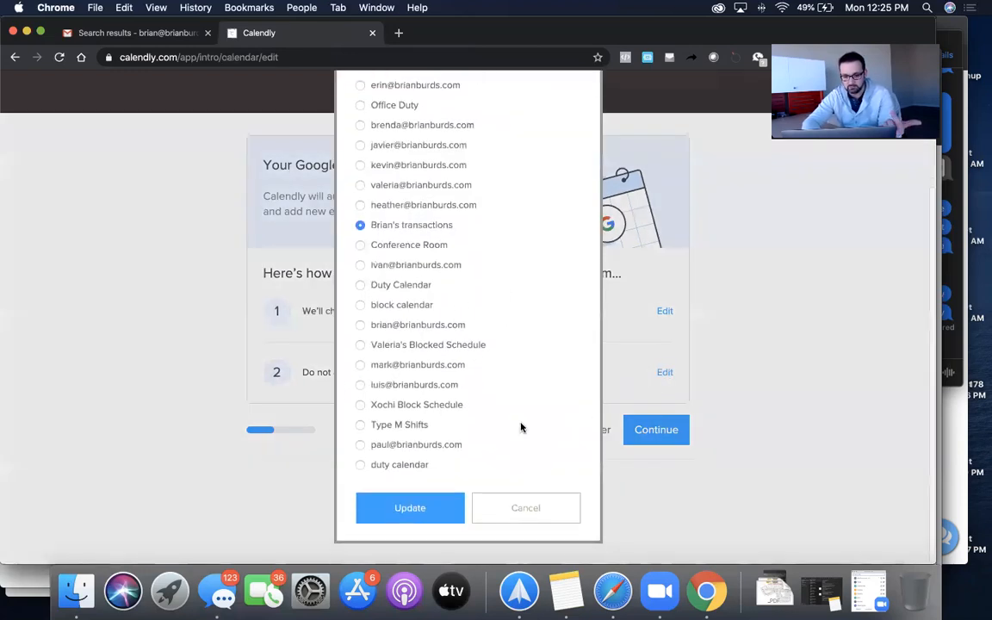
{"action": "left_click", "coordinate": [405, 511]}
- Keep weekday 9:00am–5:00pm availability, set the role to Other and finish onboarding
{"action": "left_click", "coordinate": [654, 429]}
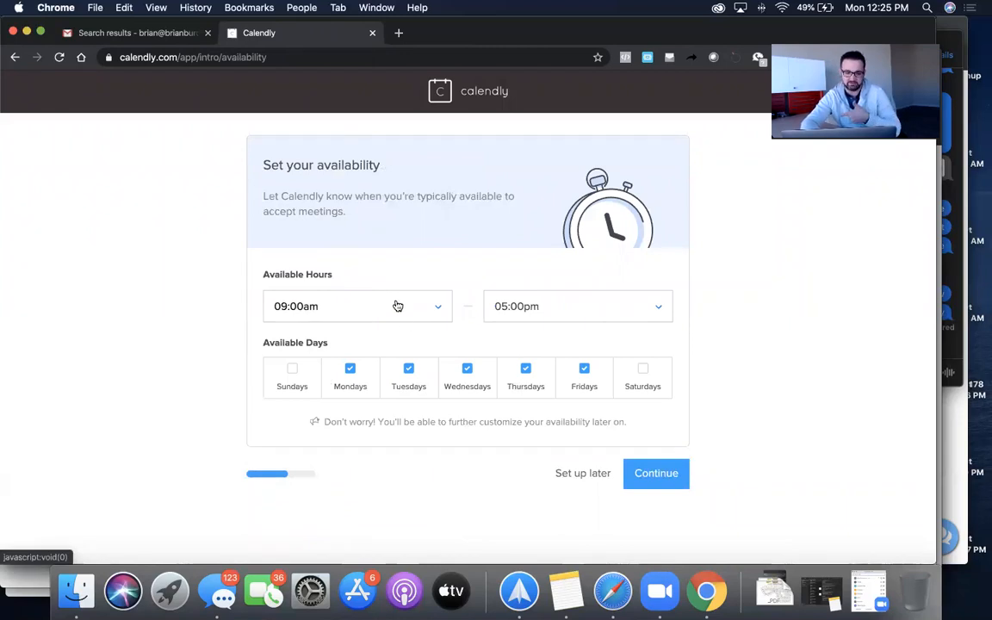
{"action": "left_click", "coordinate": [660, 476]}
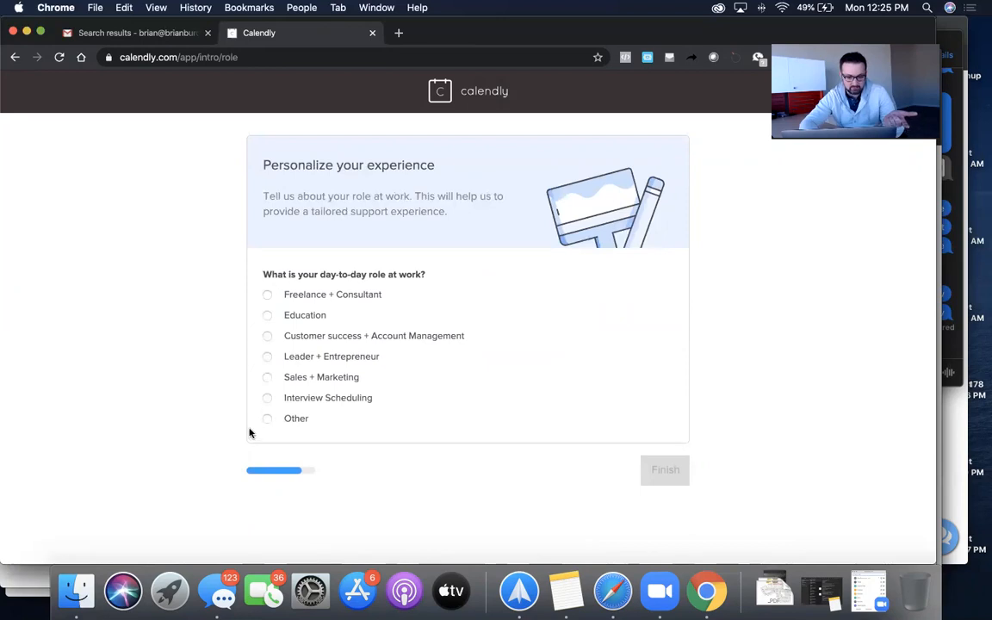
{"action": "left_click", "coordinate": [268, 417]}
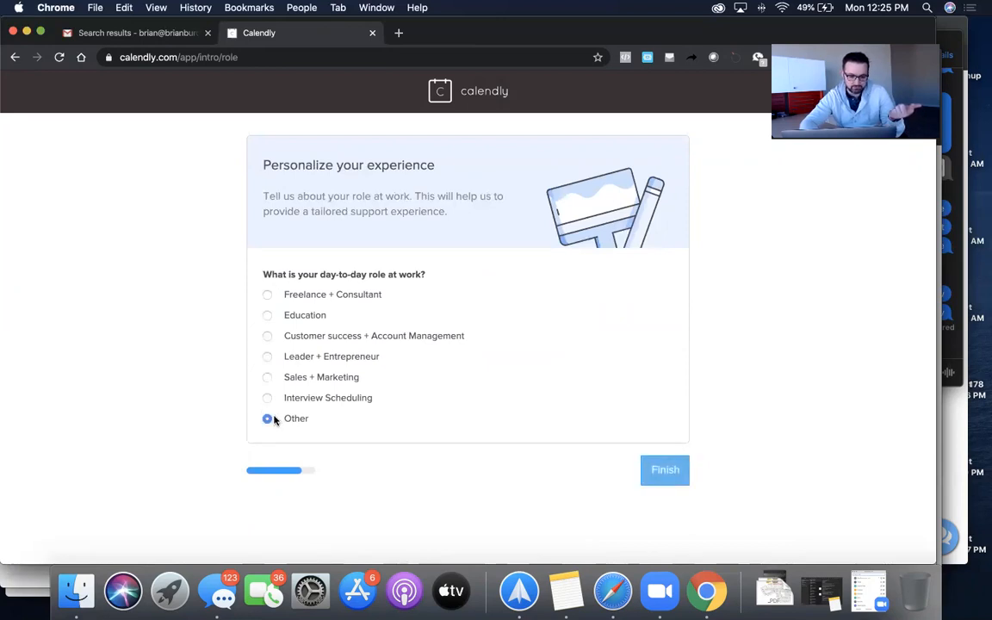
{"action": "left_click", "coordinate": [682, 471]}
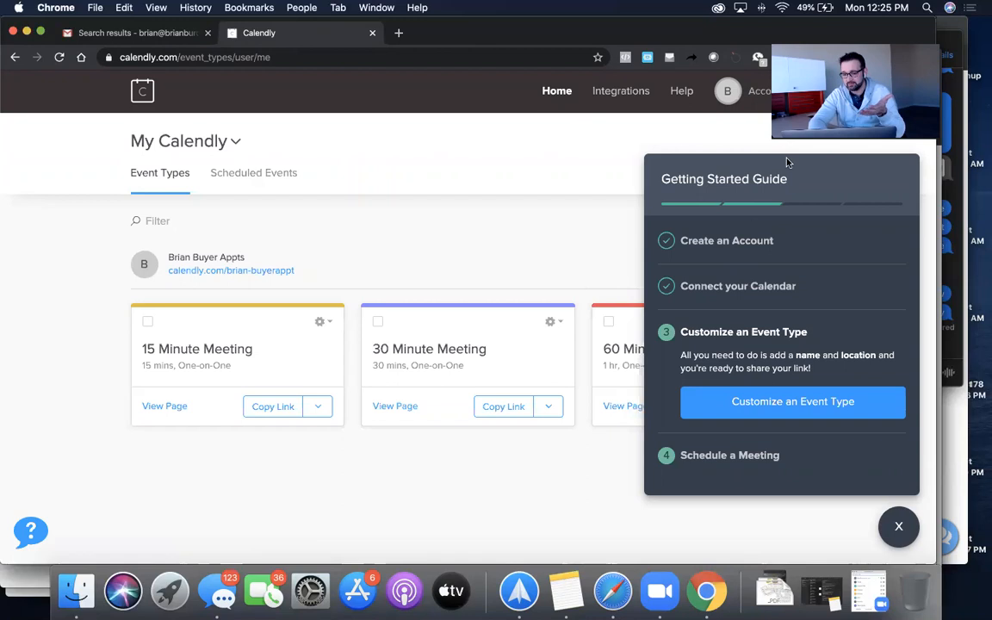
- Close the Getting Started Guide to reveal the 15, 30 and 60 Minute Meeting types, then open the 15 Minute Meeting's options
{"action": "left_click", "coordinate": [898, 526]}
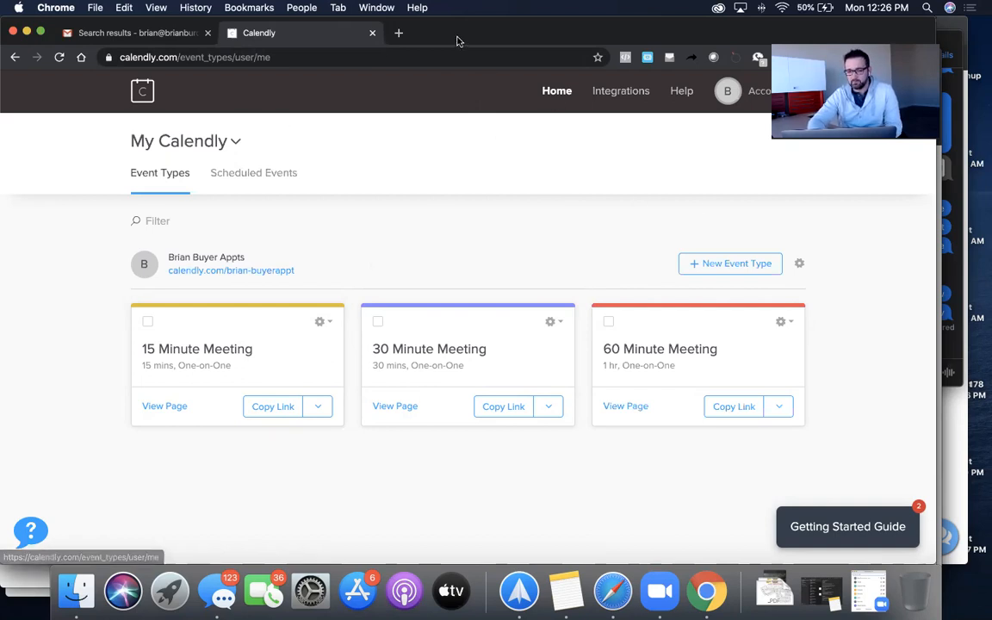
{"action": "left_click", "coordinate": [483, 39]}
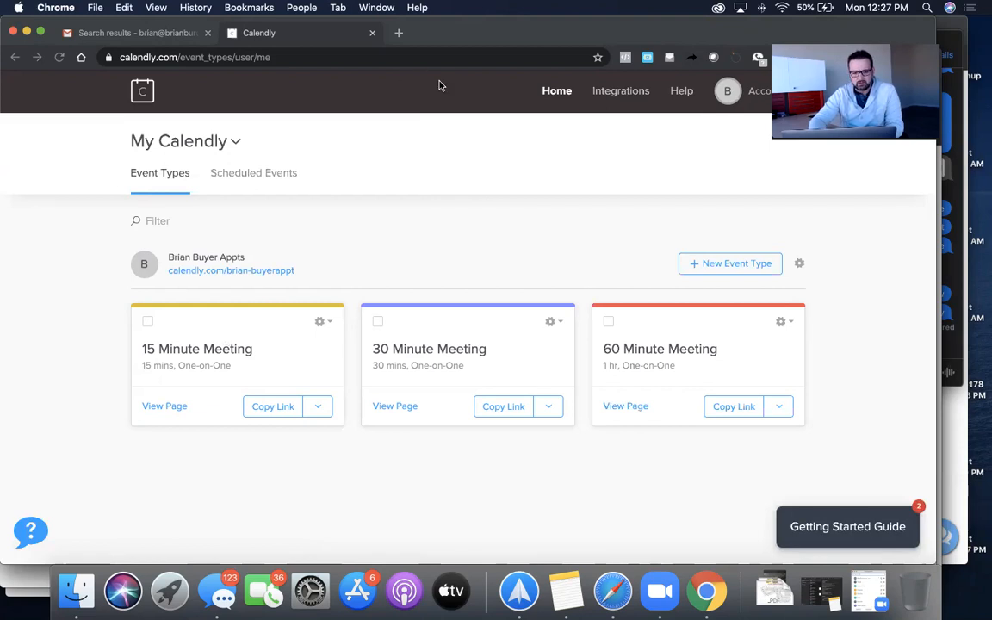
{"action": "left_click", "coordinate": [326, 322]}
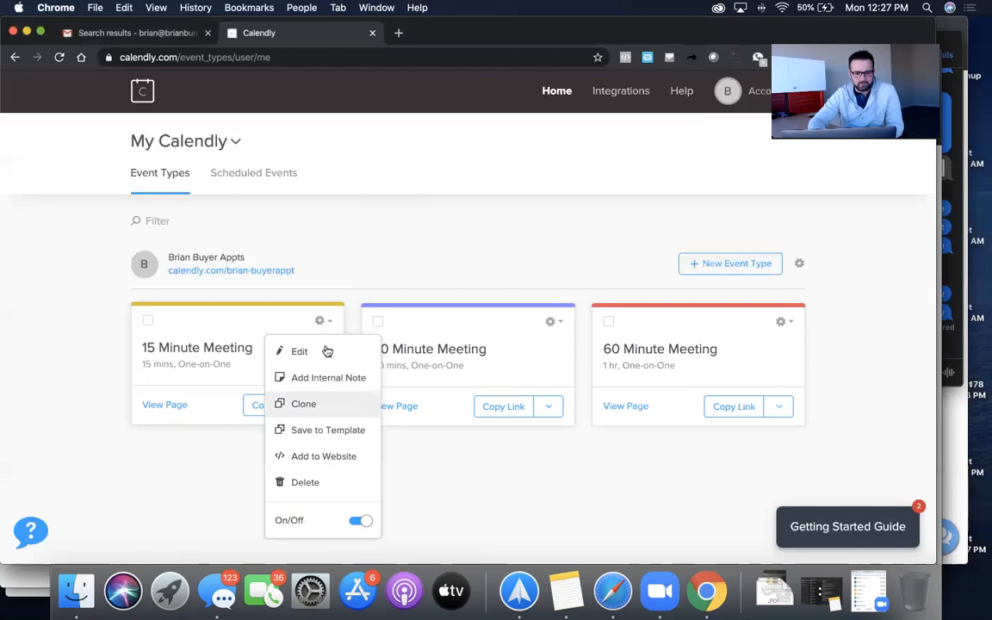
- From the 15 Minute Meeting's Add to Website option, view the Sales Inline Embed example
{"action": "left_click", "coordinate": [323, 458]}
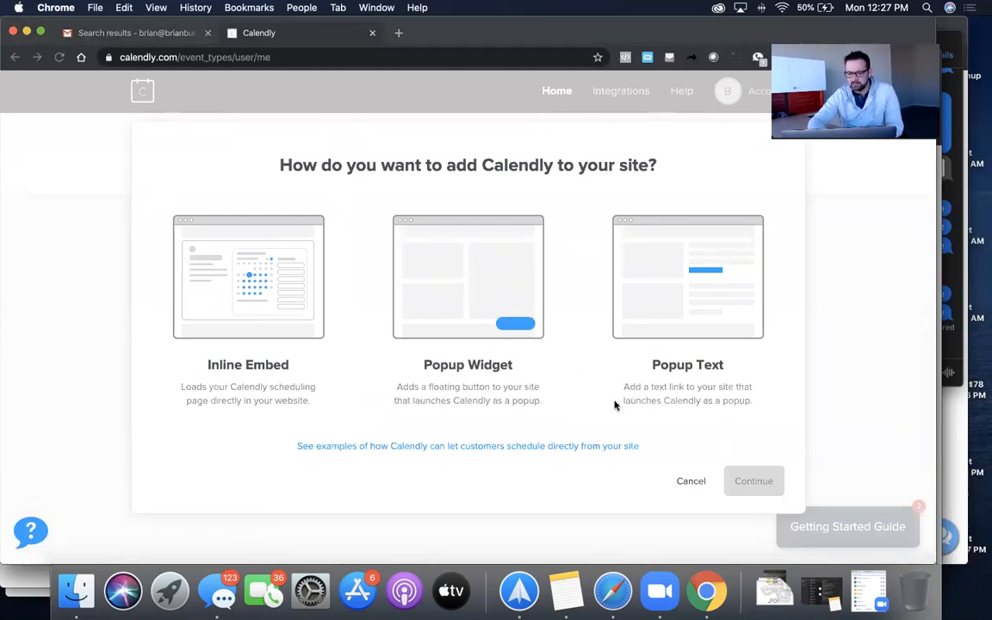
{"action": "left_click", "coordinate": [454, 445]}
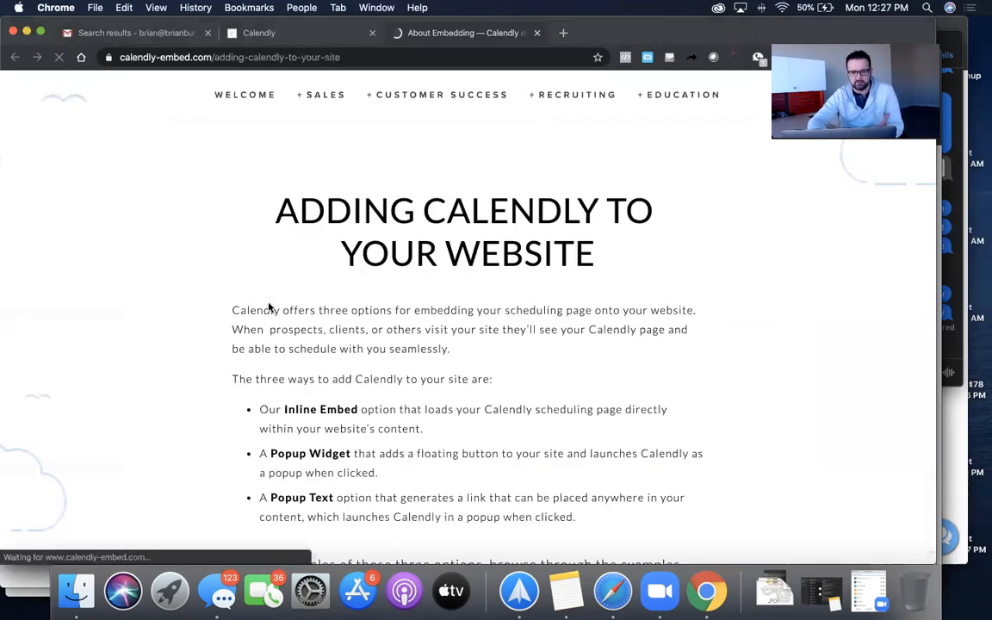
{"action": "scroll", "coordinate": [481, 323], "scroll_direction": "down", "scroll_amount": 5}
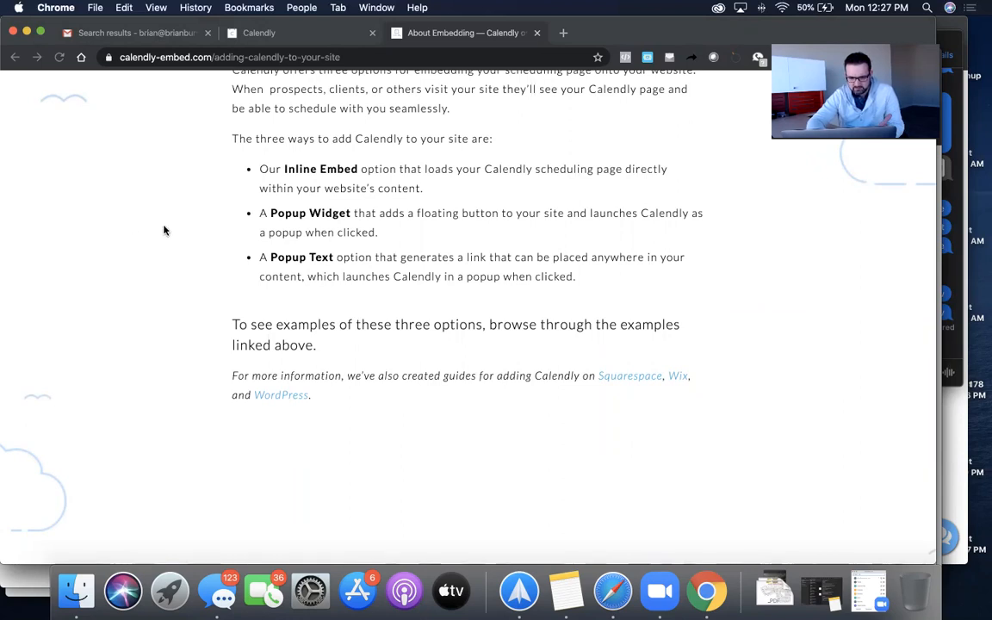
{"action": "scroll", "coordinate": [437, 222], "scroll_direction": "up", "scroll_amount": 5}
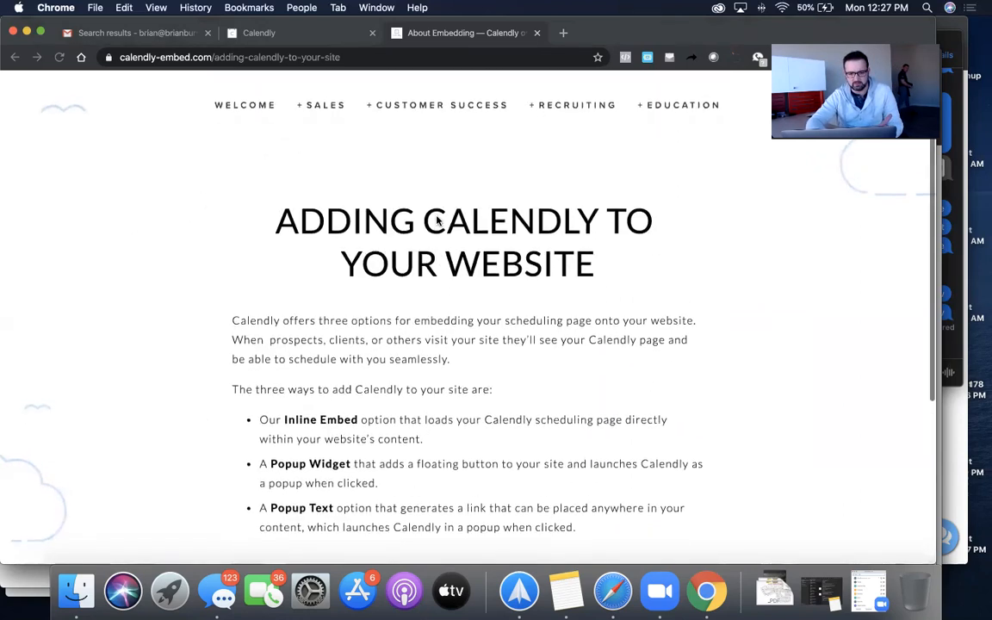
{"action": "left_click", "coordinate": [327, 95]}
{"action": "left_click", "coordinate": [333, 115]}
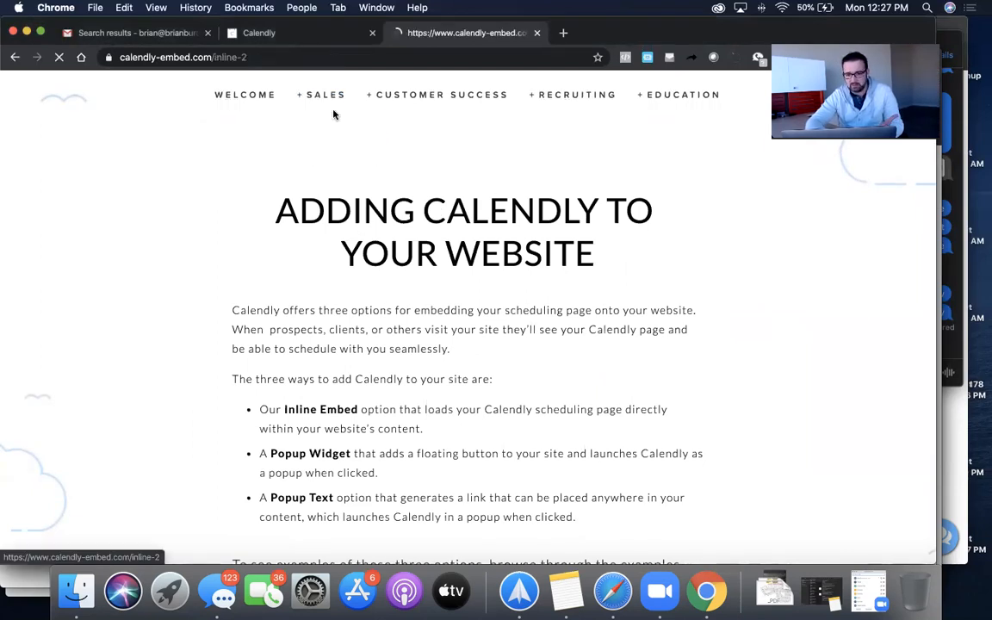
- View the Pop-up Text example and try its Discovery Call scheduler
{"action": "scroll", "coordinate": [553, 344], "scroll_direction": "down", "scroll_amount": 5}
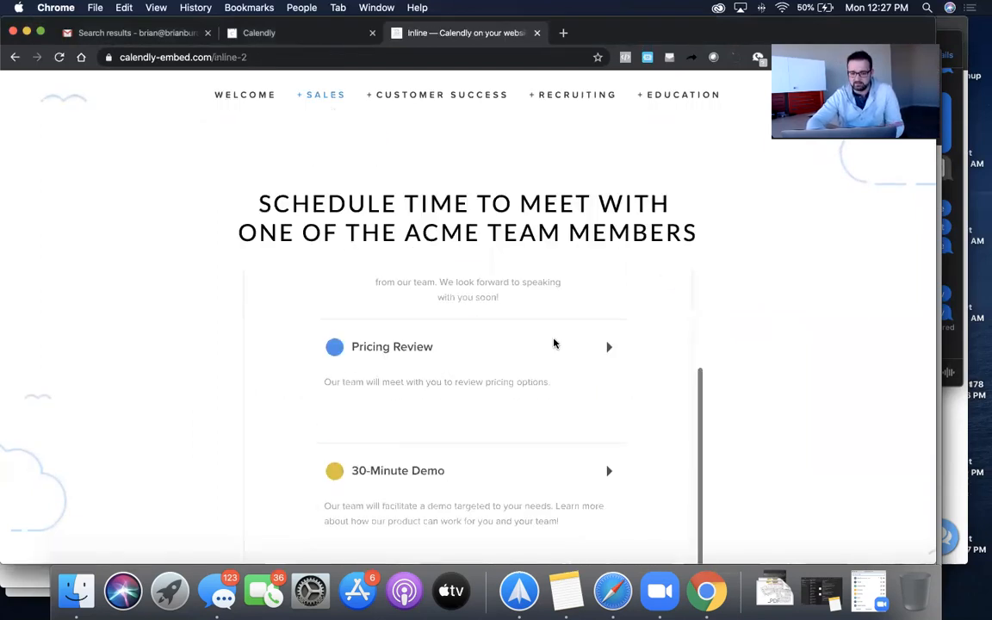
{"action": "scroll", "coordinate": [553, 343], "scroll_direction": "up", "scroll_amount": 5}
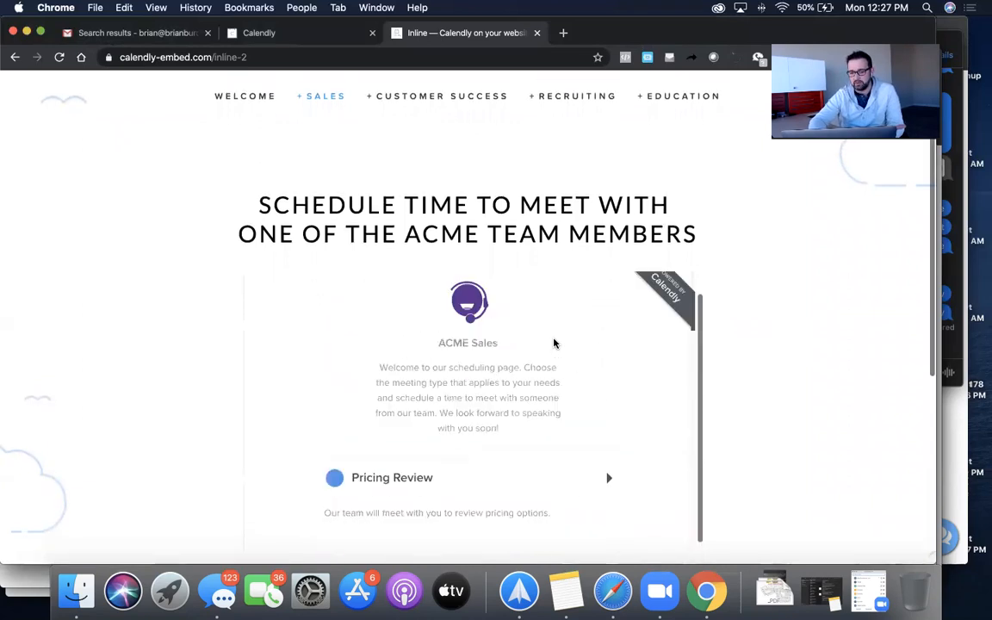
{"action": "mouse_move", "coordinate": [333, 91]}
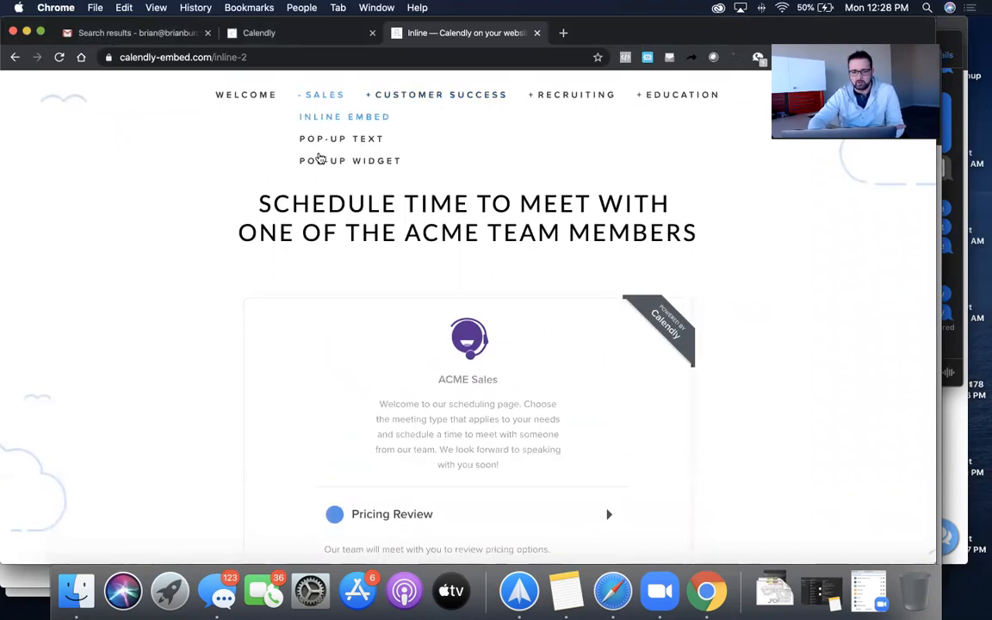
{"action": "left_click", "coordinate": [333, 139]}
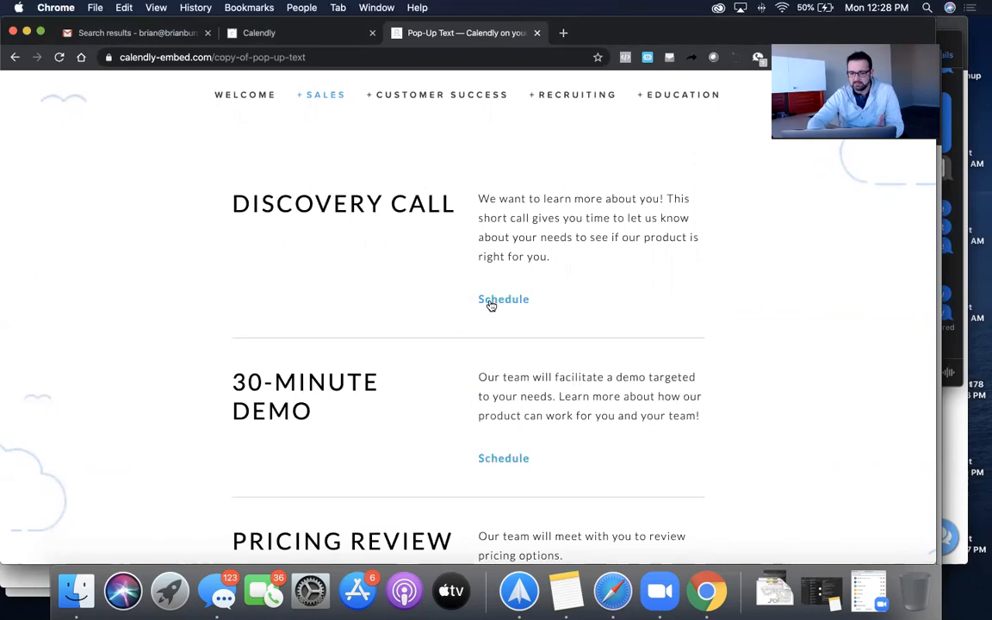
{"action": "left_click", "coordinate": [503, 298]}
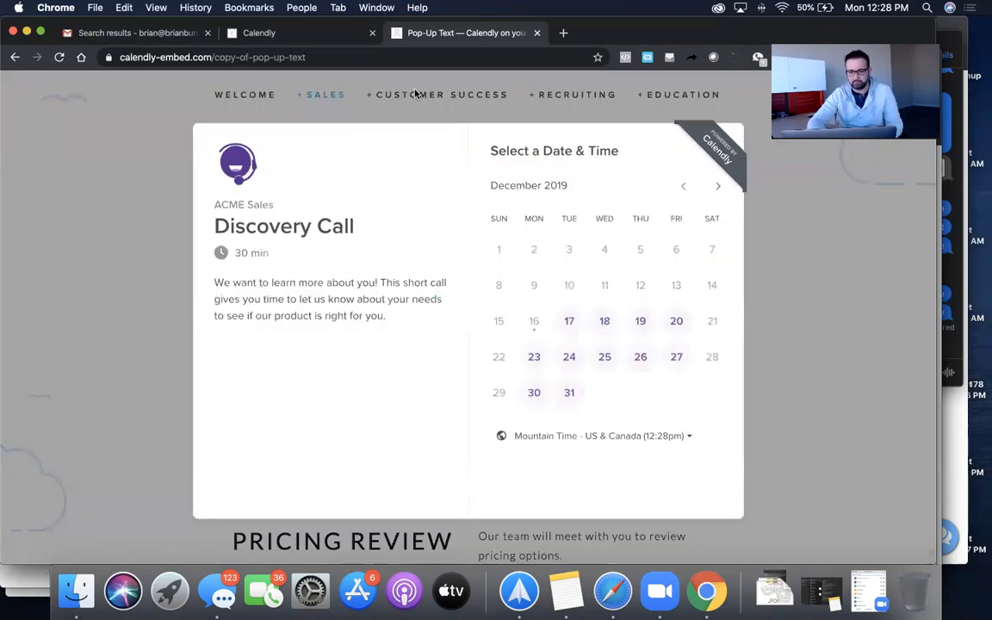
{"action": "left_click", "coordinate": [485, 105]}
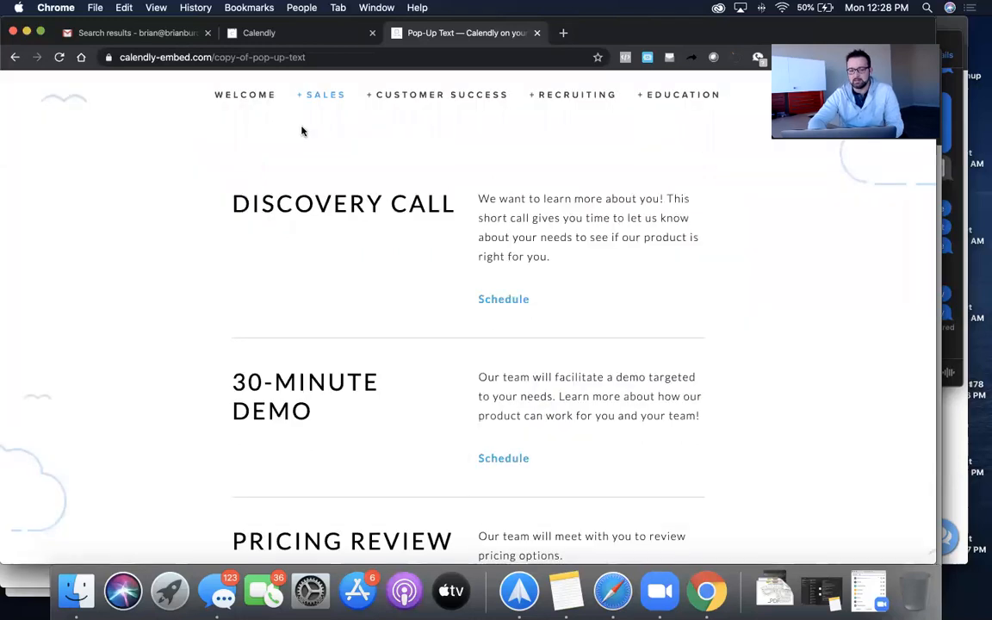
- Try the Pop-up Widget example's demo scheduler, then show all windows side by side
{"action": "mouse_move", "coordinate": [329, 96]}
{"action": "left_click", "coordinate": [327, 160]}
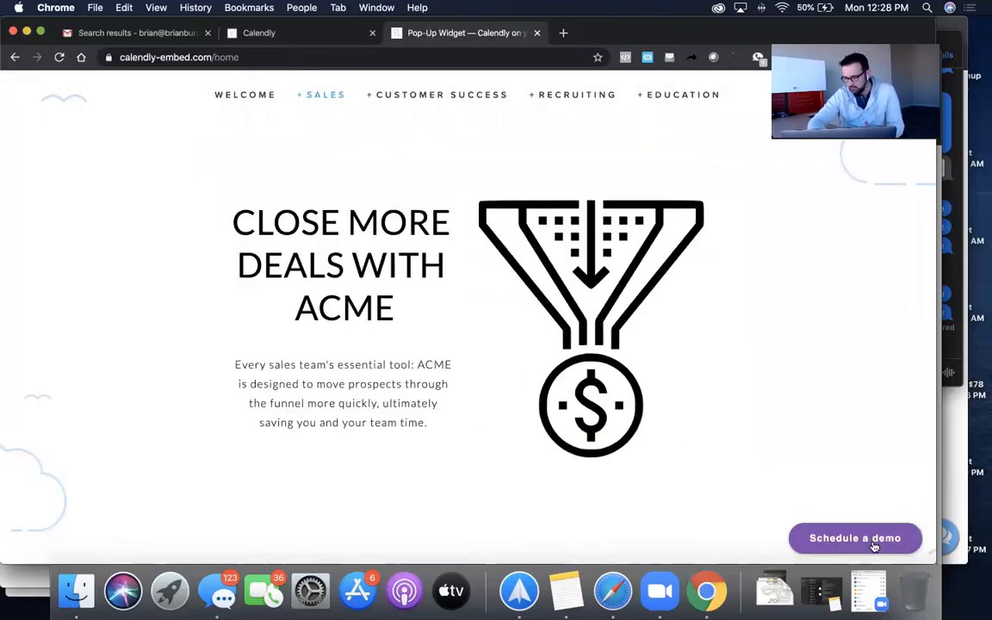
{"action": "left_click", "coordinate": [873, 546]}
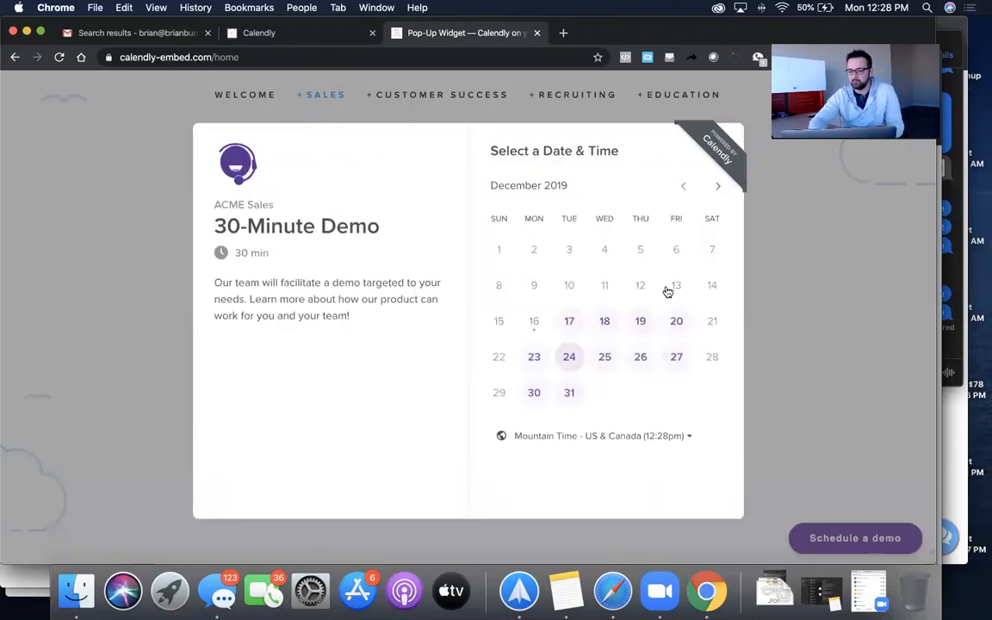
{"action": "left_click", "coordinate": [913, 93]}
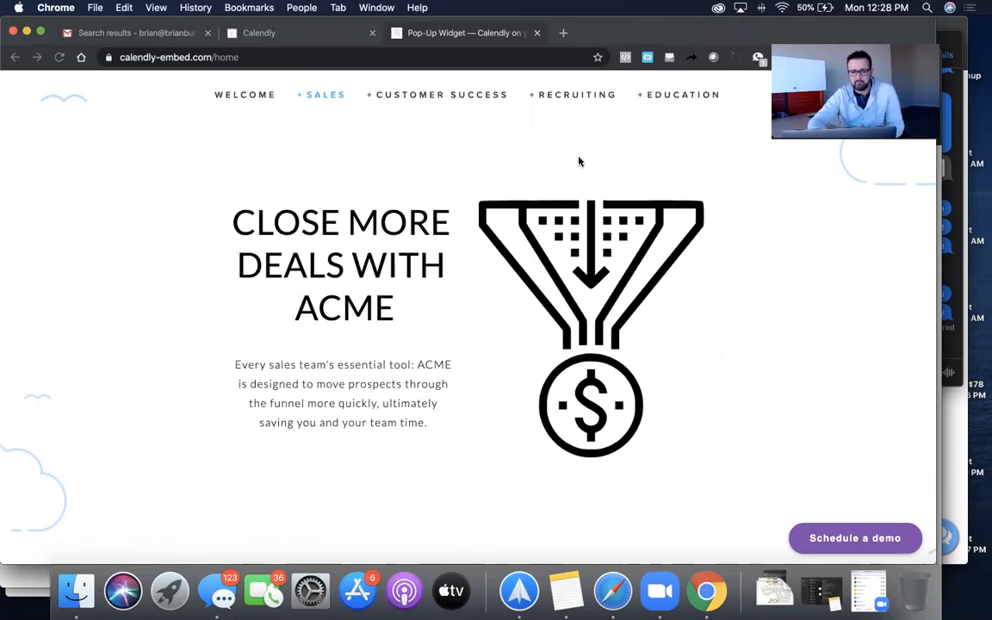
{"action": "key", "text": "ctrl+Up"}
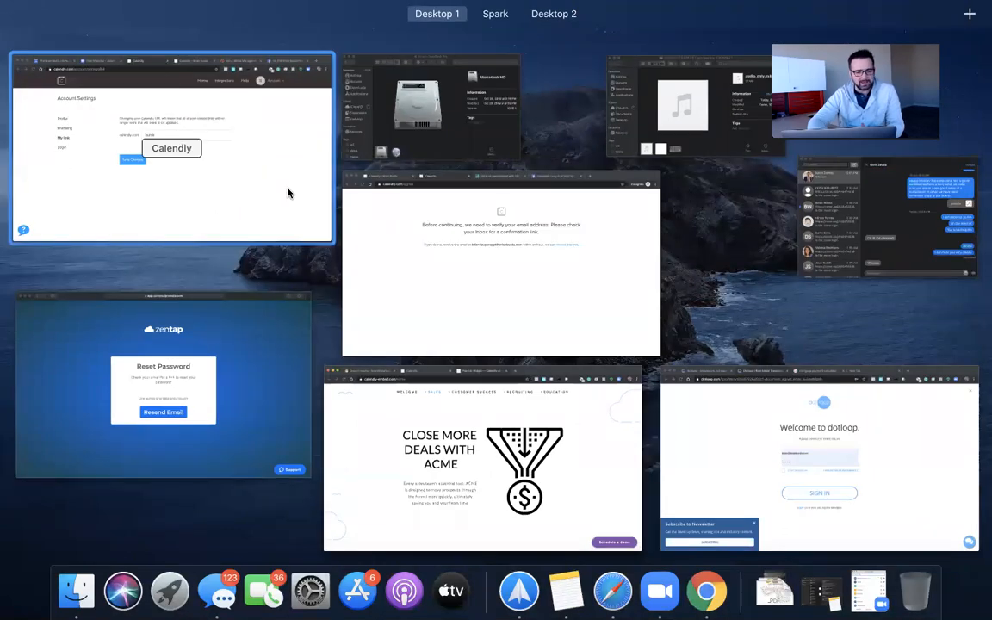
- Bring forward Bitly's link management page showing burds.co/conference with 28 clicks
{"action": "left_click", "coordinate": [266, 170]}
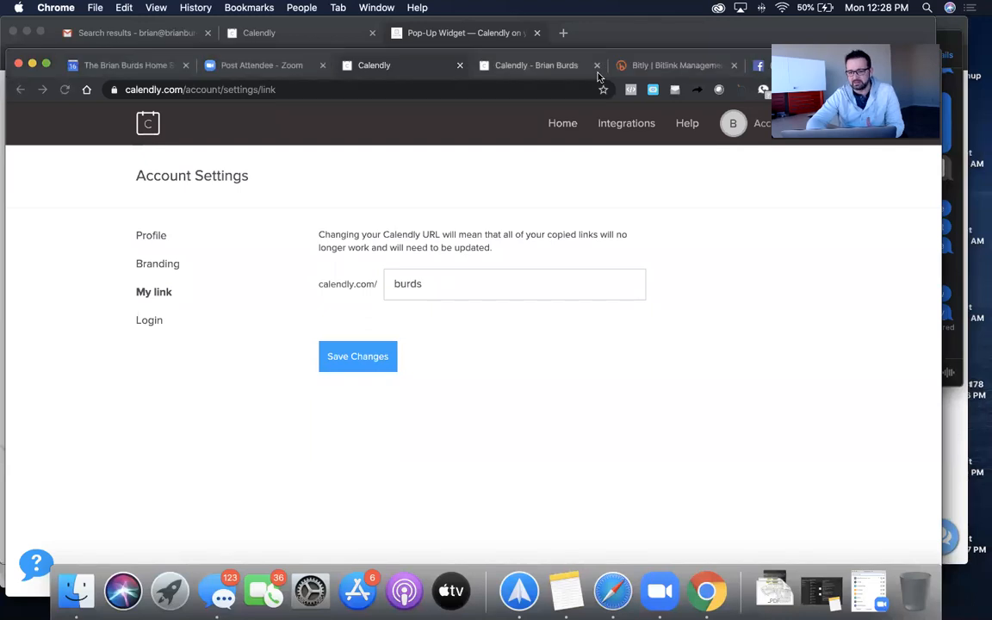
{"action": "left_click", "coordinate": [672, 66]}
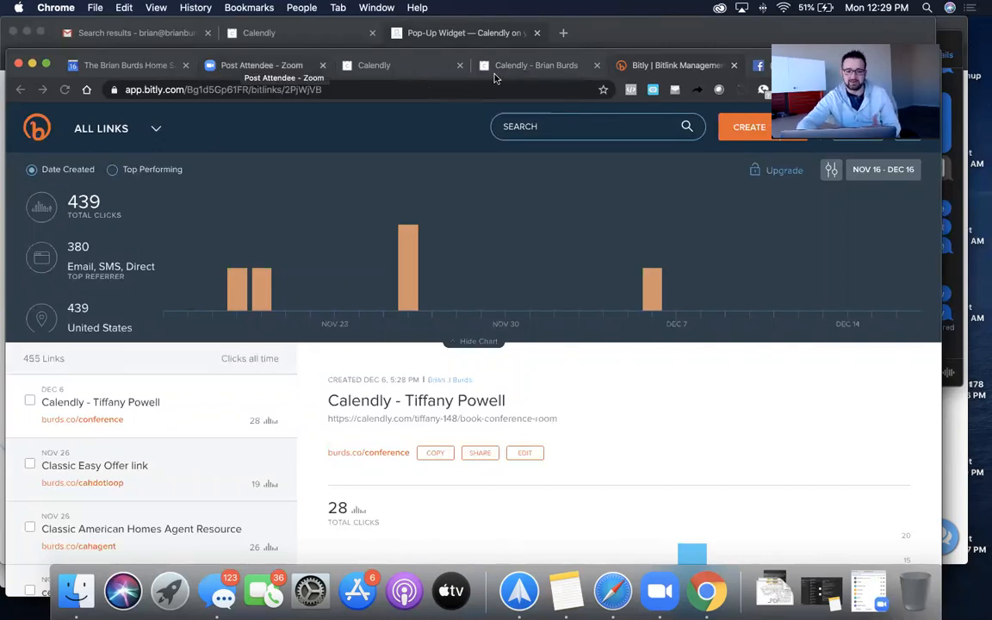
{"action": "left_click", "coordinate": [564, 33]}
- Load bit.ly in a new tab, check burds.co/conference's 17 clicks on December 12, and open CREATE
{"action": "left_click", "coordinate": [564, 34]}
{"action": "type", "text": "bit.l"}
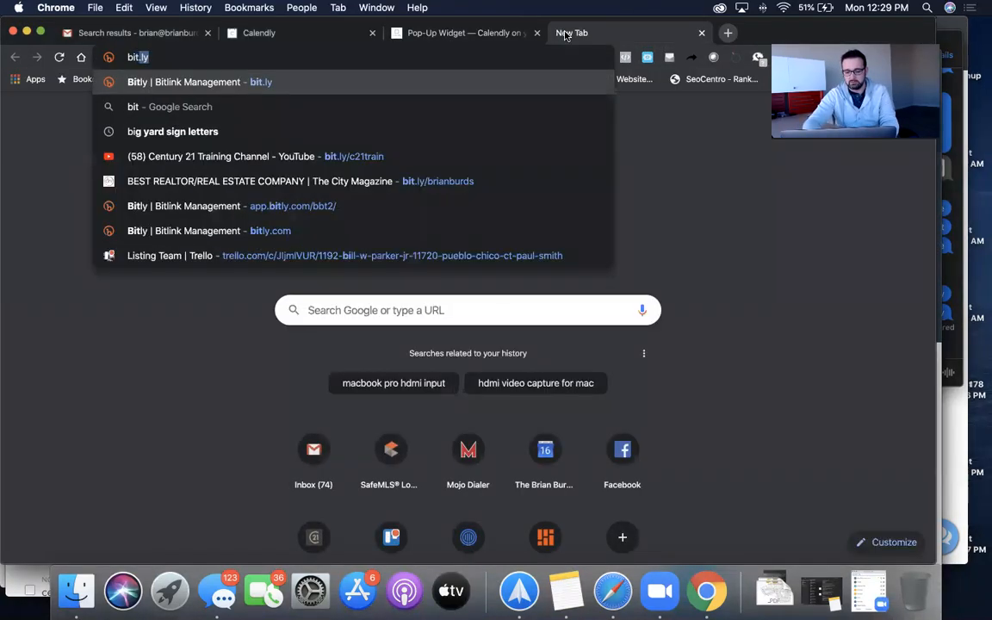
{"action": "type", "text": "y"}
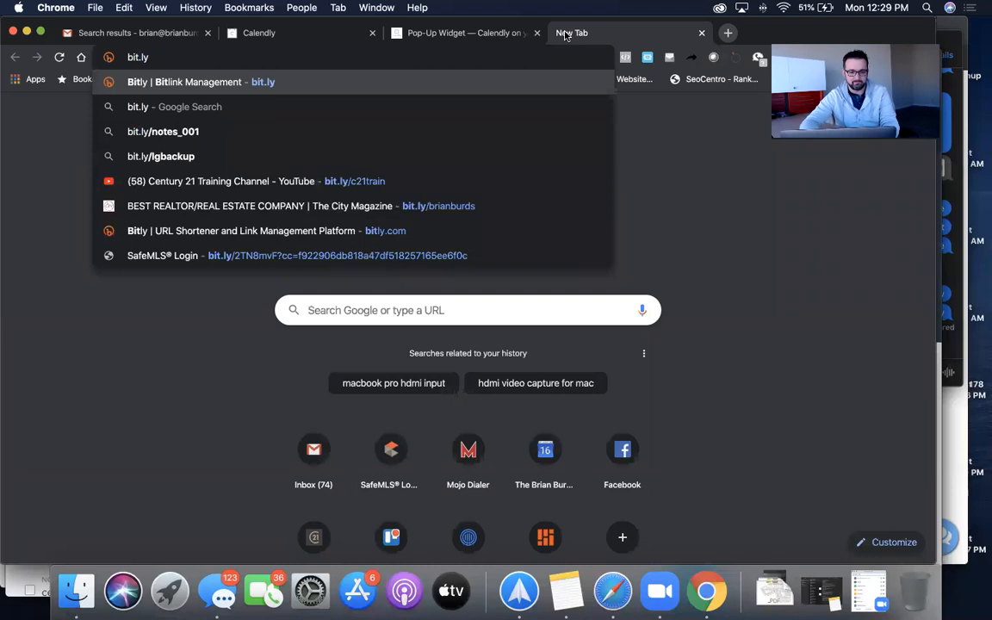
{"action": "key", "text": "Return"}
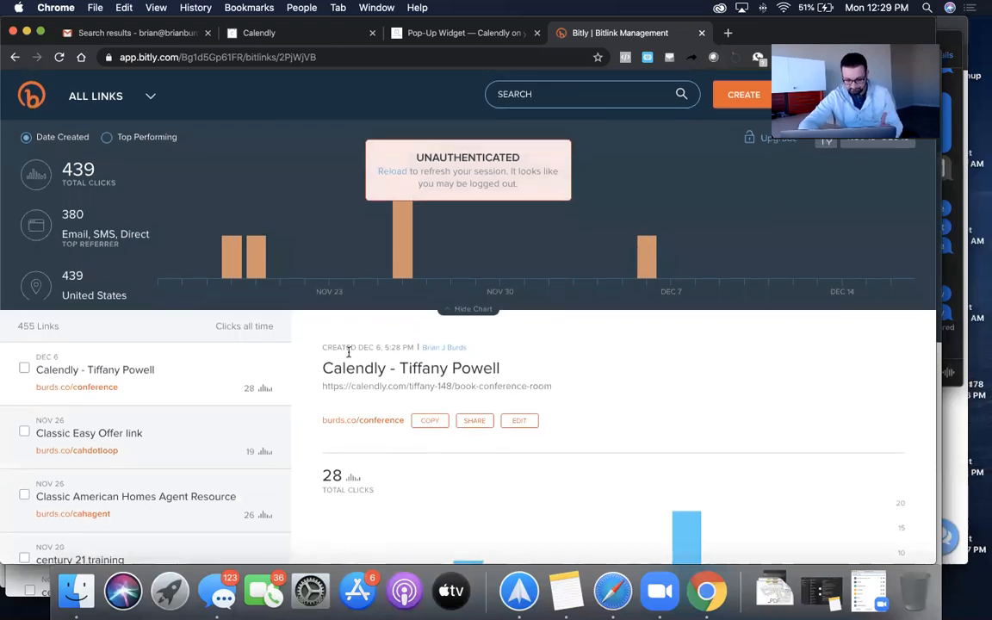
{"action": "scroll", "coordinate": [551, 378], "scroll_direction": "down", "scroll_amount": 4}
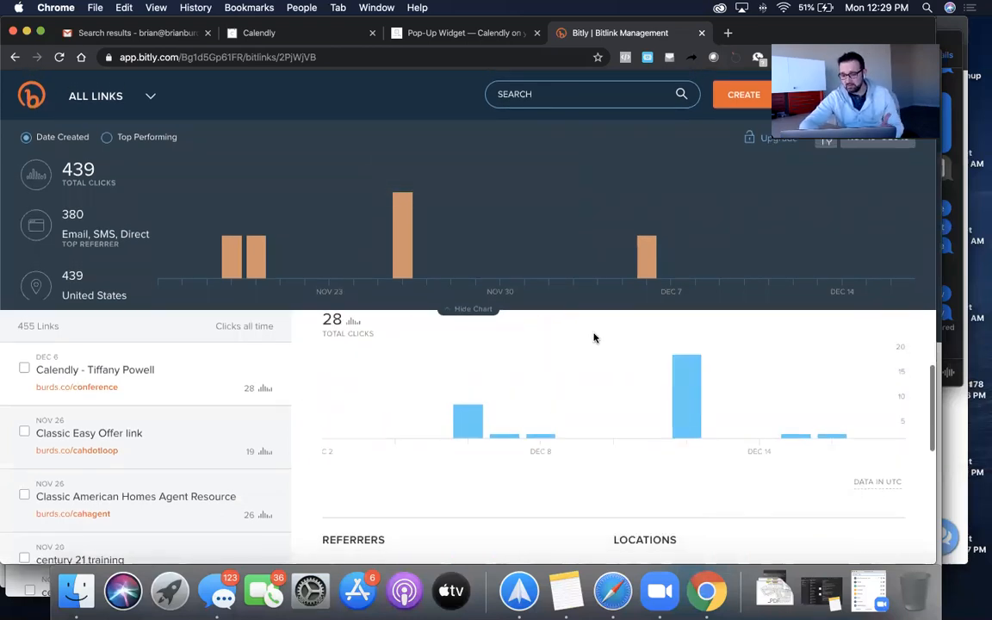
{"action": "scroll", "coordinate": [612, 472], "scroll_direction": "down", "scroll_amount": 1}
{"action": "scroll", "coordinate": [612, 472], "scroll_direction": "up", "scroll_amount": 2}
{"action": "mouse_move", "coordinate": [685, 455]}
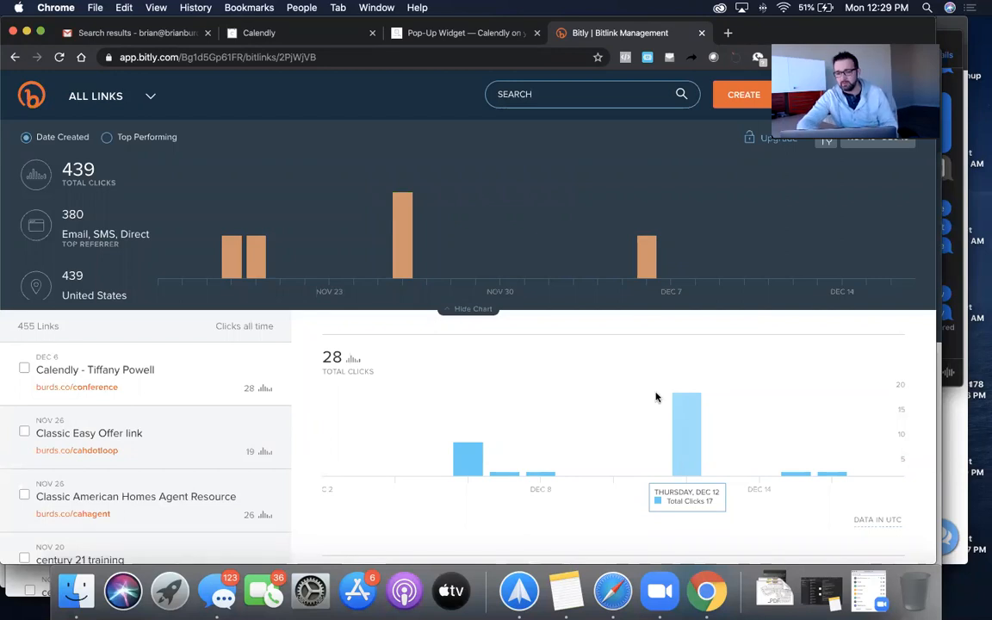
{"action": "left_click", "coordinate": [744, 95]}
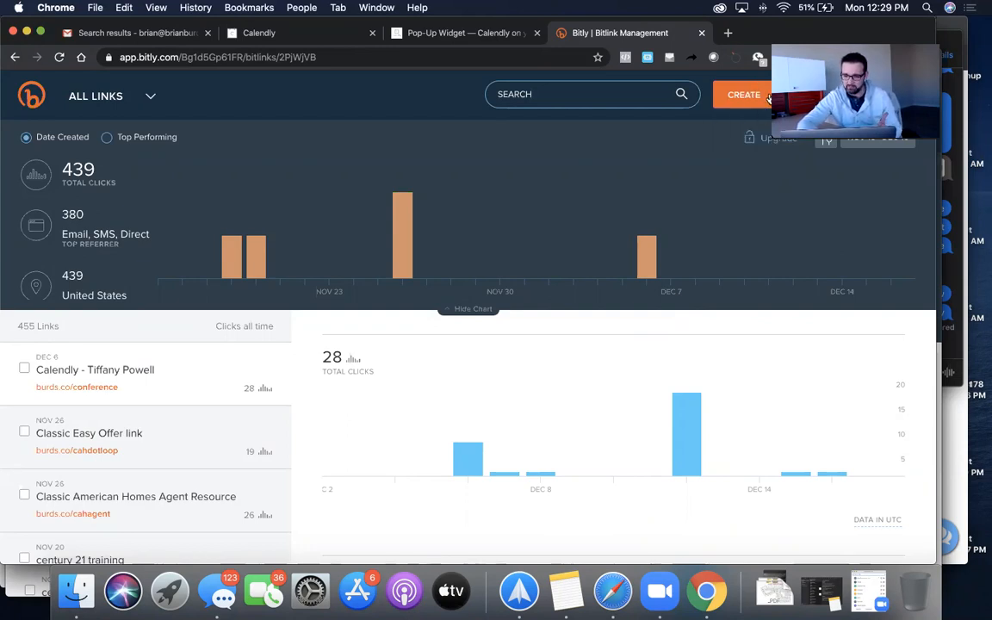
- Start a new Bitlink and switch its short-link domain to bit.ly
{"action": "mouse_move", "coordinate": [744, 95]}
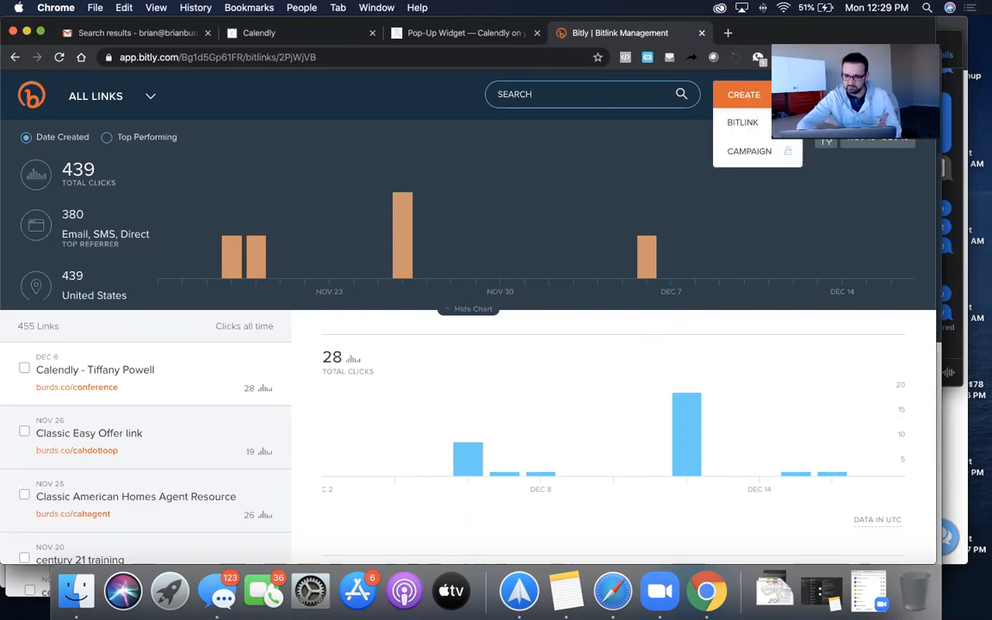
{"action": "left_click", "coordinate": [742, 122]}
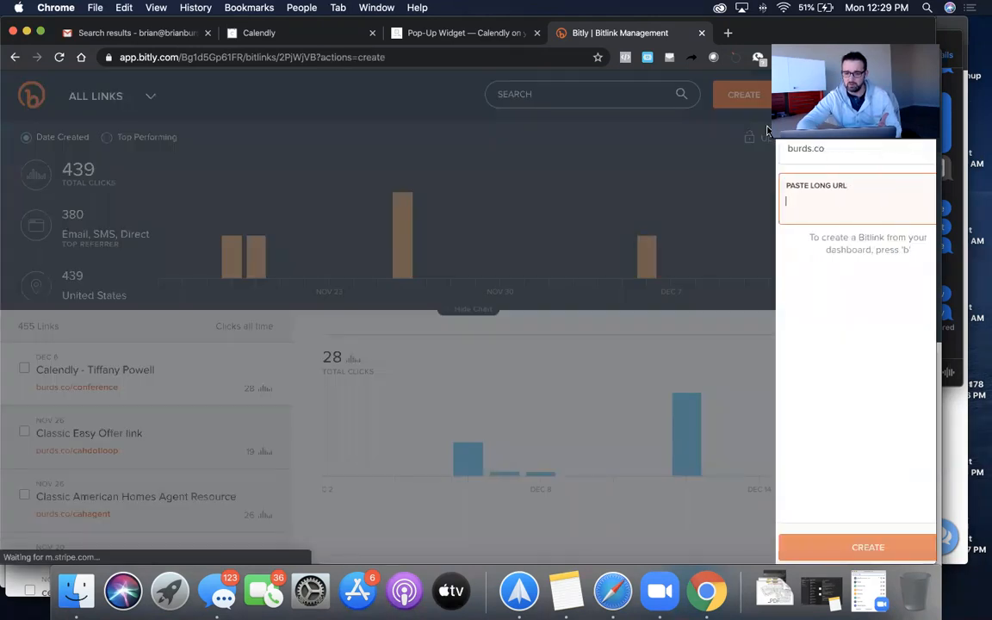
{"action": "left_click", "coordinate": [827, 155]}
{"action": "left_click", "coordinate": [787, 205]}
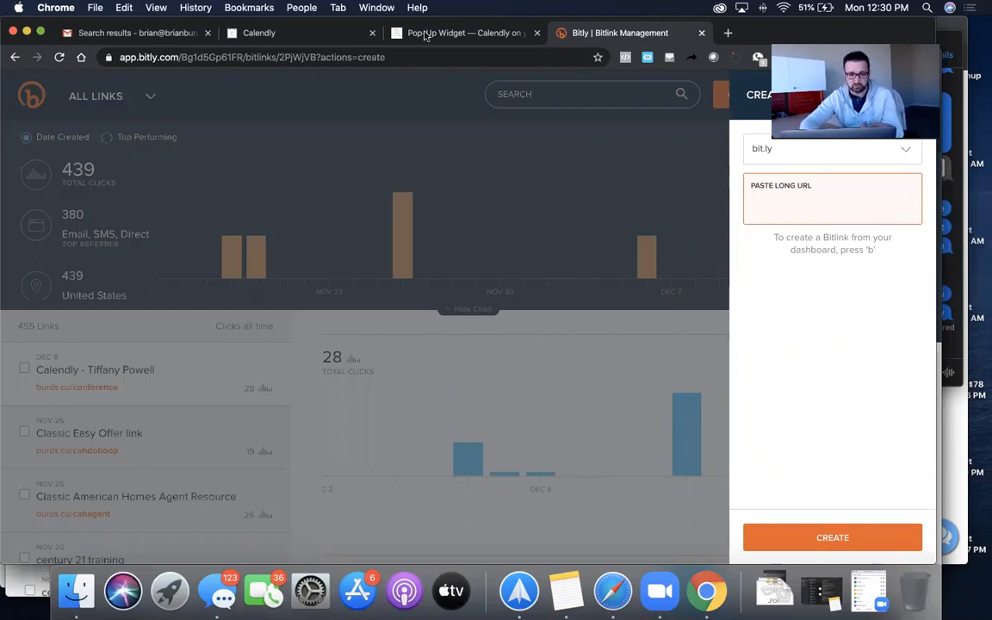
- Select the calendly.com/burds booking page address in the other browser window
{"action": "left_click", "coordinate": [264, 34]}
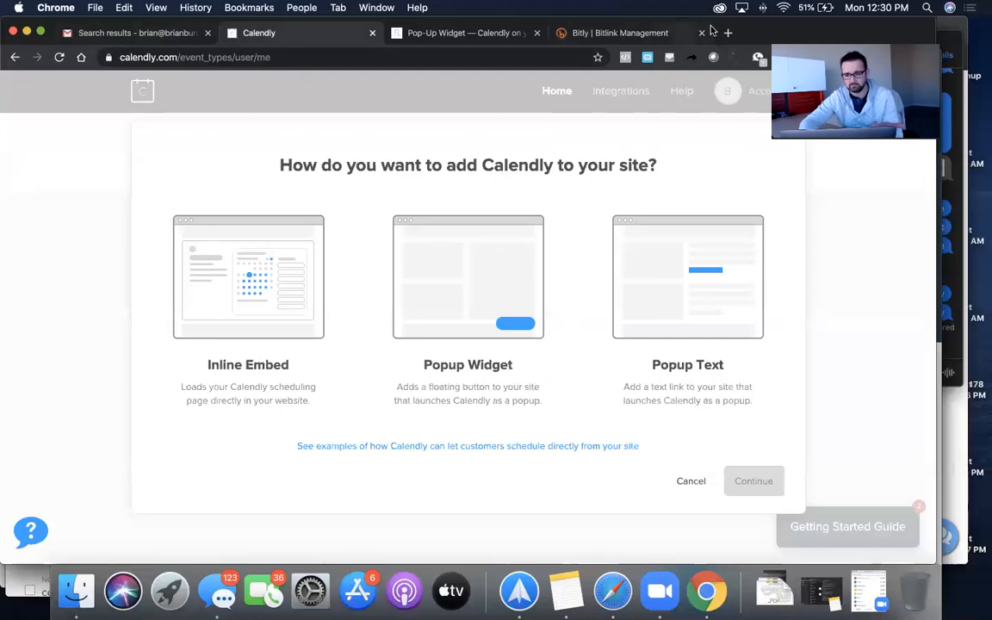
{"action": "left_click_drag", "start_coordinate": [711, 30], "coordinate": [711, 152]}
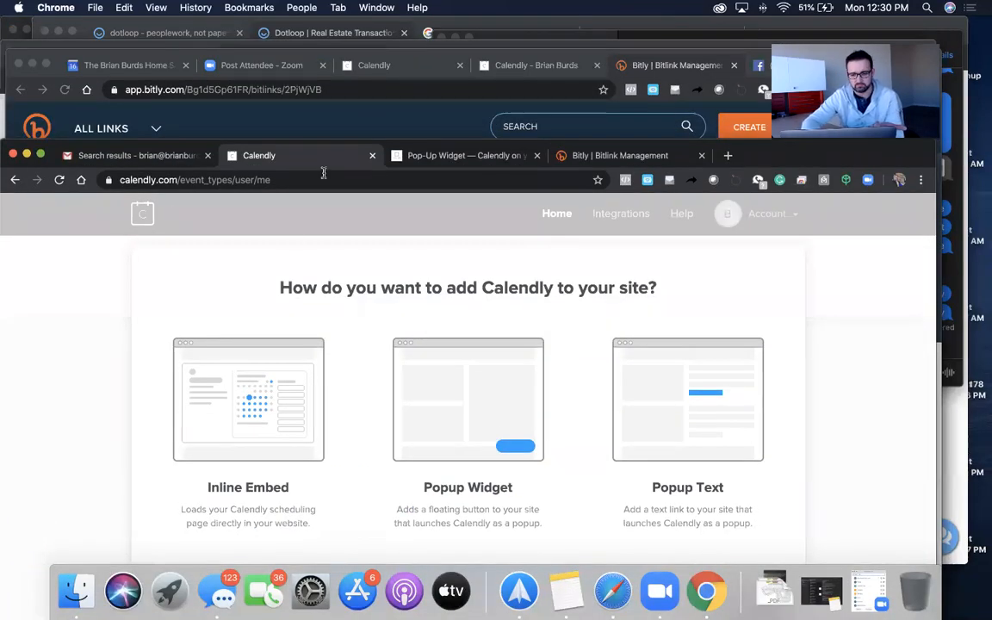
{"action": "left_click", "coordinate": [496, 53]}
{"action": "left_click", "coordinate": [488, 64]}
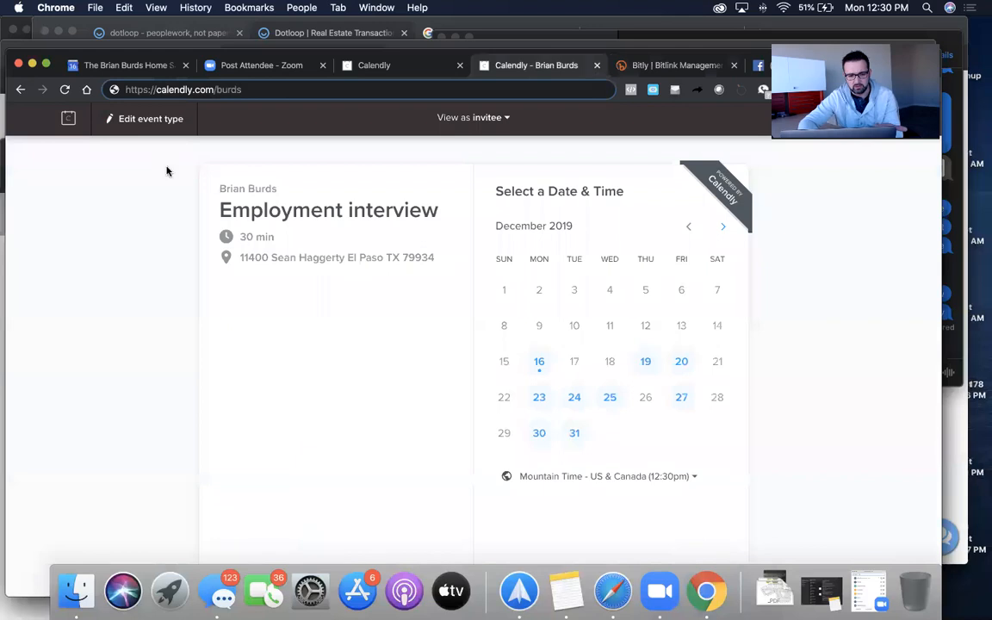
{"action": "left_click", "coordinate": [268, 87]}
{"action": "key", "text": "super+c"}
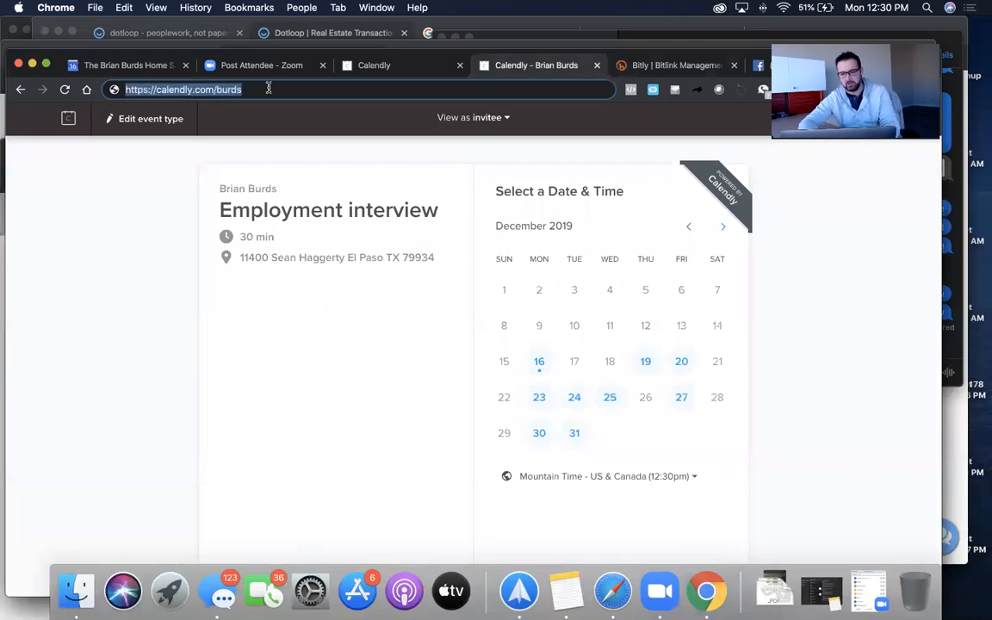
{"action": "left_click_drag", "start_coordinate": [639, 54], "coordinate": [252, 273]}
{"action": "key", "text": "ctrl+Up"}
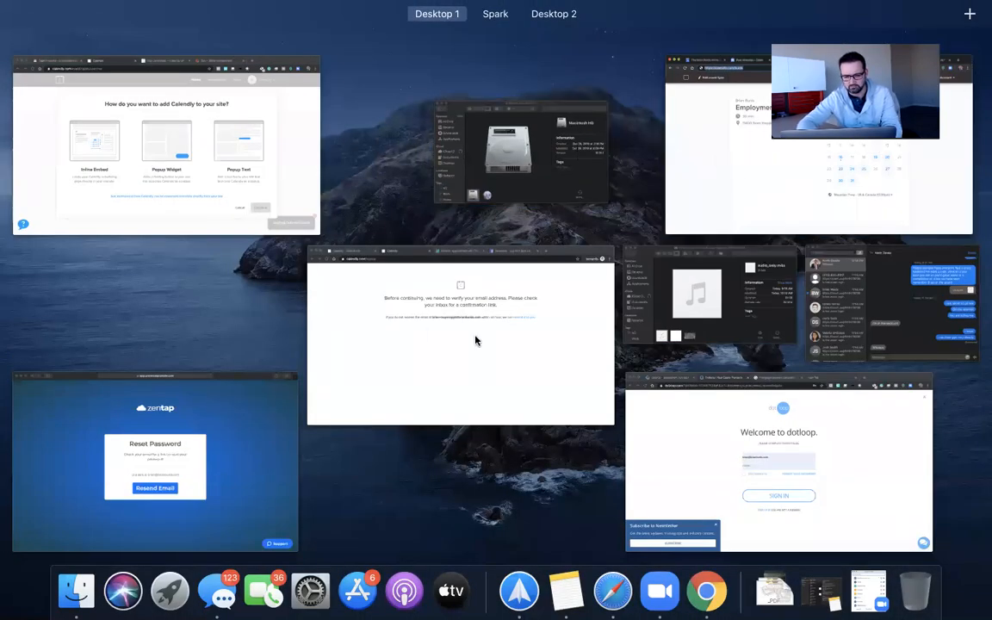
{"action": "left_click", "coordinate": [722, 177]}
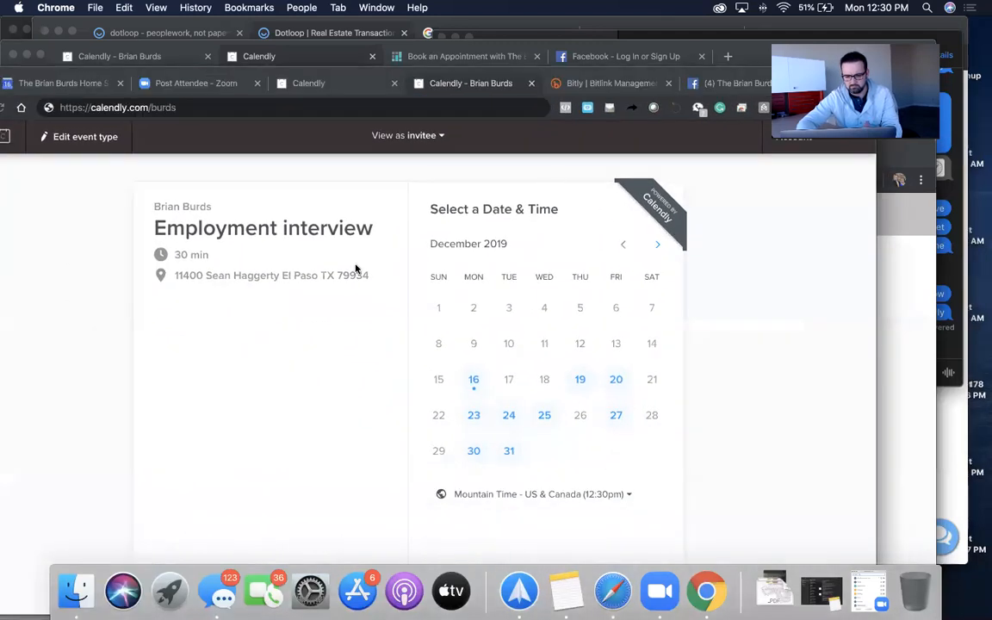
{"action": "left_click", "coordinate": [603, 83]}
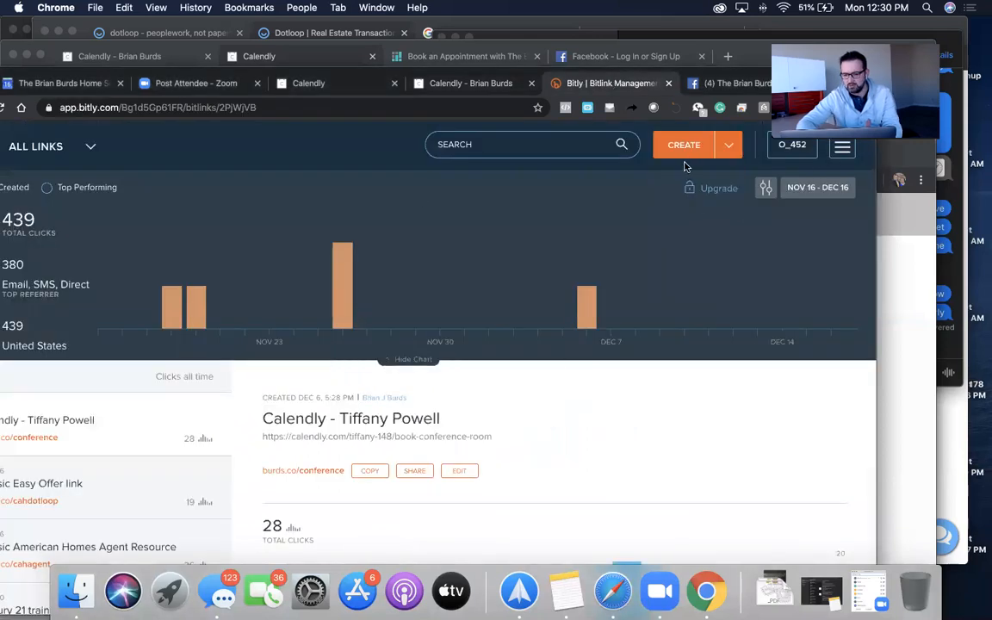
{"action": "mouse_move", "coordinate": [726, 143]}
{"action": "left_click", "coordinate": [716, 178]}
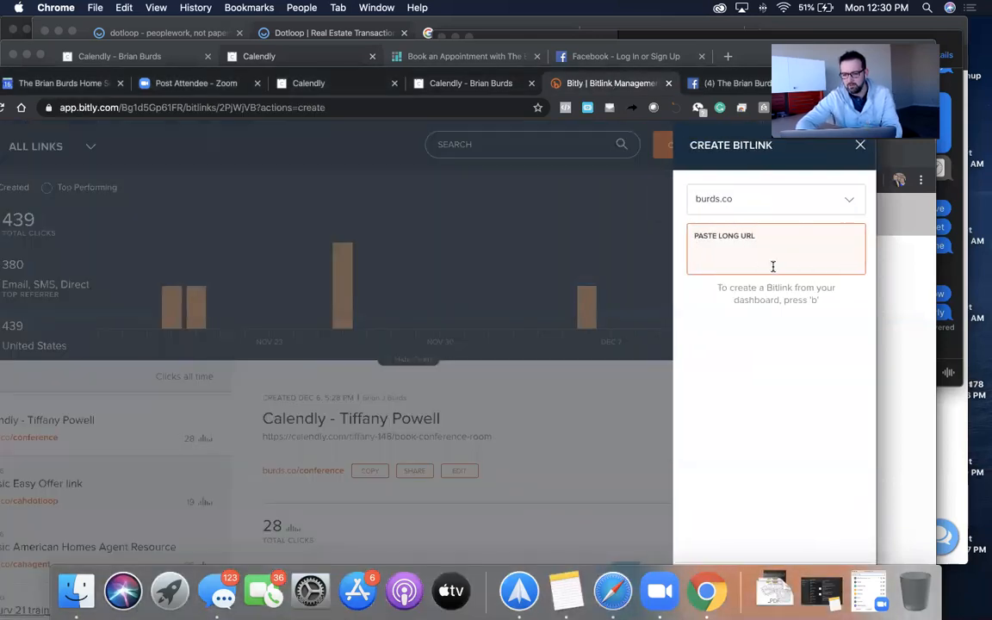
{"action": "key", "text": "super+v"}
{"action": "left_click", "coordinate": [806, 198]}
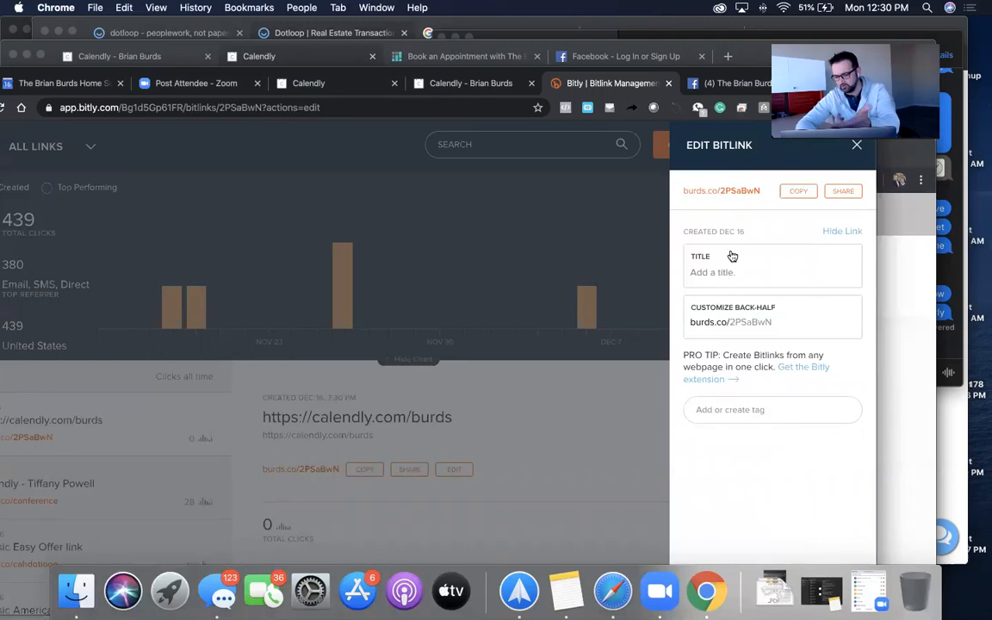
- Edit the burds.co/2PSaBwN back-half, close the edit panel, and return to the Calendly verification window
{"action": "left_click", "coordinate": [790, 317]}
{"action": "key", "text": "BackSpace"}
{"action": "key", "text": "BackSpace"}
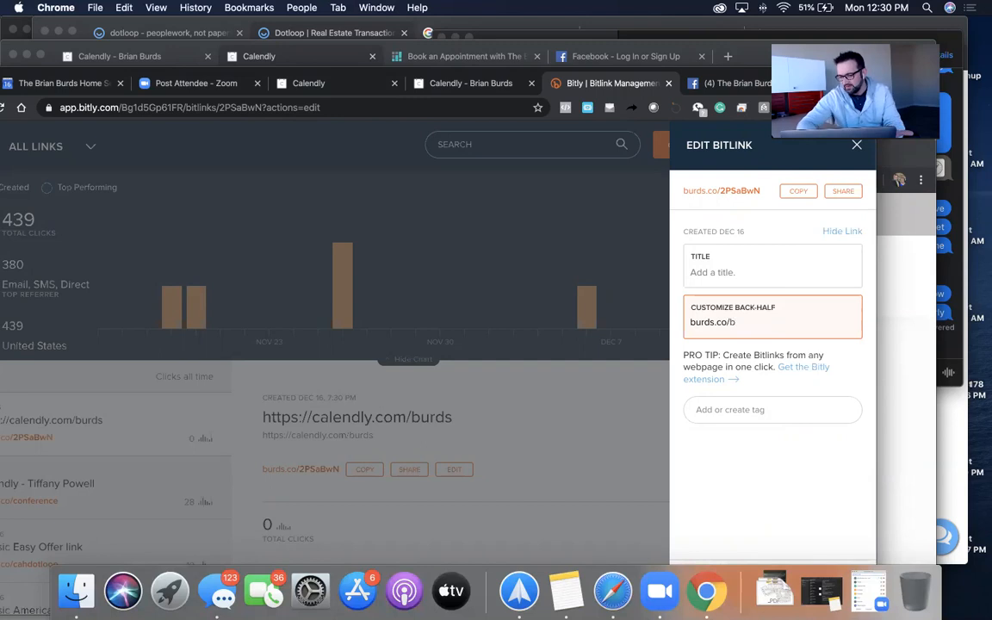
{"action": "left_click", "coordinate": [856, 147]}
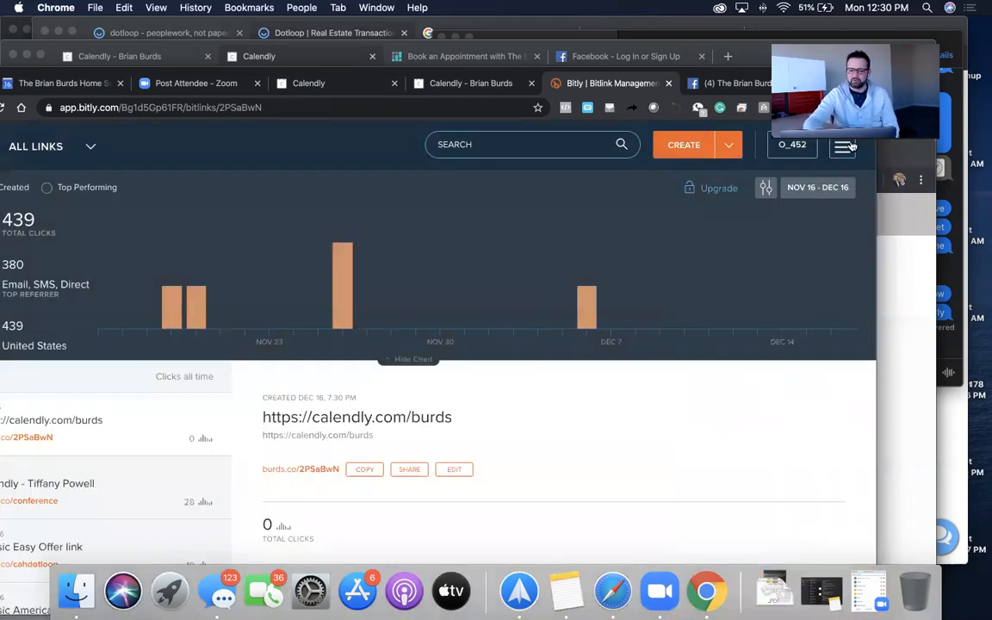
{"action": "left_click", "coordinate": [430, 42]}
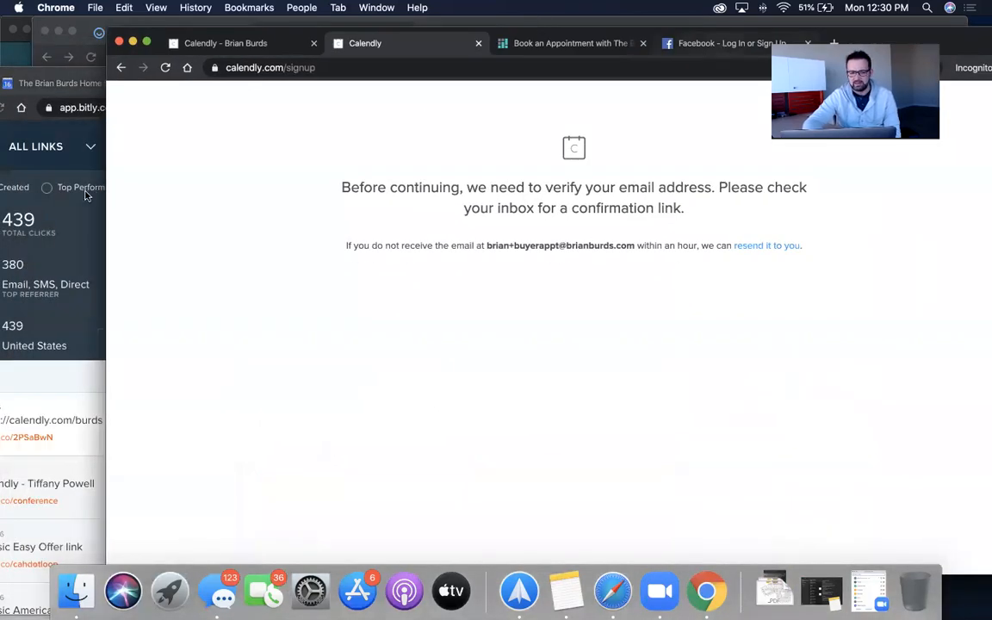
- Bring the Bitly dashboard fully into view, now listing 456 links with burds.co/2PSaBwN on top
{"action": "left_click", "coordinate": [73, 237]}
{"action": "left_click_drag", "start_coordinate": [321, 73], "coordinate": [518, 15]}
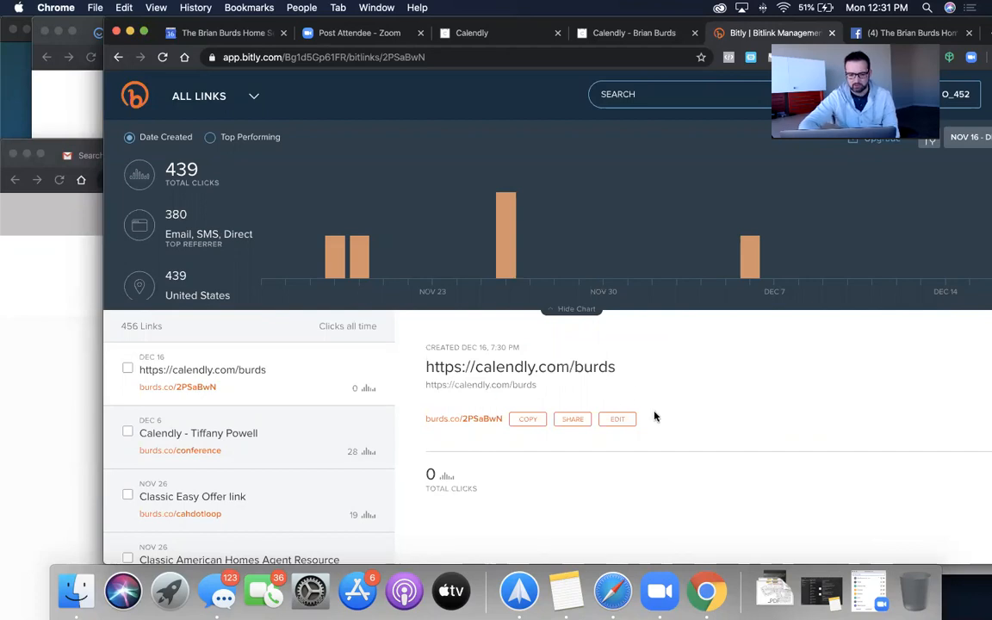
- Check click stats for the burds.co/conference, Classic Easy Offer and Classic American Homes Agent Resource links
{"action": "left_click", "coordinate": [204, 440]}
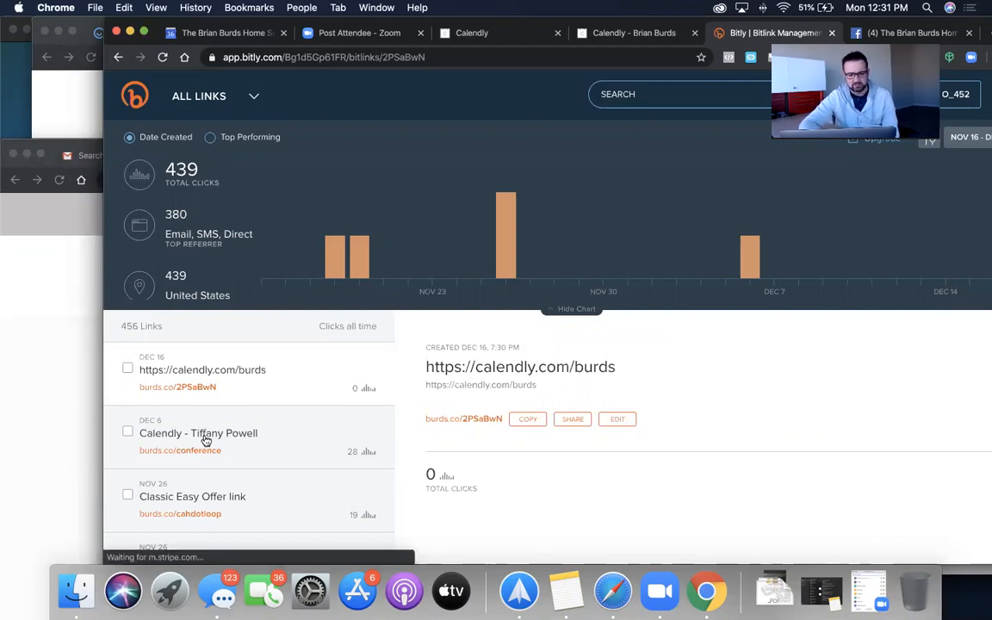
{"action": "scroll", "coordinate": [204, 439], "scroll_direction": "down", "scroll_amount": 3}
{"action": "left_click", "coordinate": [210, 402]}
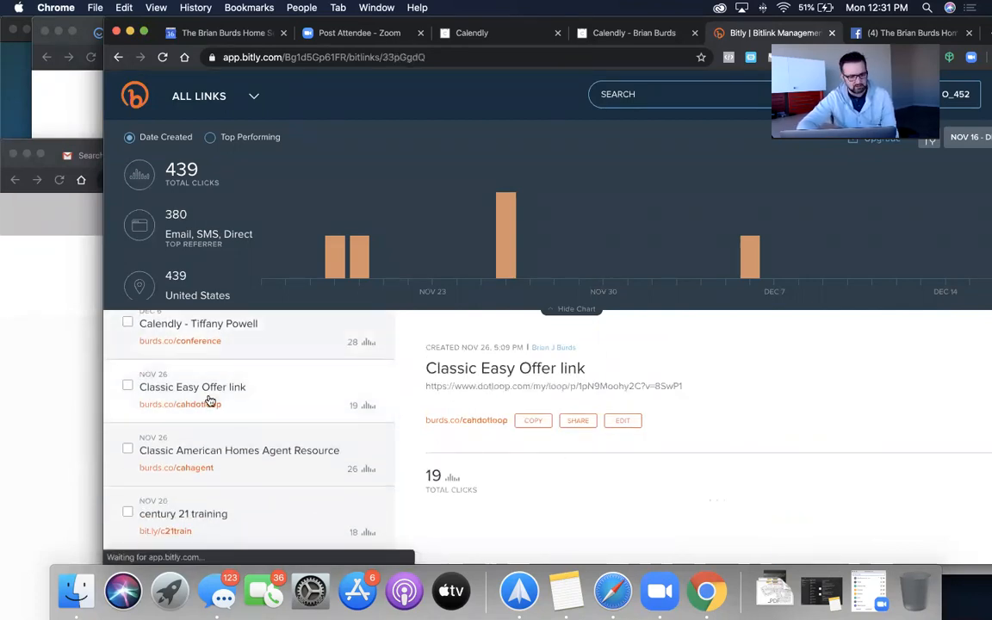
{"action": "scroll", "coordinate": [560, 397], "scroll_direction": "down", "scroll_amount": 2}
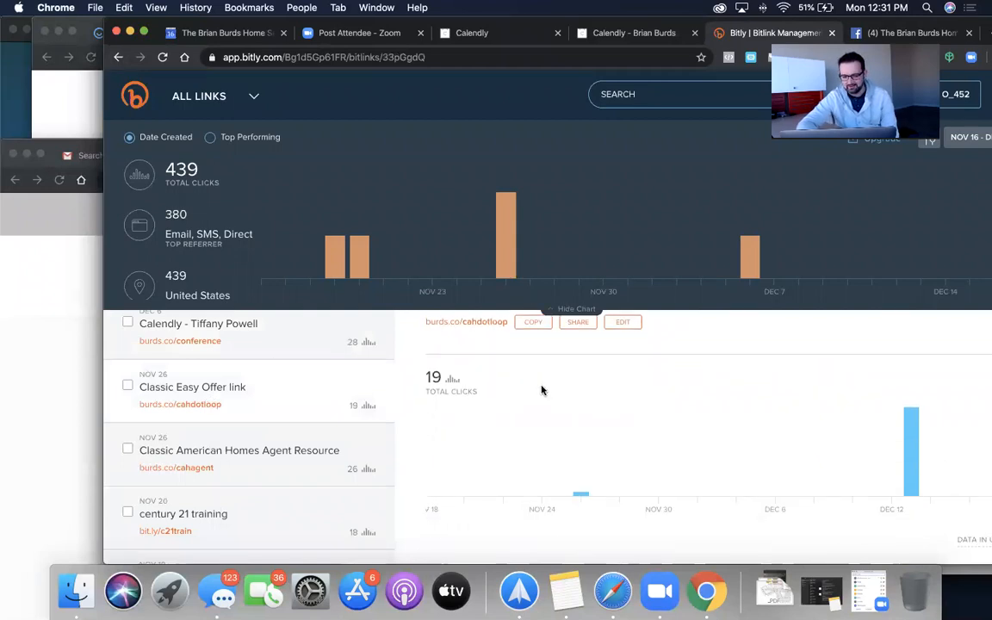
{"action": "left_click", "coordinate": [236, 459]}
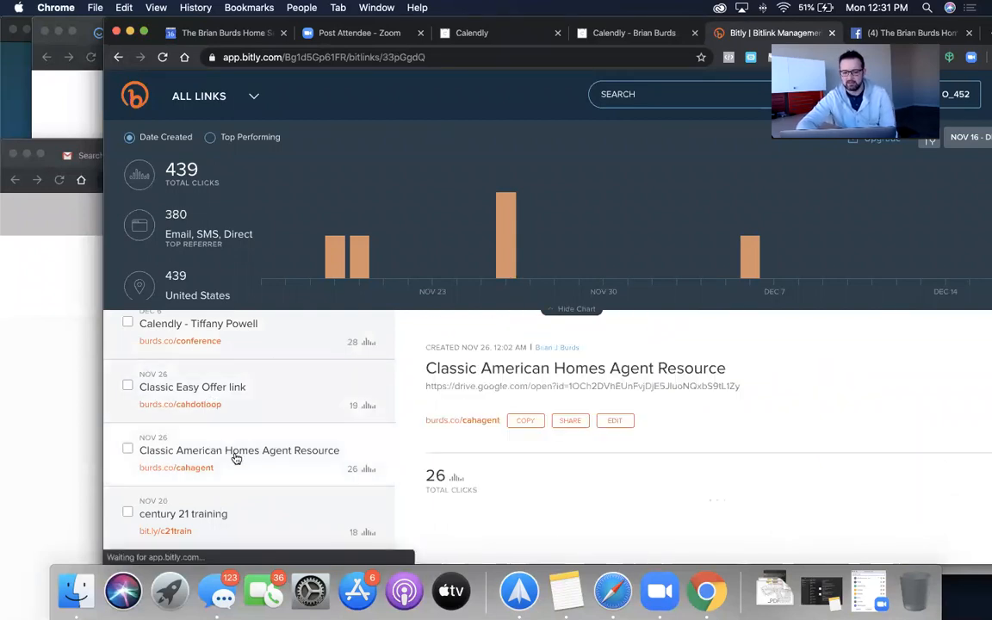
{"action": "scroll", "coordinate": [654, 441], "scroll_direction": "down", "scroll_amount": 5}
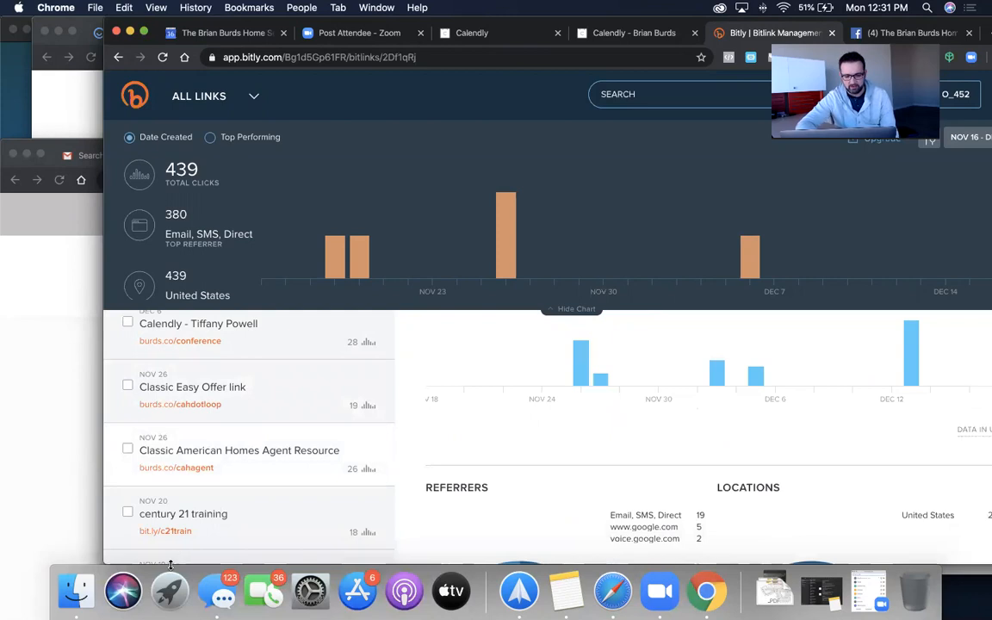
{"action": "scroll", "coordinate": [195, 500], "scroll_direction": "down", "scroll_amount": 2}
{"action": "left_click", "coordinate": [204, 434]}
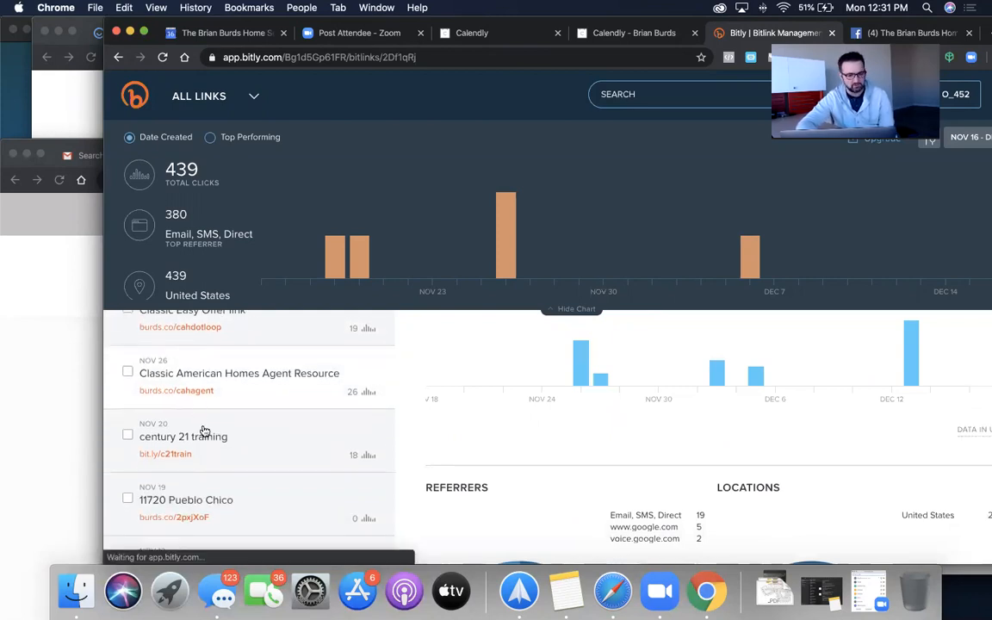
{"action": "scroll", "coordinate": [525, 448], "scroll_direction": "down", "scroll_amount": 3}
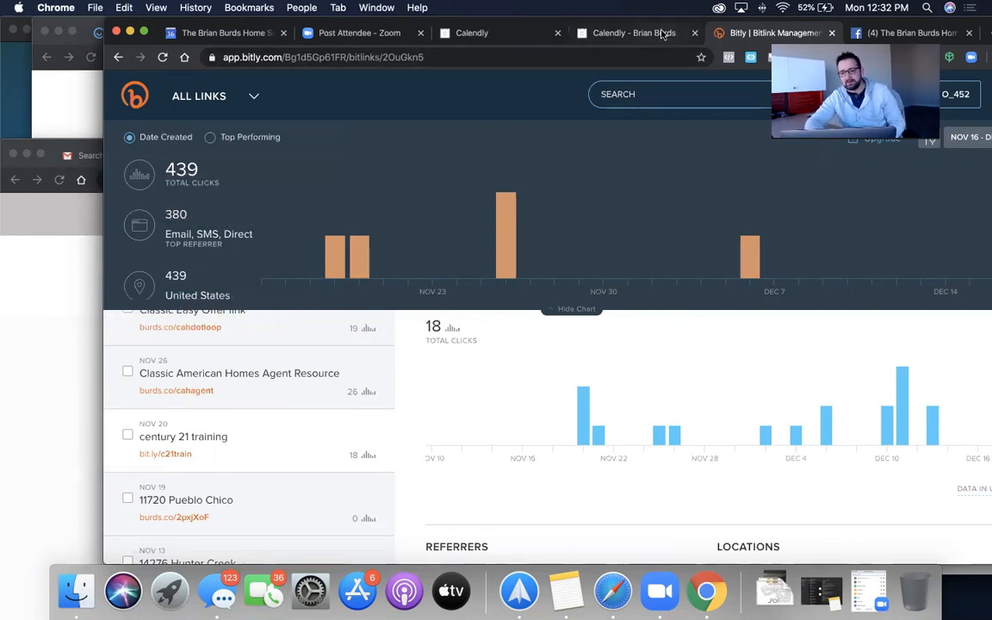
{"action": "left_click_drag", "start_coordinate": [663, 26], "coordinate": [637, 92]}
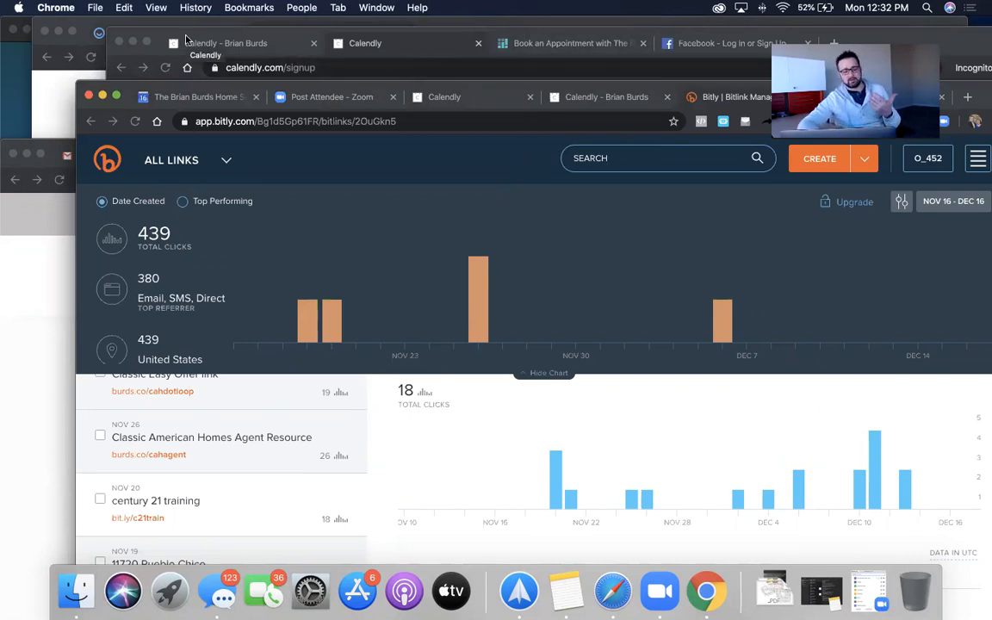
{"action": "left_click", "coordinate": [728, 72]}
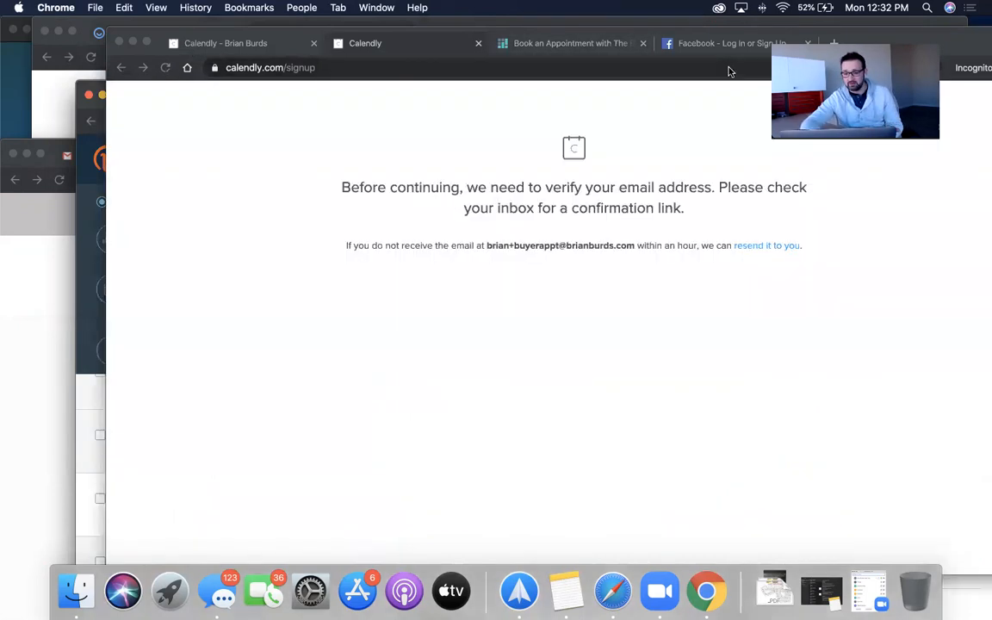